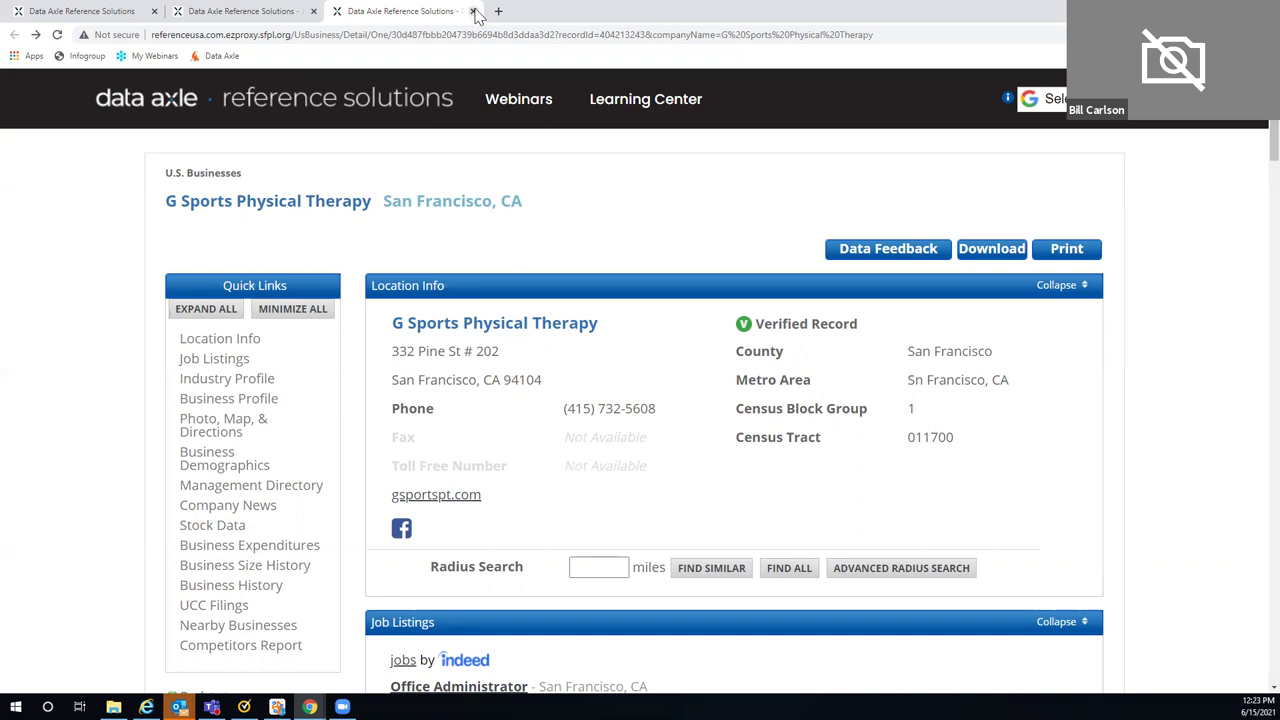
Close the G Sports Physical Therapy record and its list of business matches, and return to the job search form.
left_click(474, 11)
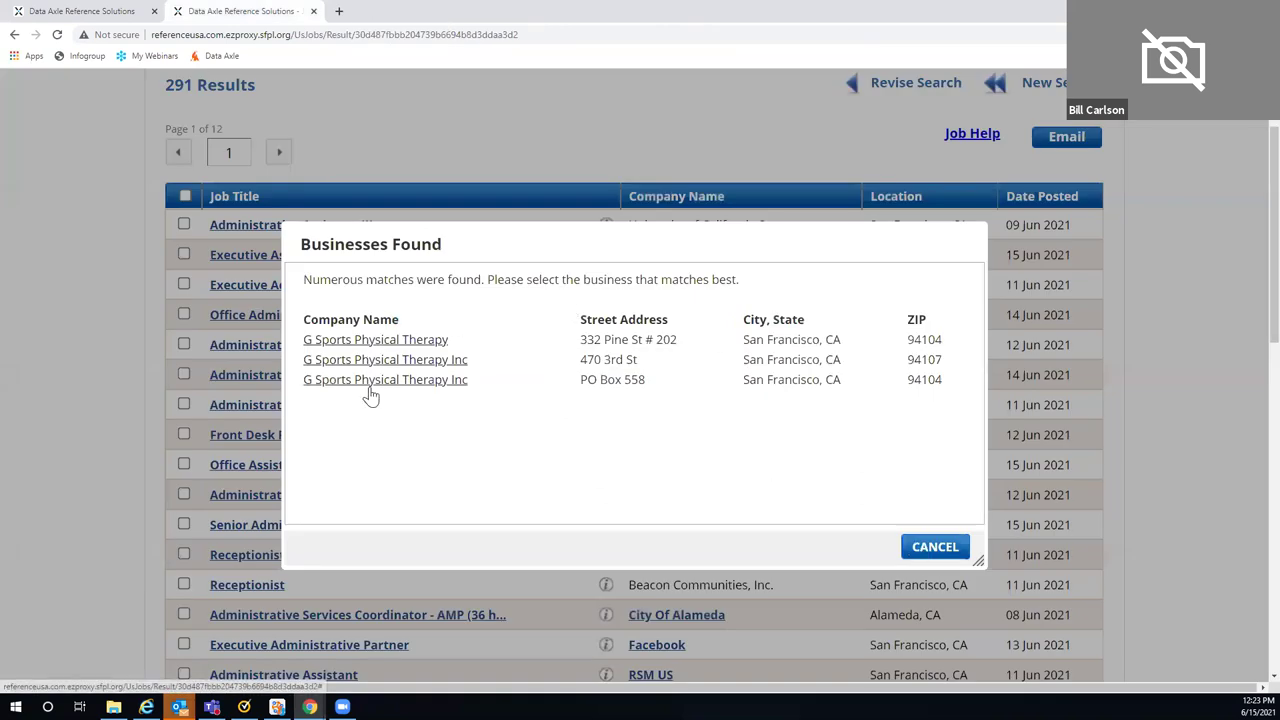
left_click(922, 547)
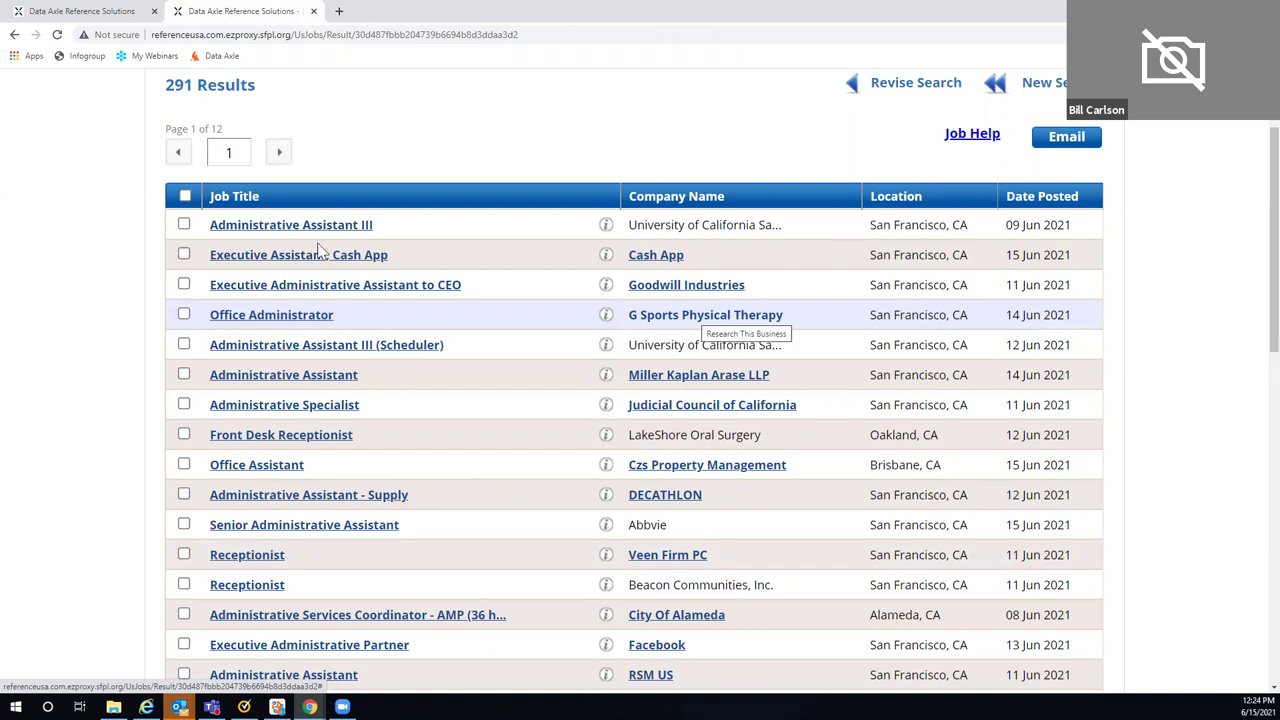
key("alt+Left")
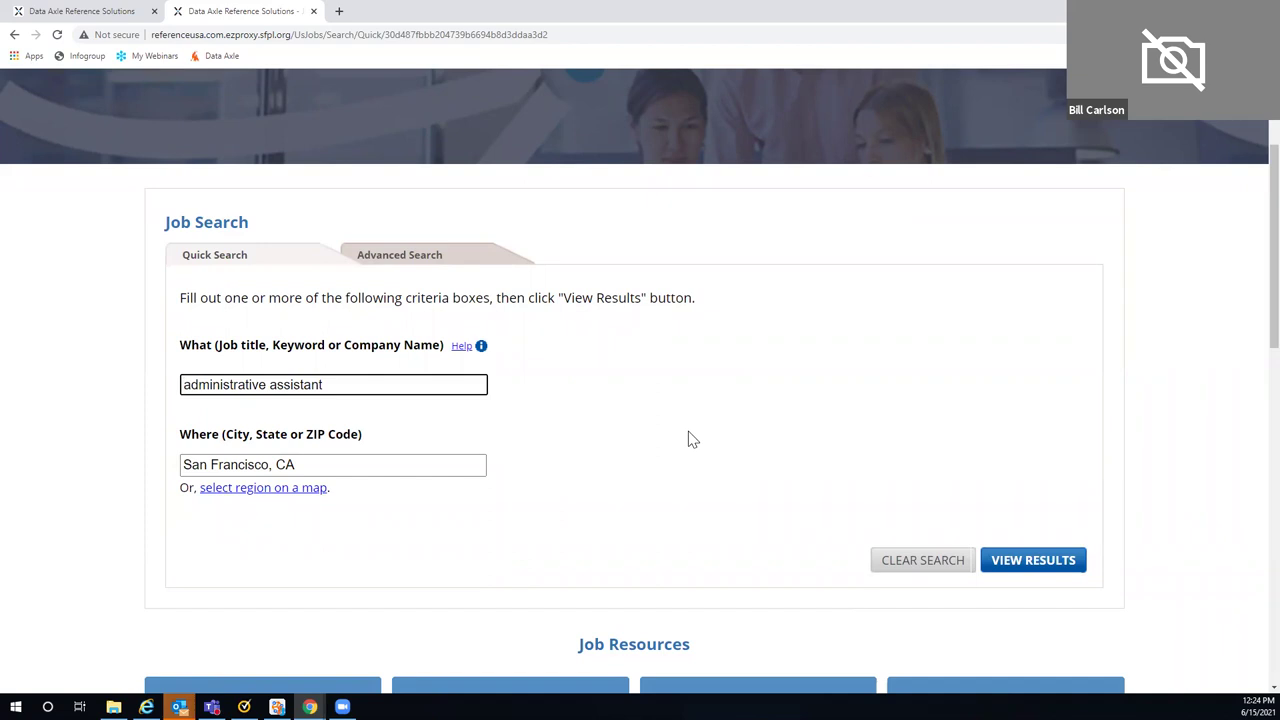
Switch to the advanced job search and set the job type to Full-time.
left_click(374, 258)
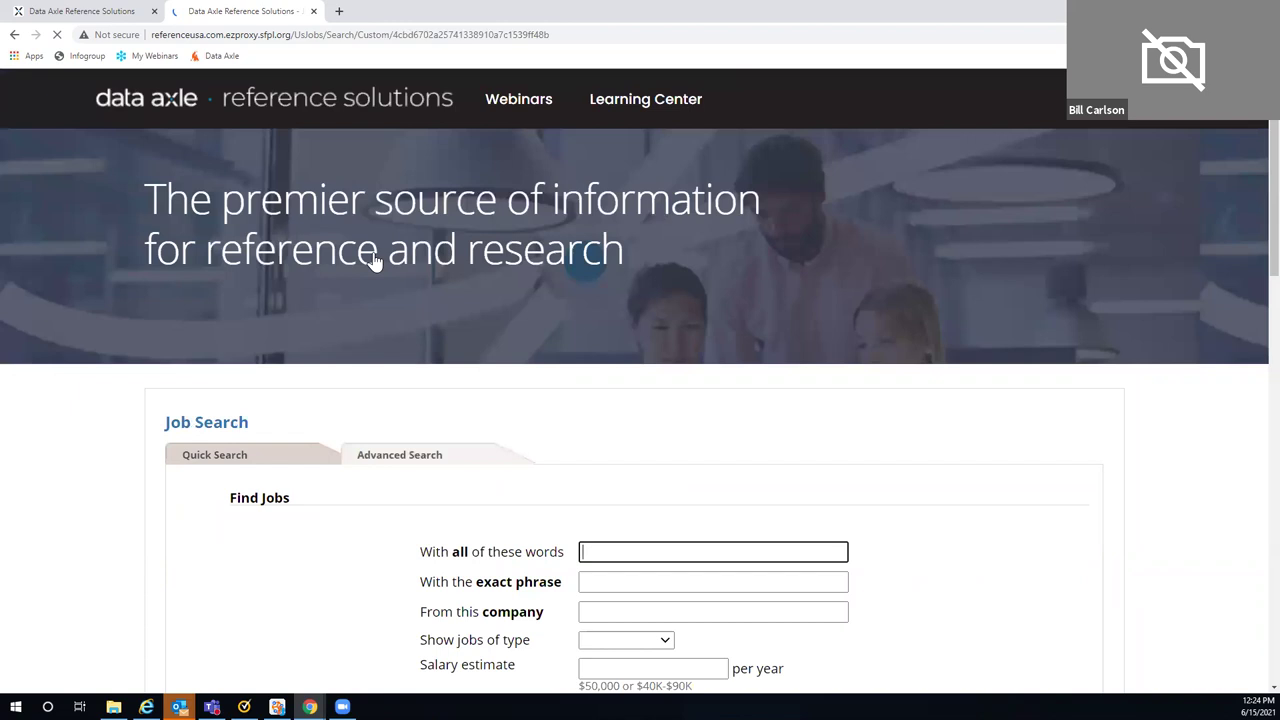
scroll(960, 436, "down", 3)
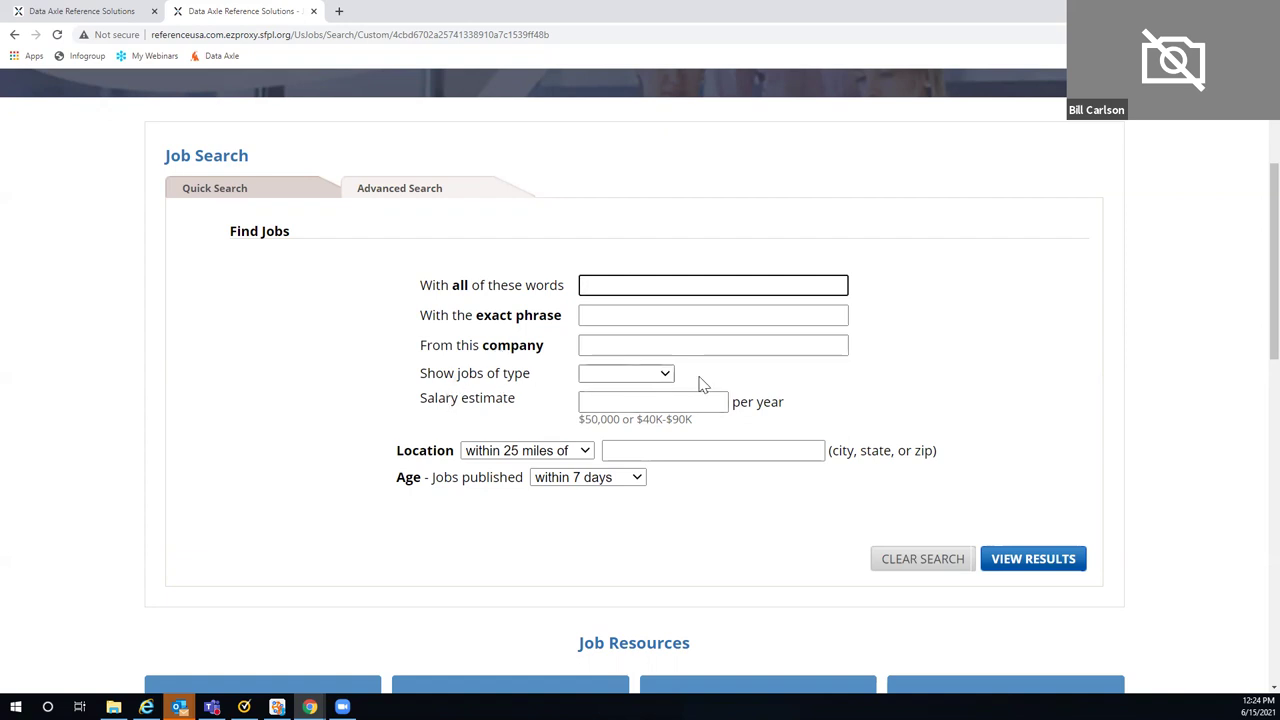
left_click(664, 374)
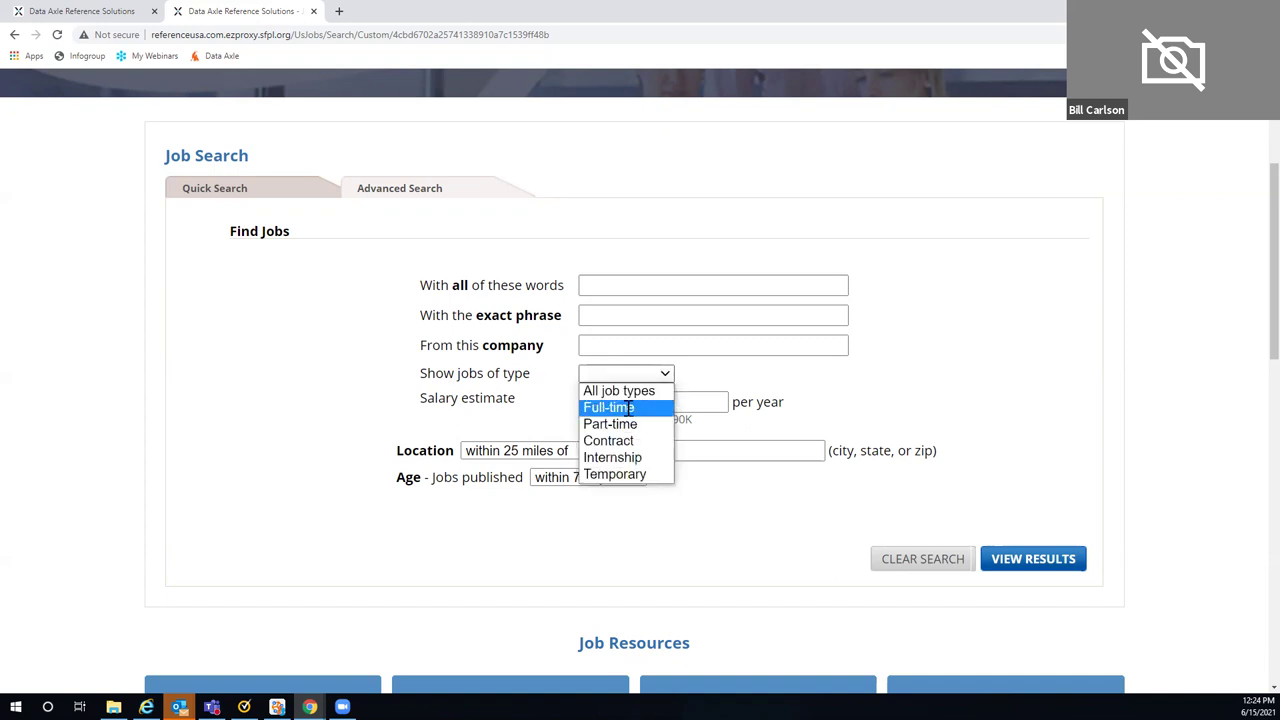
left_click(640, 410)
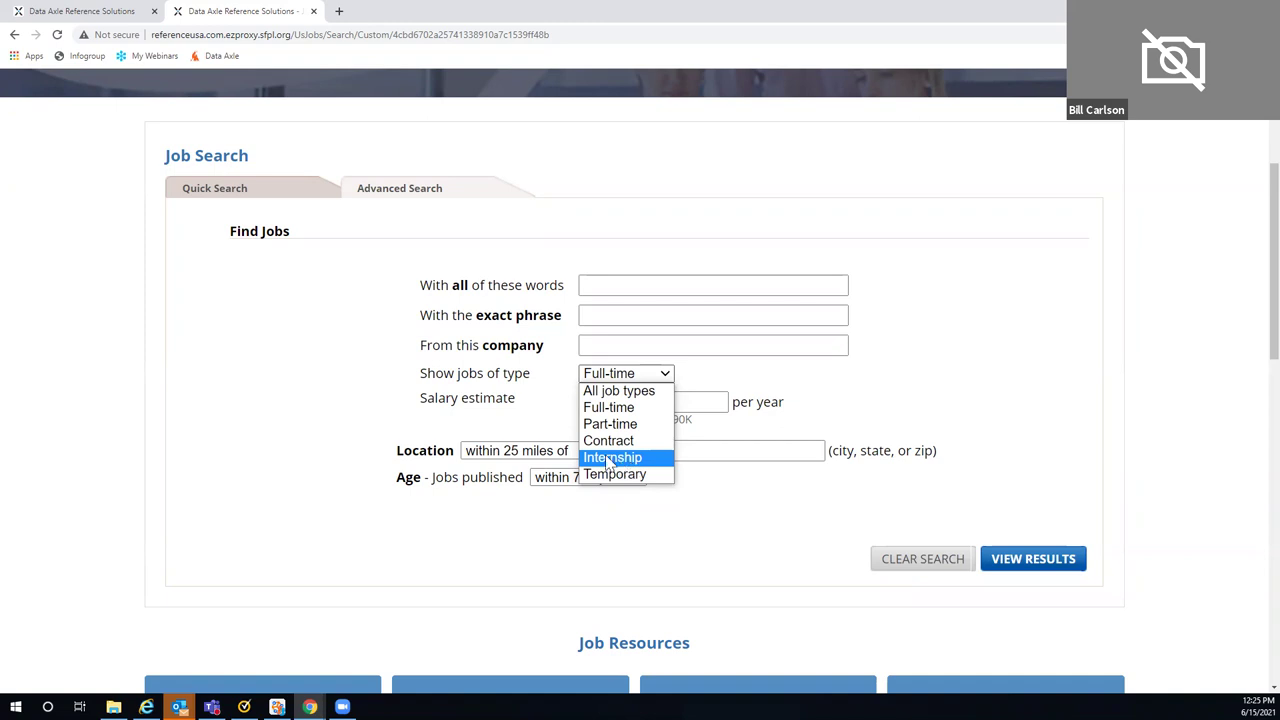
left_click(650, 378)
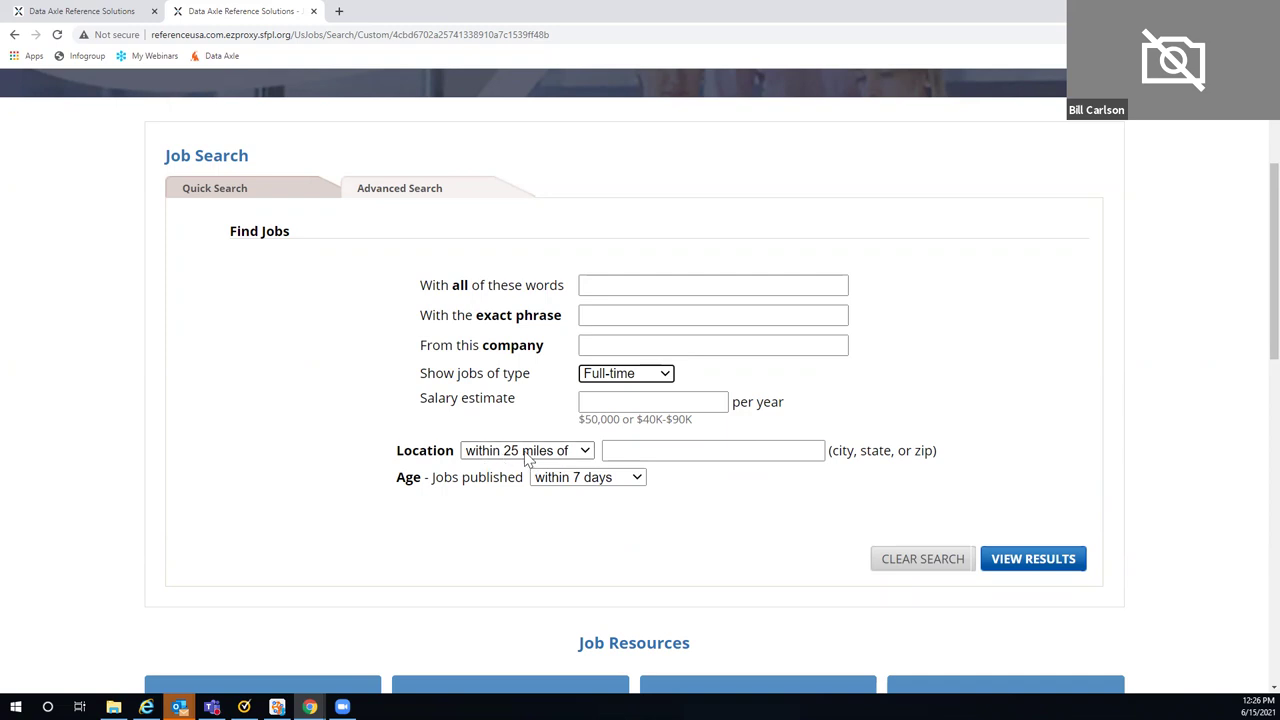
Limit the search to within 10 miles of San Francisco, CA and to jobs published within 3 days.
left_click(583, 452)
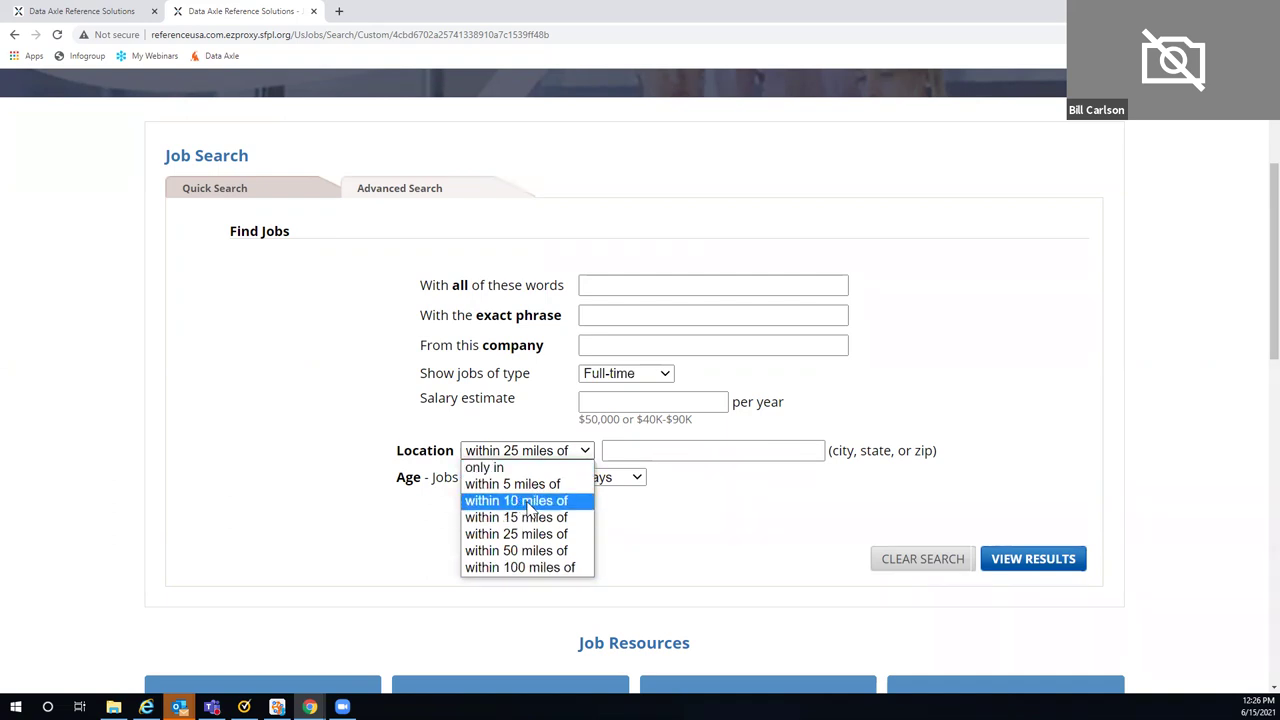
left_click(619, 450)
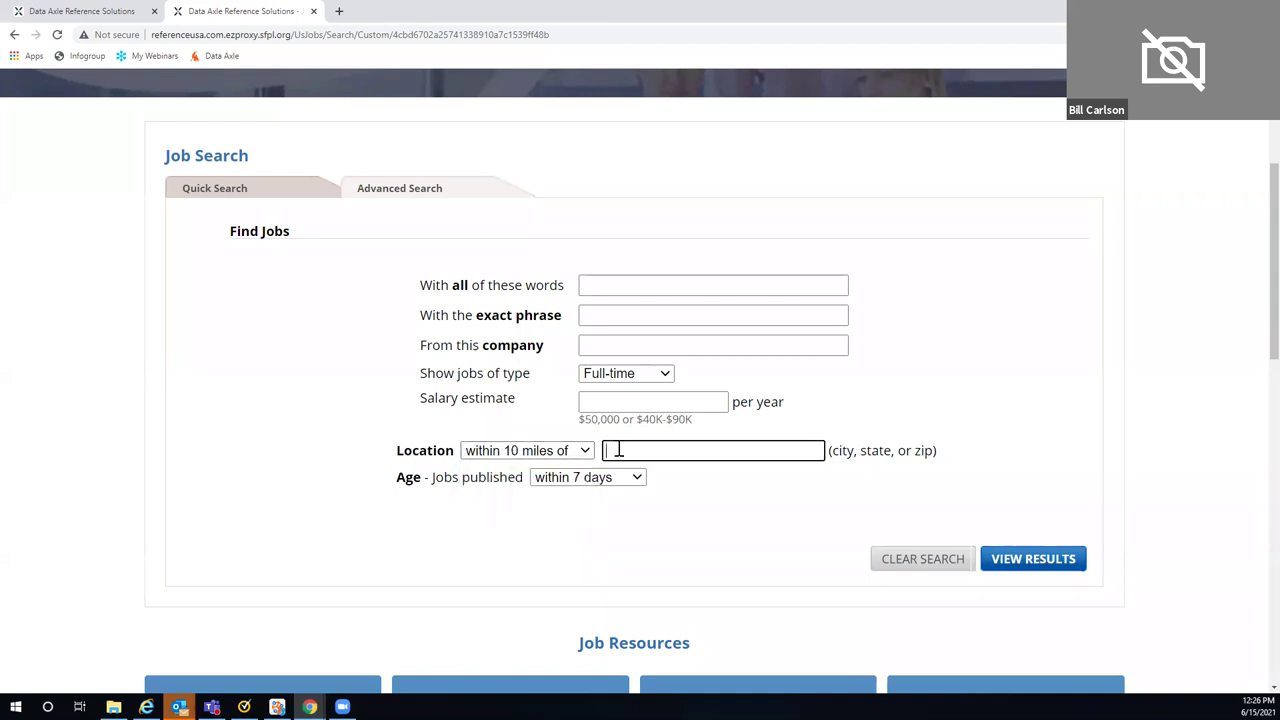
type("San Fran")
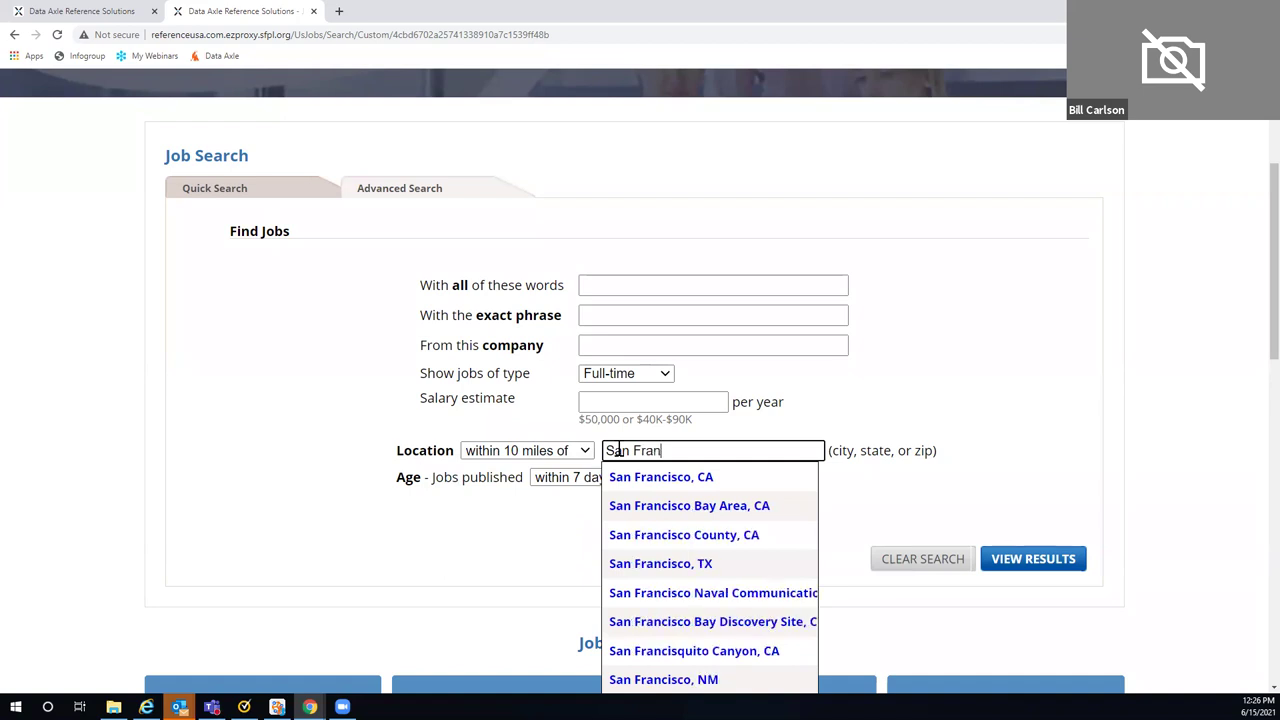
left_click(703, 477)
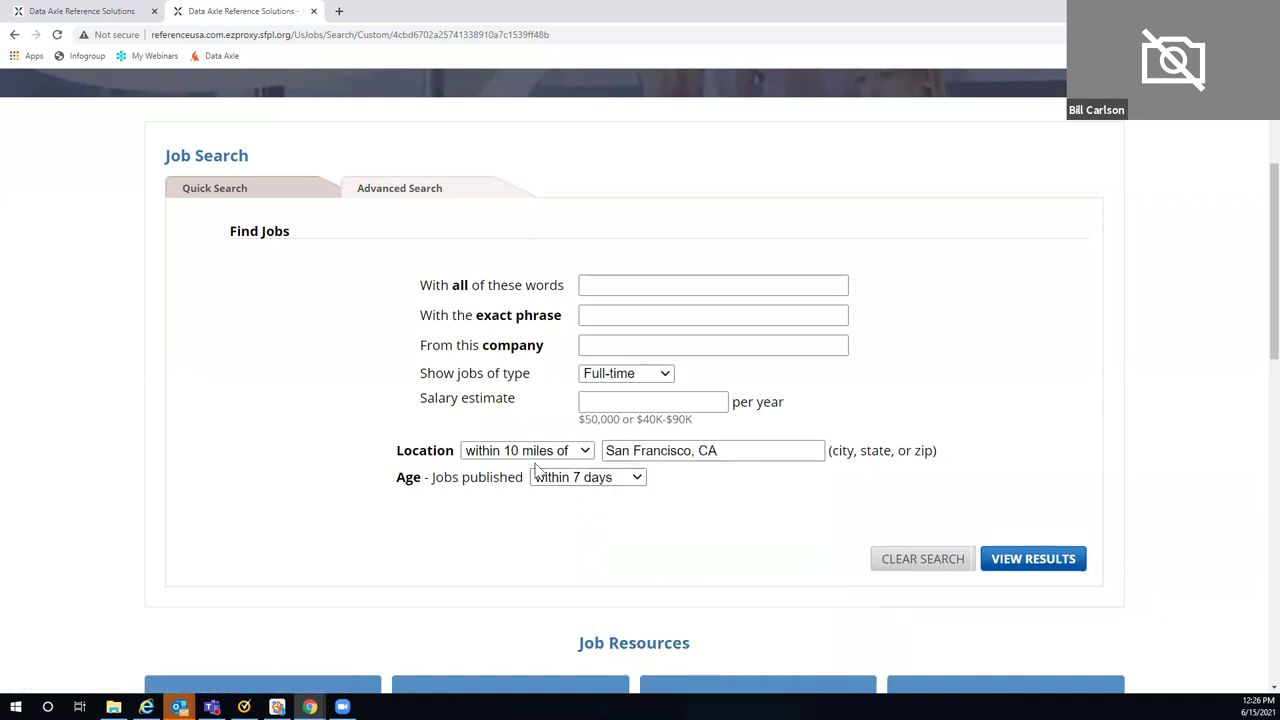
left_click(640, 481)
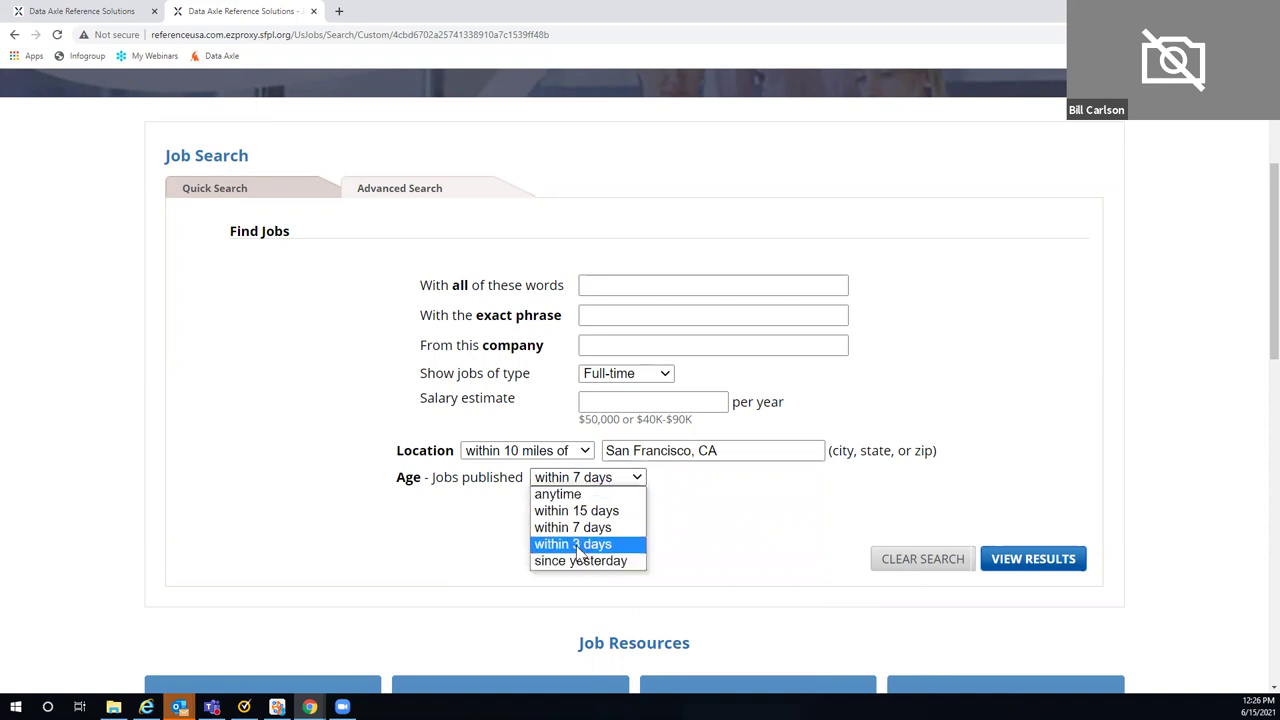
left_click(578, 546)
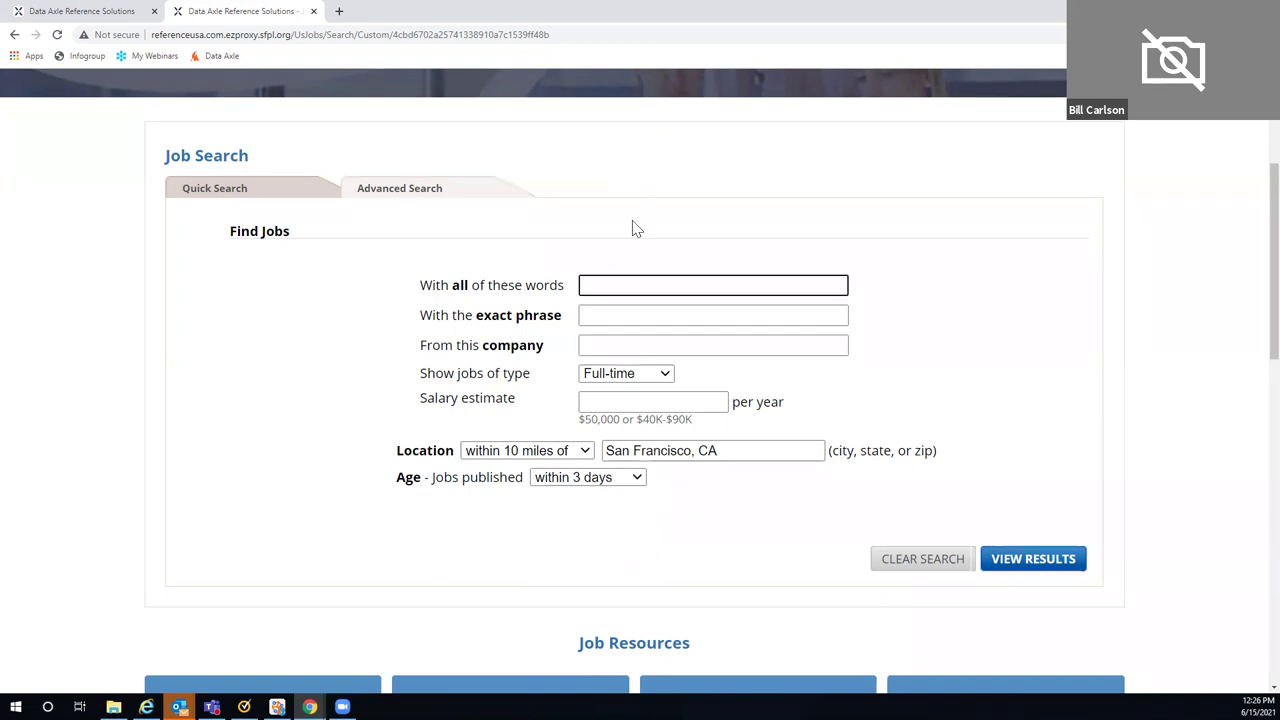
Require all of the words "work from home" and run the job search.
type("Wor")
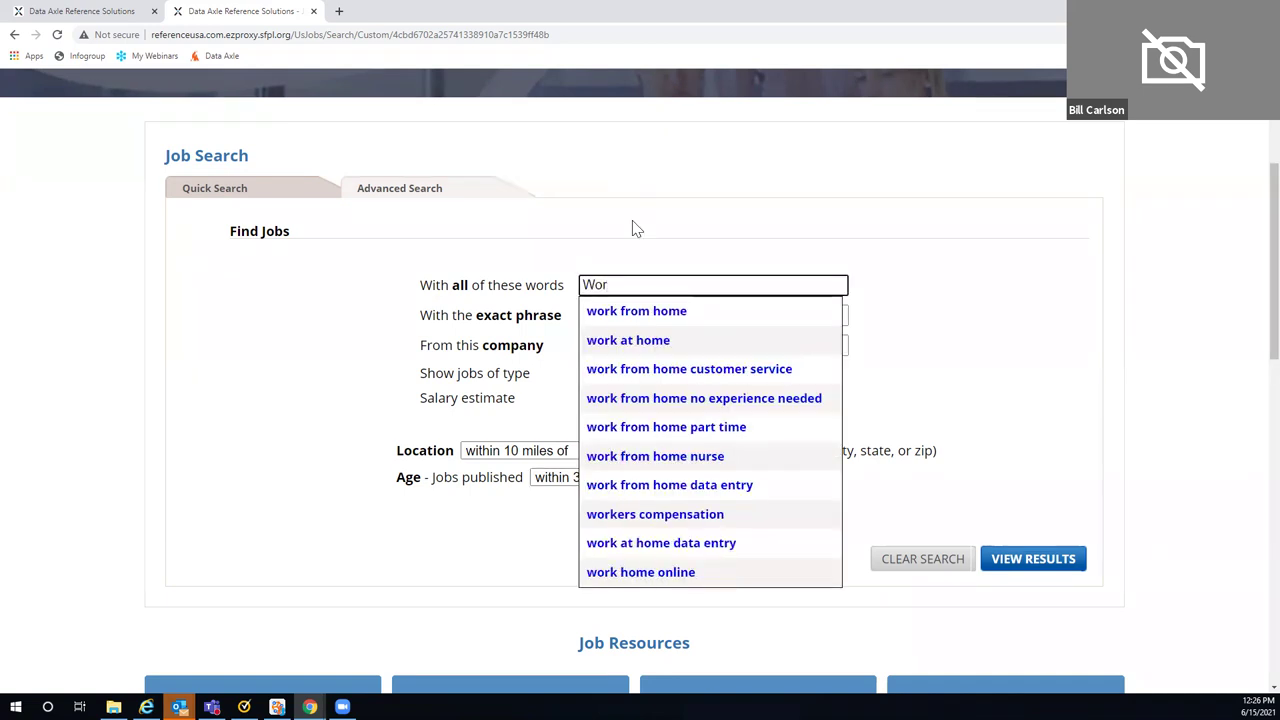
left_click(626, 311)
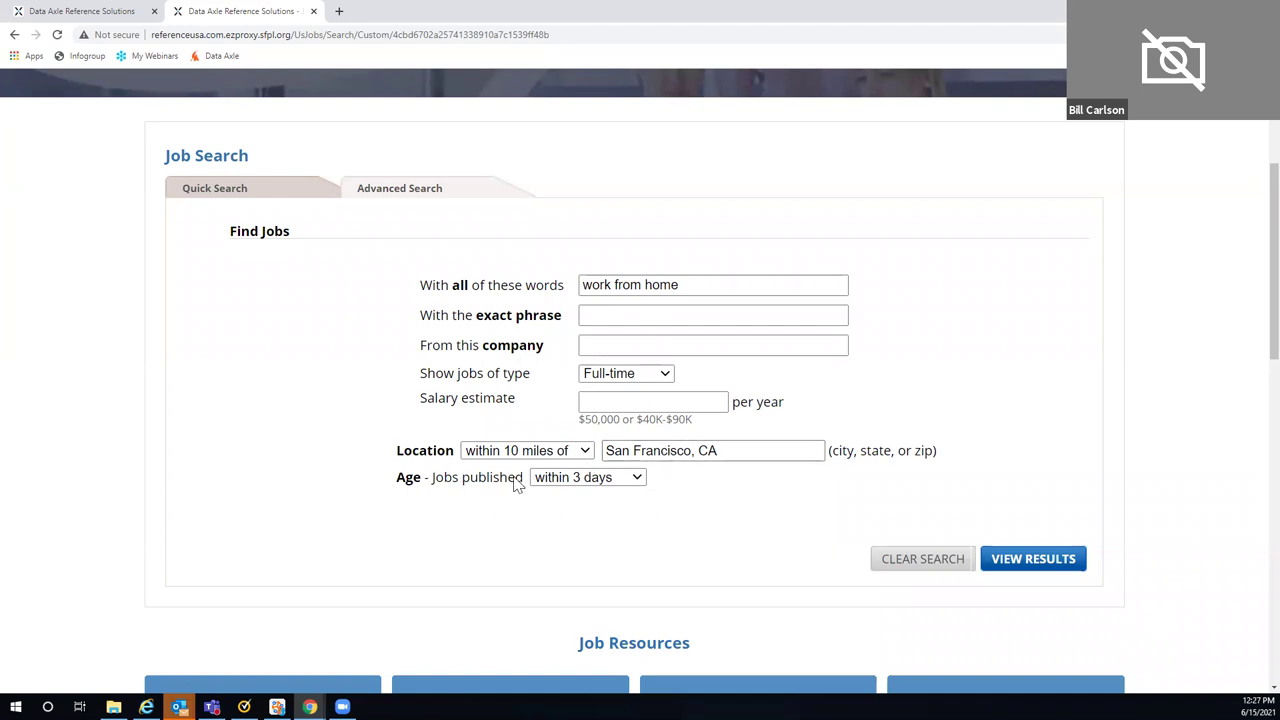
left_click(1036, 568)
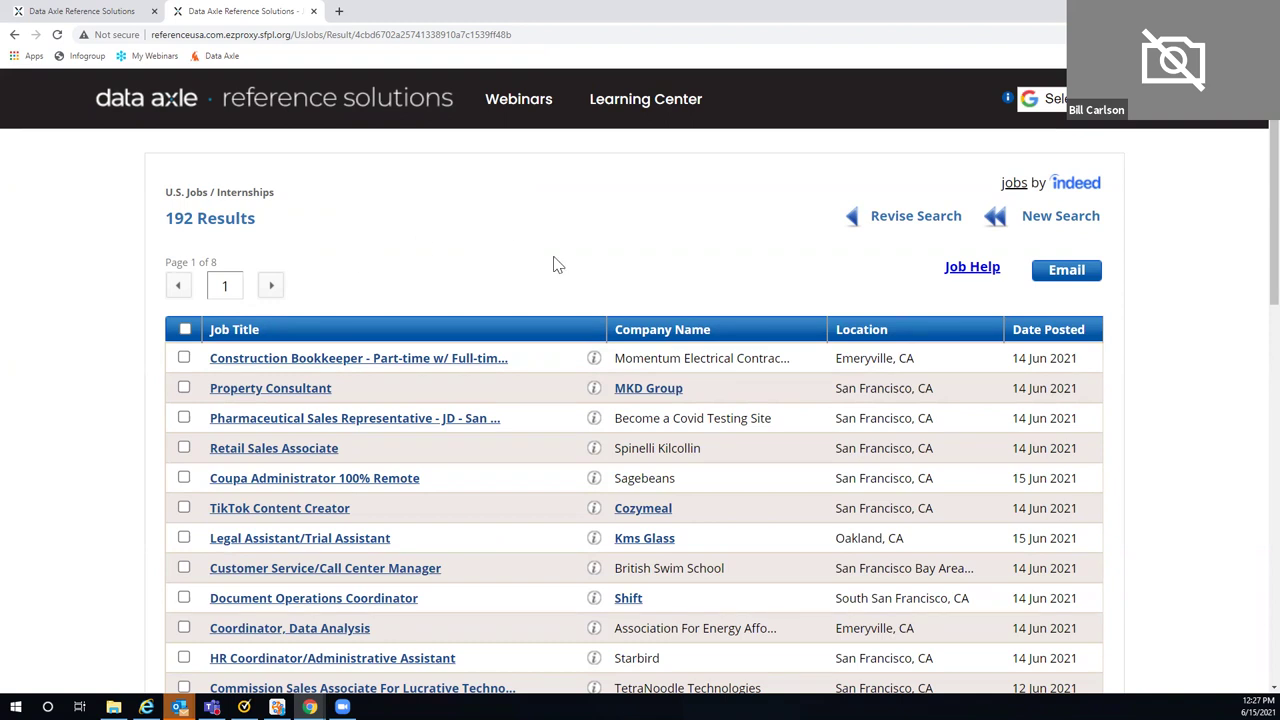
Look through the first page of job results and open the Key Account Manager posting from Advantech.
scroll(558, 265, "down", 2)
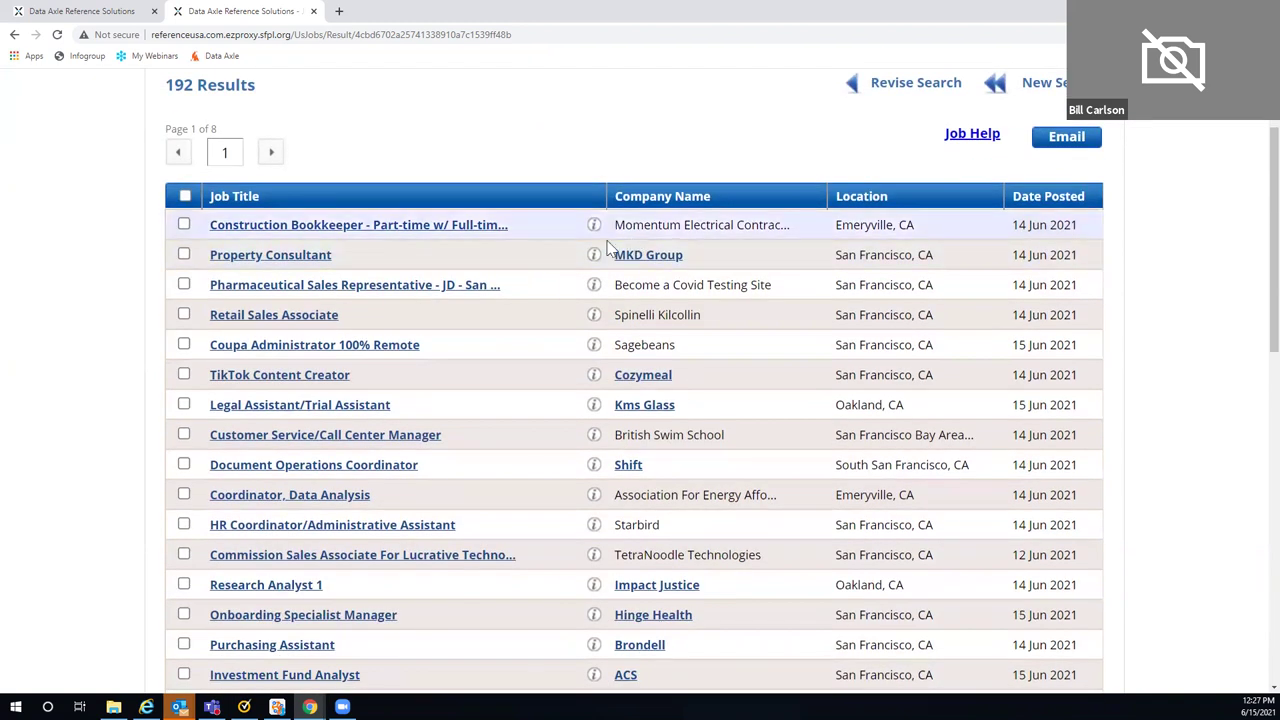
scroll(627, 298, "down", 1)
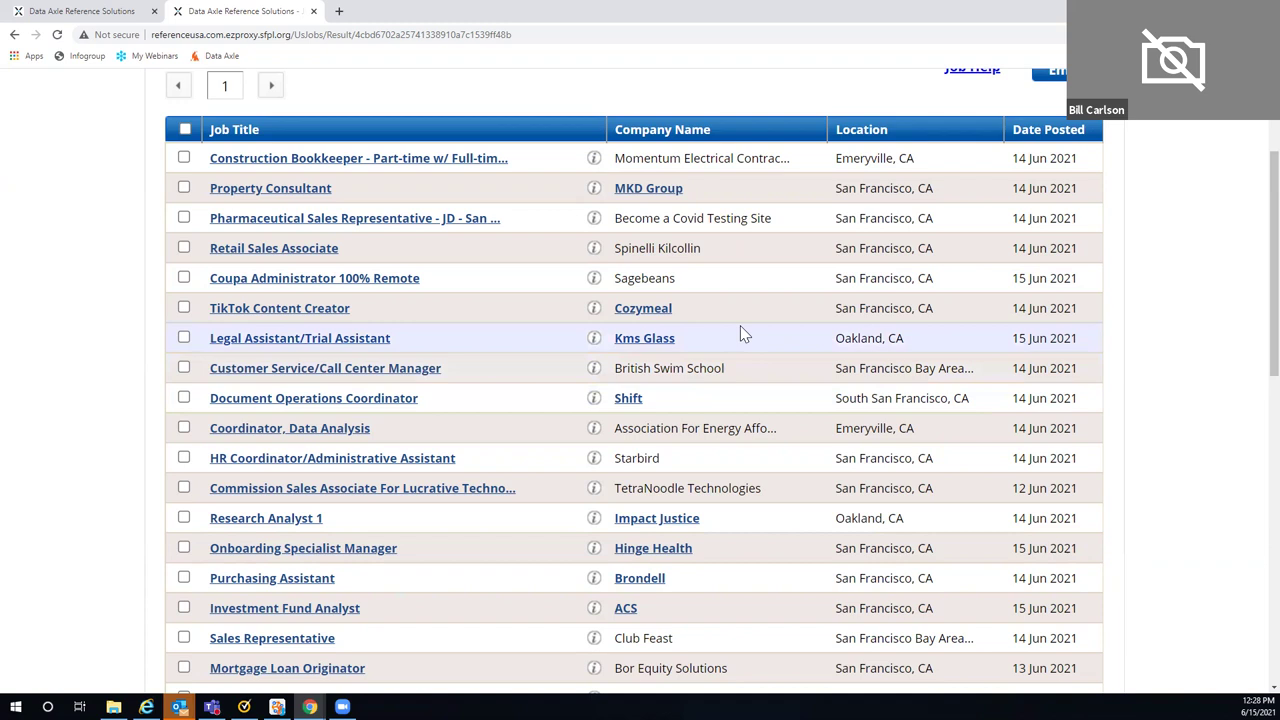
scroll(740, 334, "down", 1)
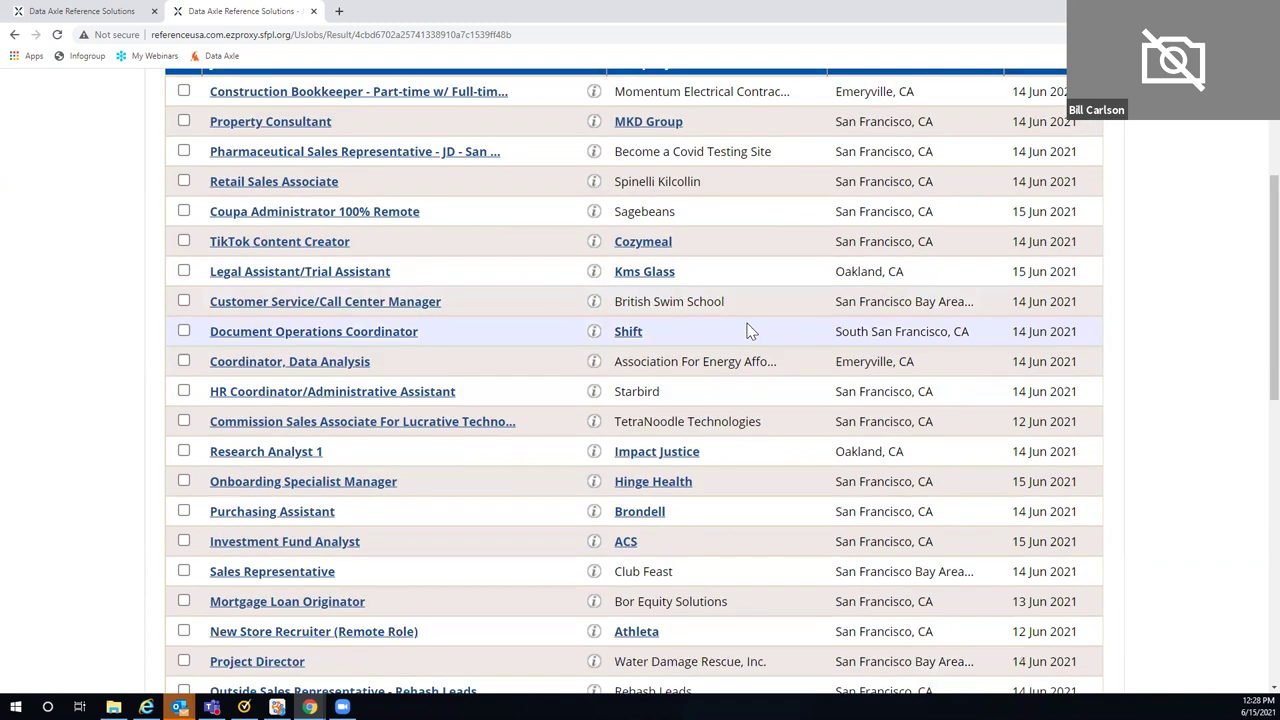
scroll(769, 310, "down", 3)
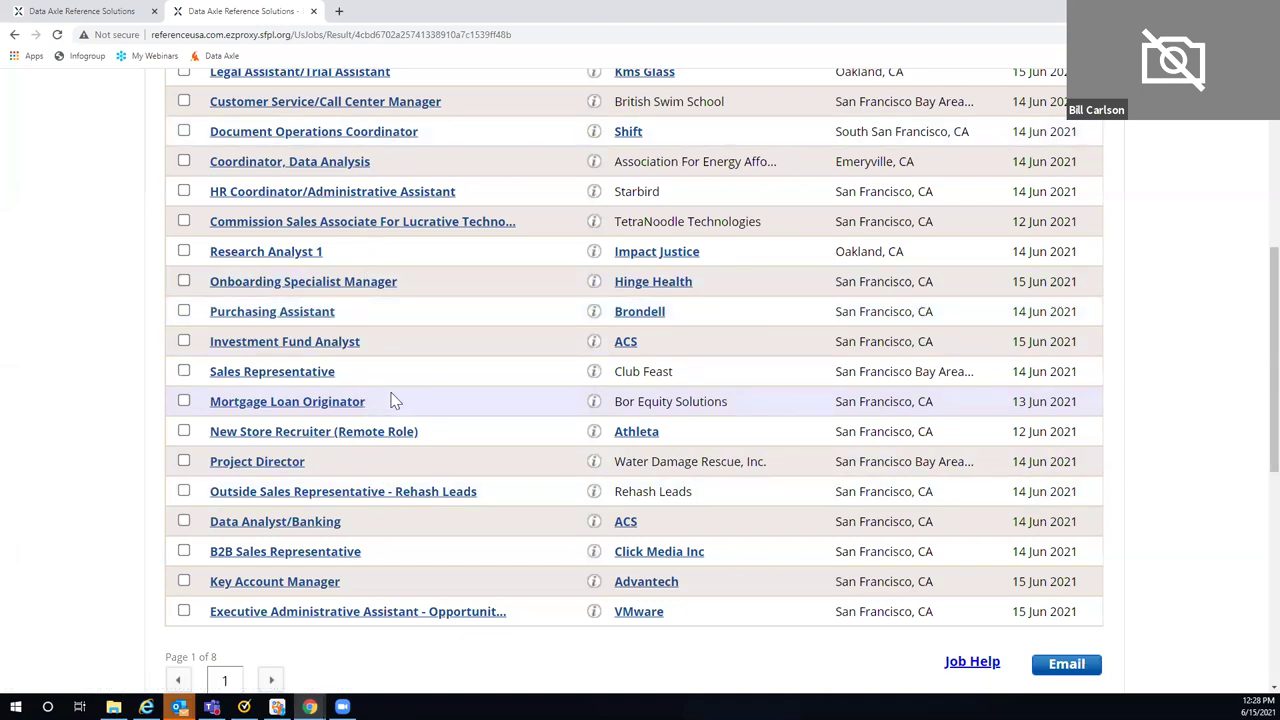
scroll(380, 430, "down", 1)
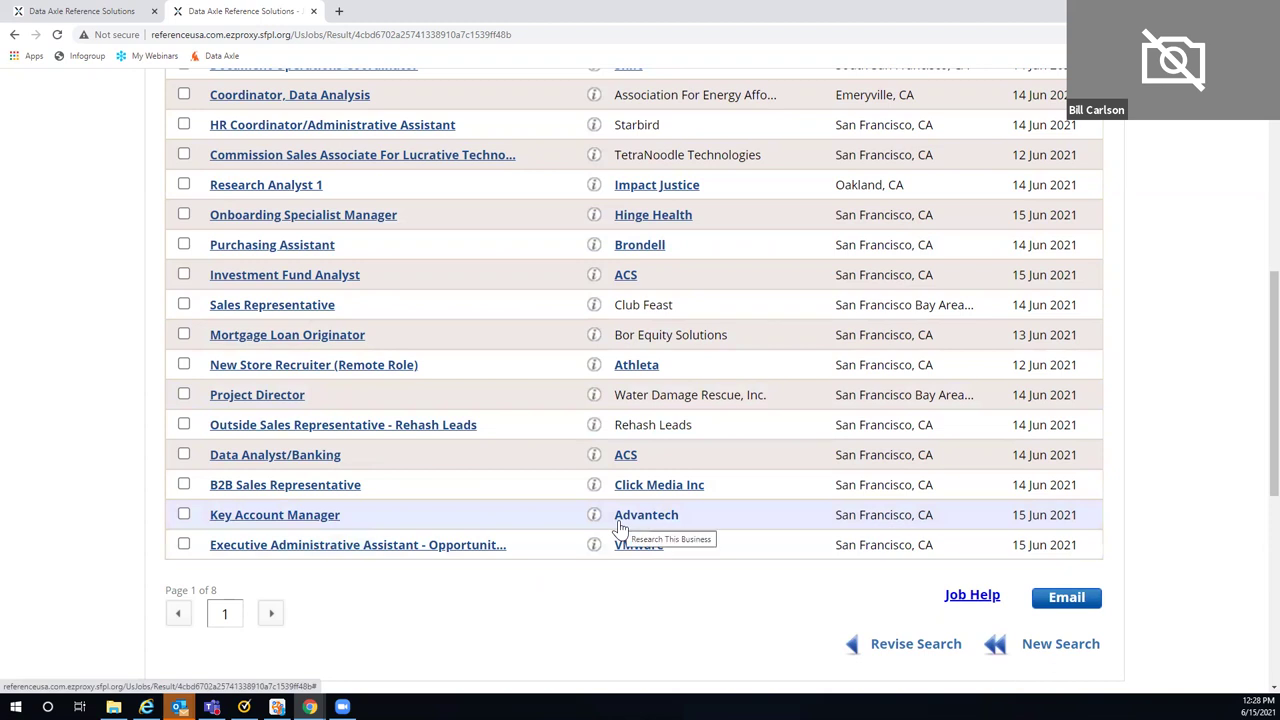
left_click(258, 518)
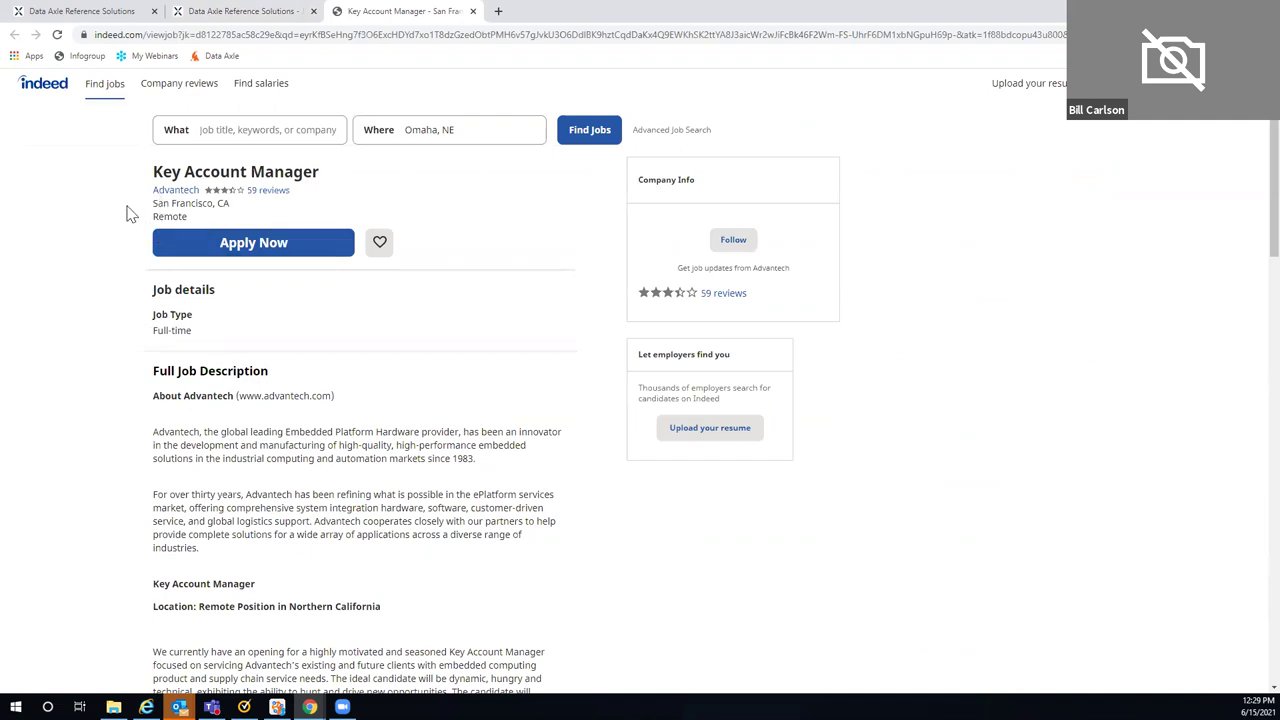
Read the Key Account Manager posting through its description, responsibilities, qualifications and benefits, and close it.
scroll(121, 272, "down", 2)
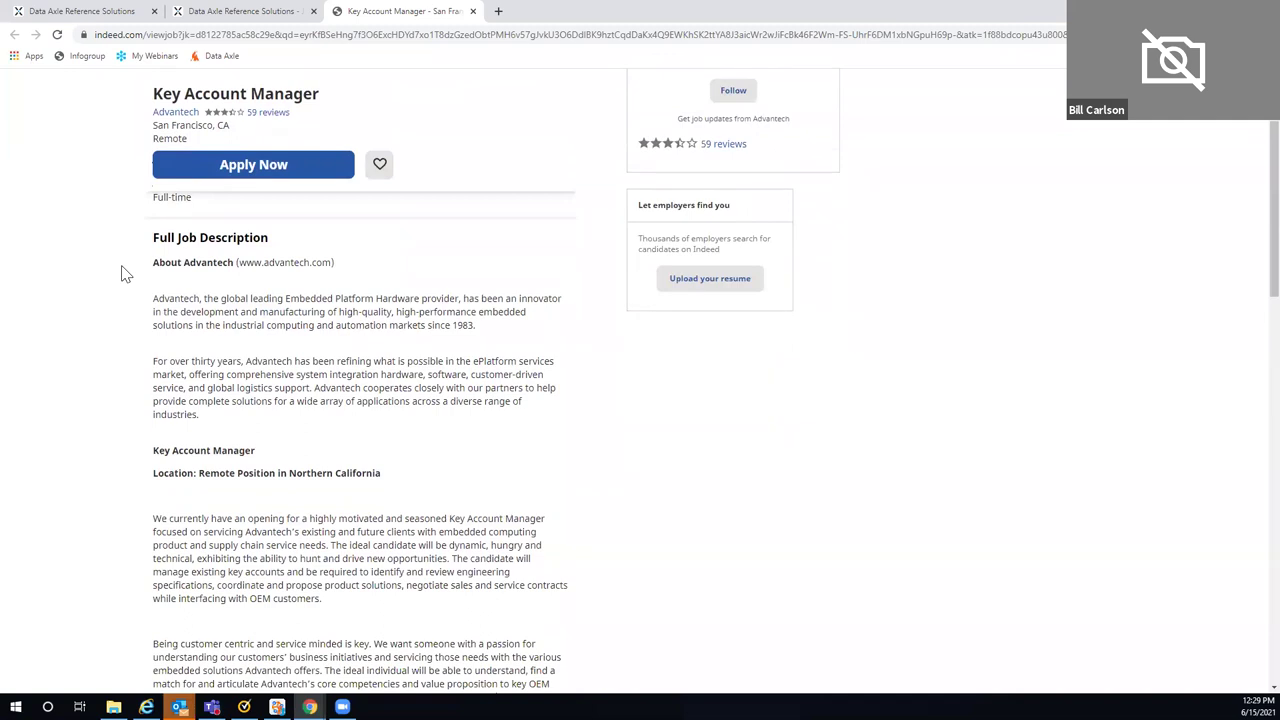
scroll(121, 272, "down", 1)
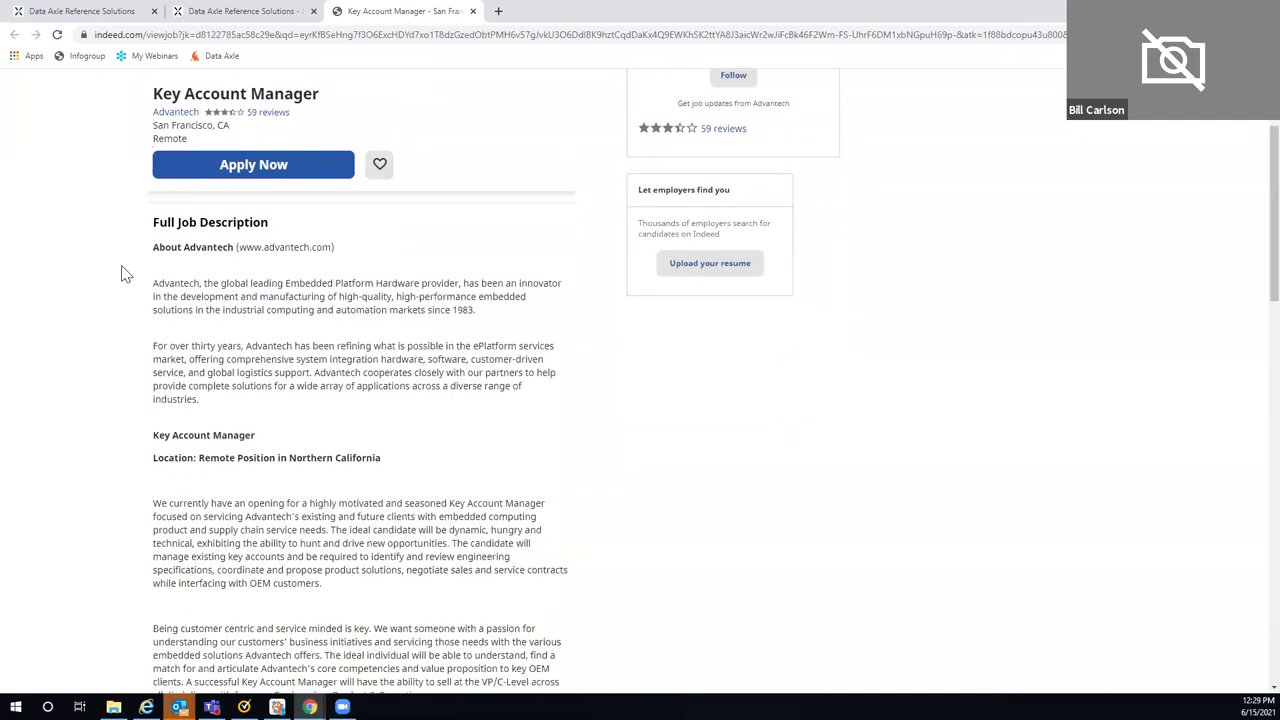
scroll(121, 272, "down", 1)
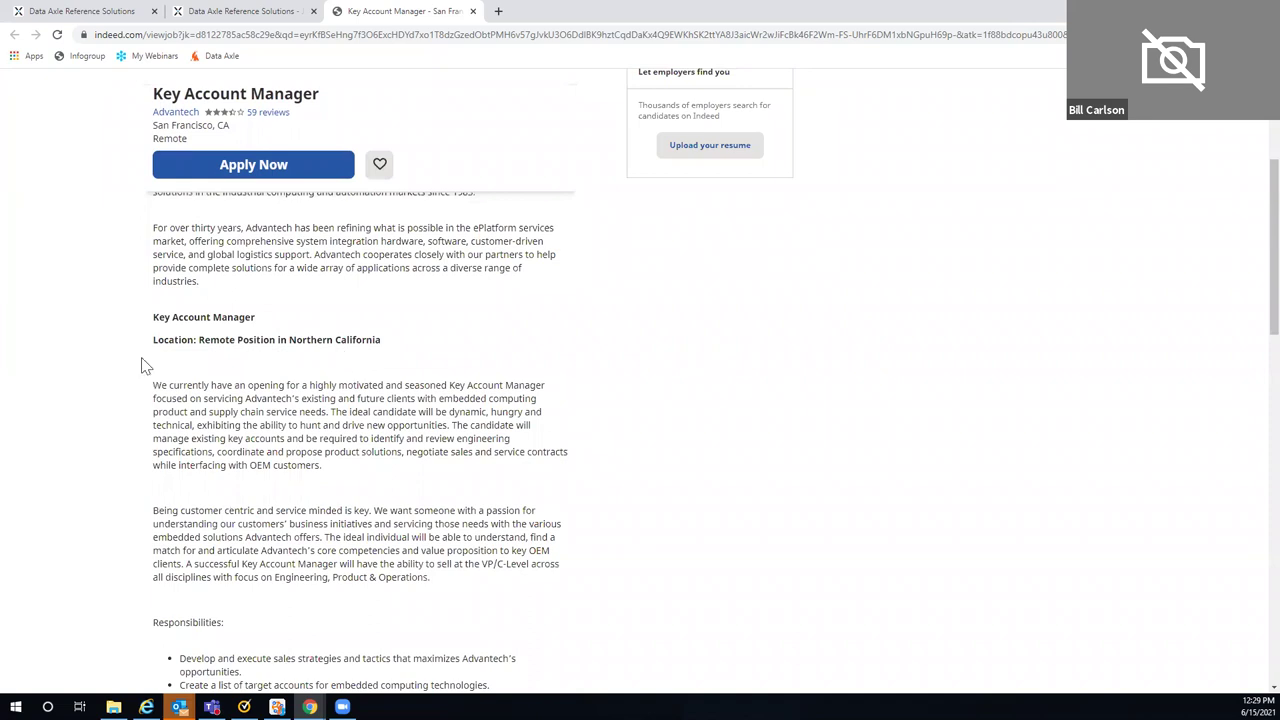
scroll(143, 365, "down", 1)
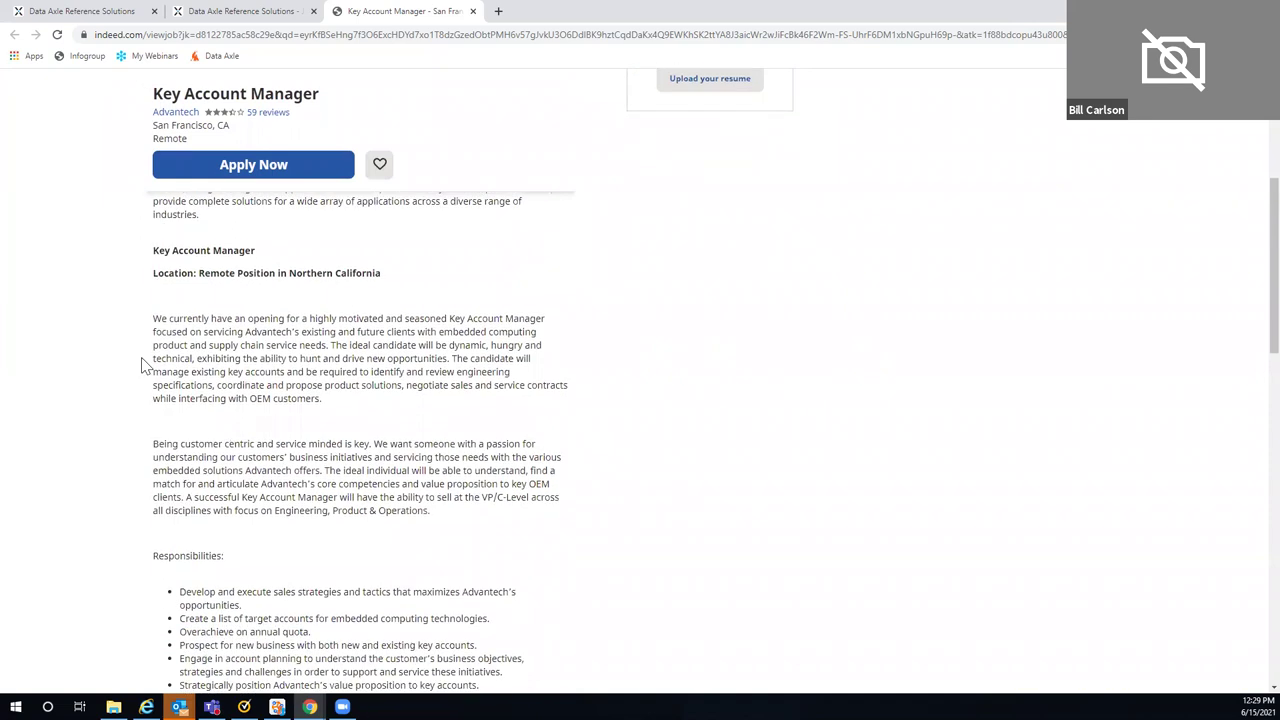
scroll(143, 365, "down", 1)
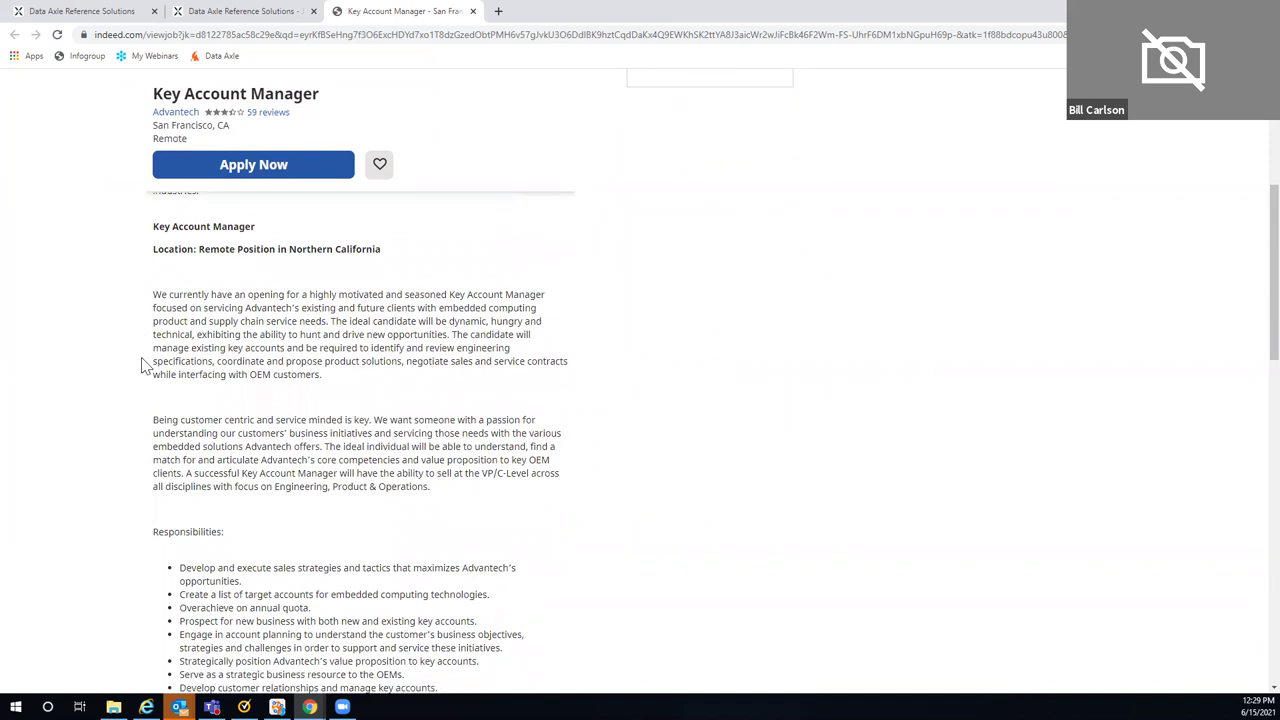
scroll(143, 365, "down", 1)
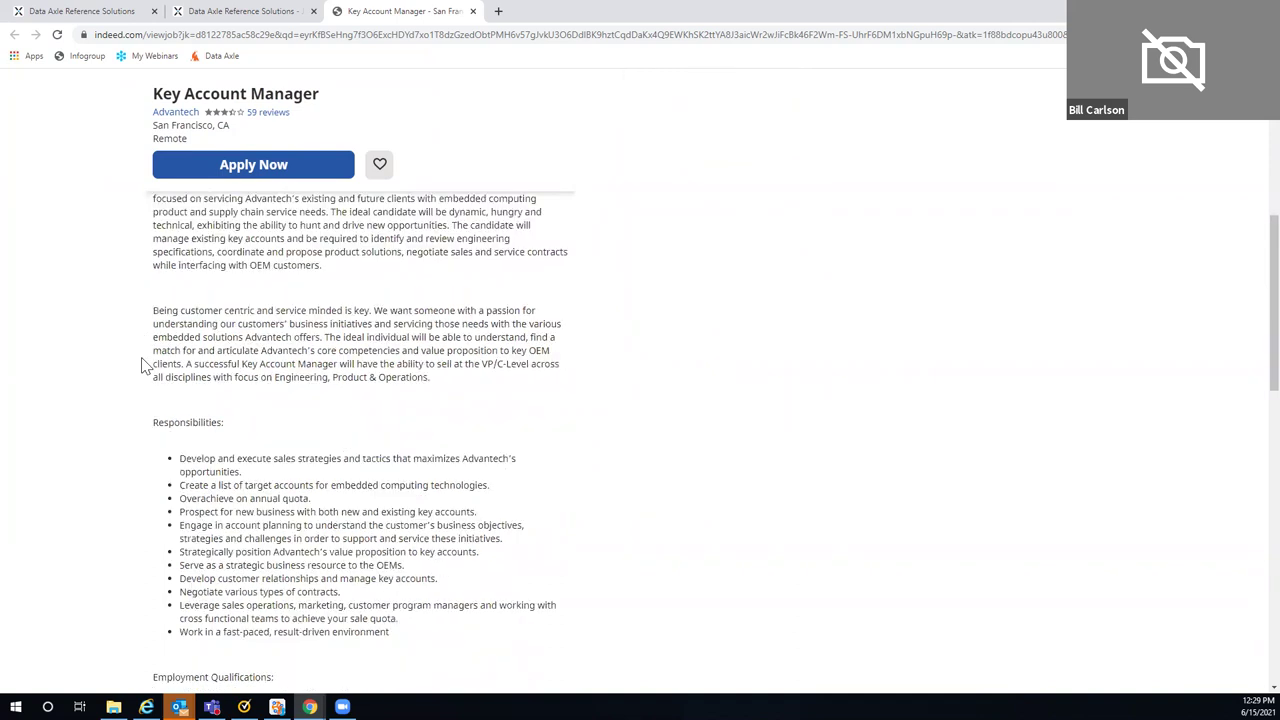
scroll(143, 365, "down", 2)
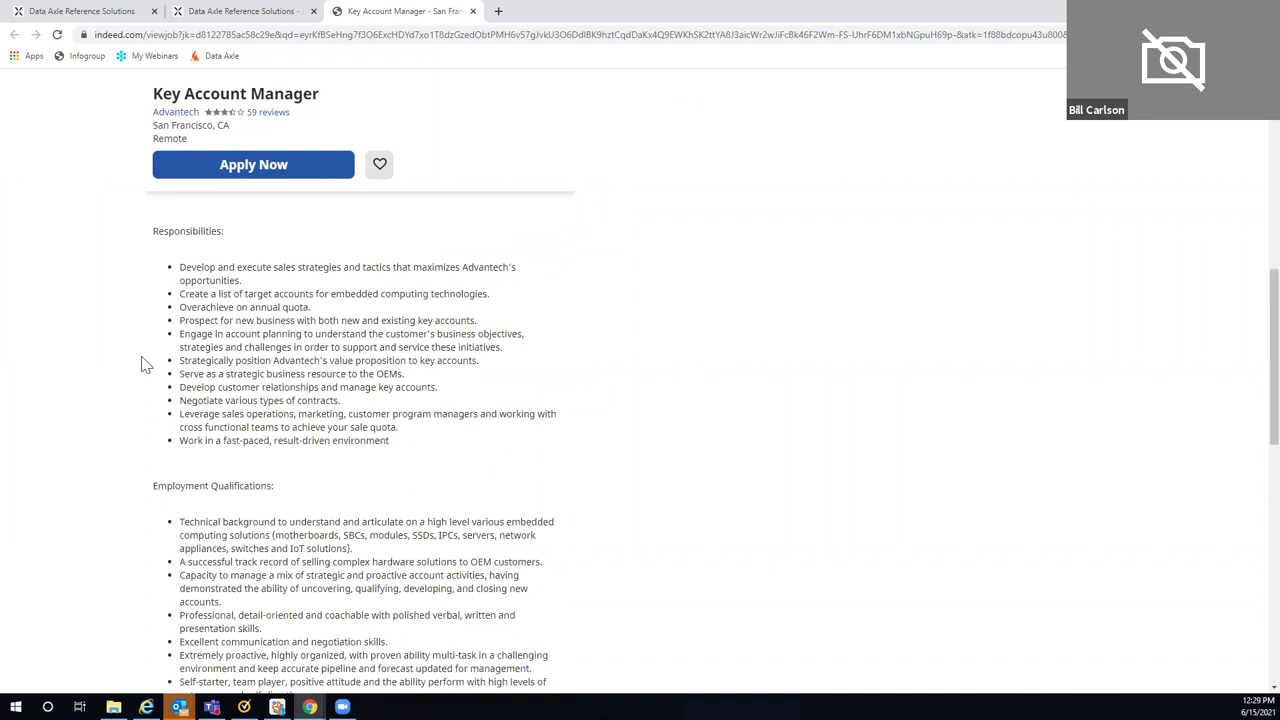
scroll(143, 365, "down", 6)
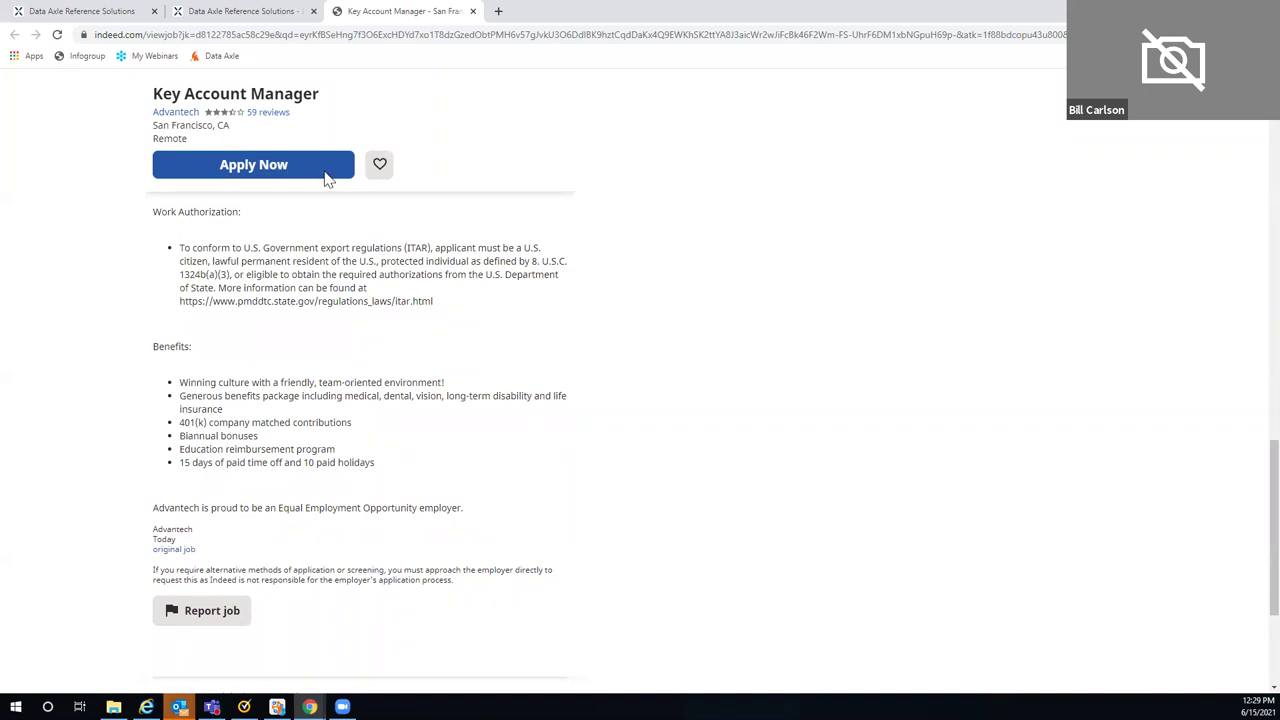
left_click(474, 12)
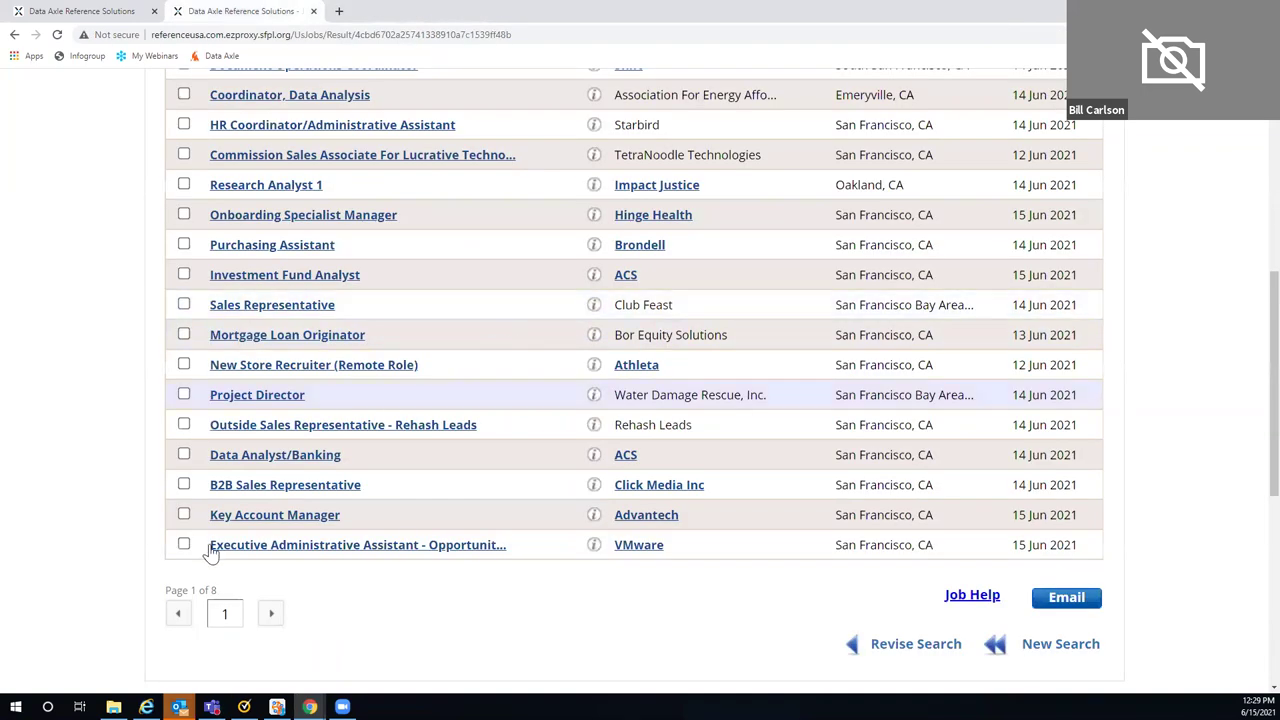
Research the company Advantech from the results, open the match named Advantech and view its job listings.
left_click(633, 520)
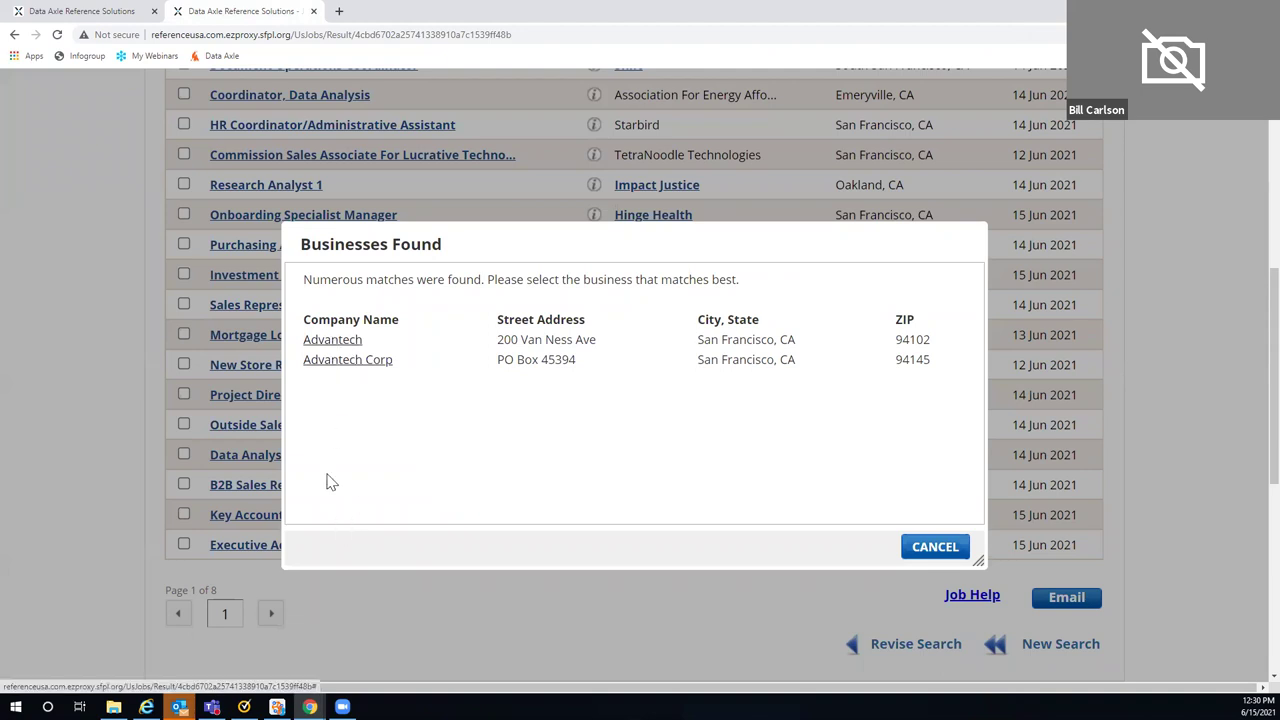
left_click(333, 340)
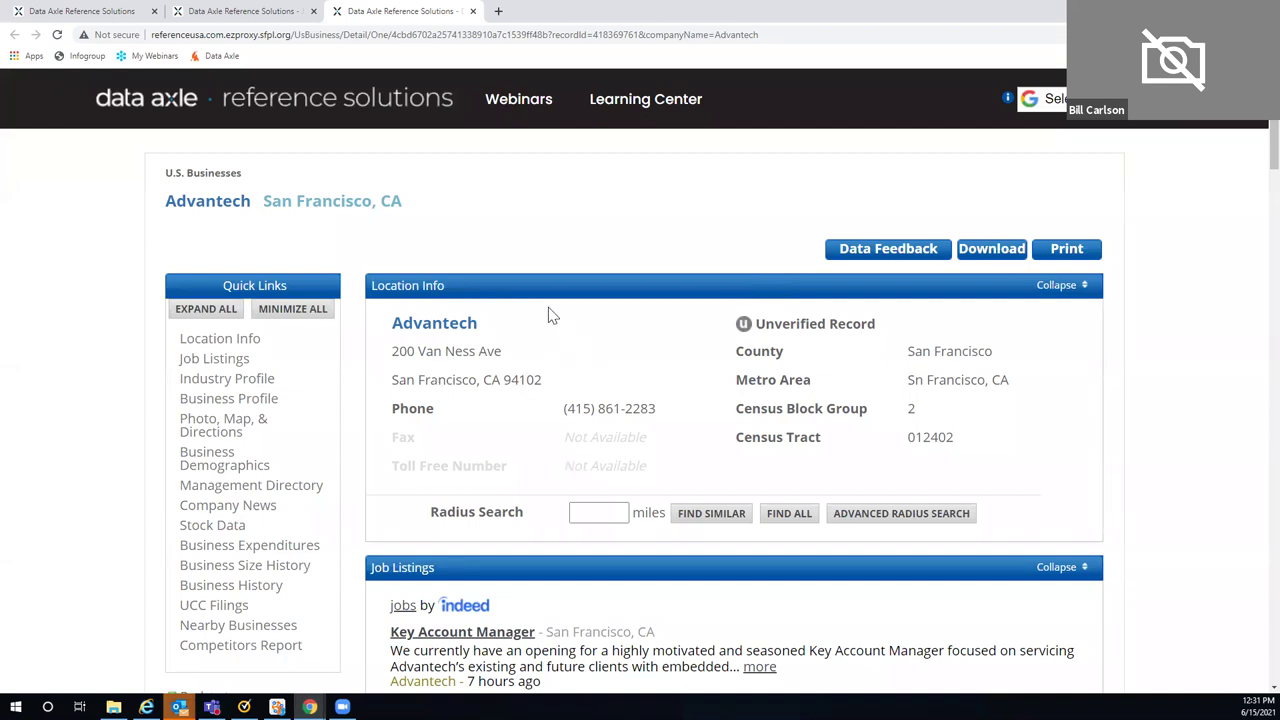
scroll(438, 384, "down", 3)
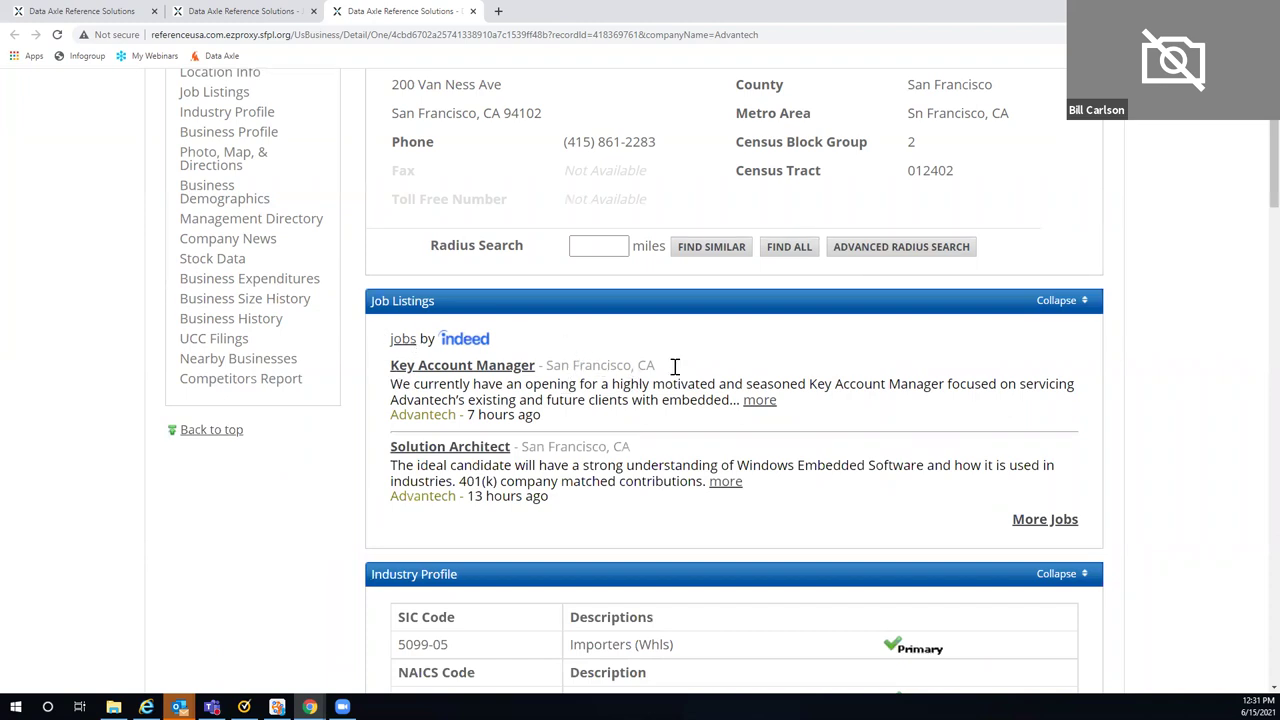
Examine Advantech's record through its industry profile, business demographics, location info and job listings.
scroll(675, 374, "down", 2)
scroll(675, 374, "down", 1)
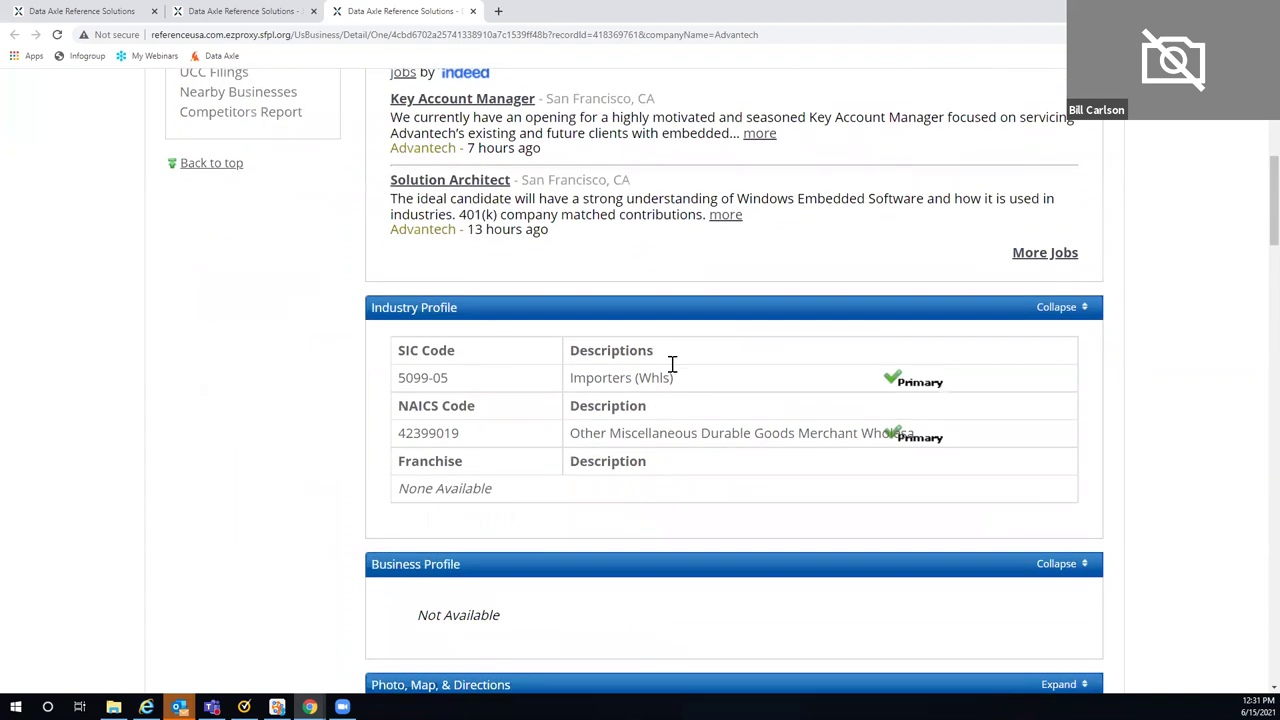
scroll(672, 364, "down", 1)
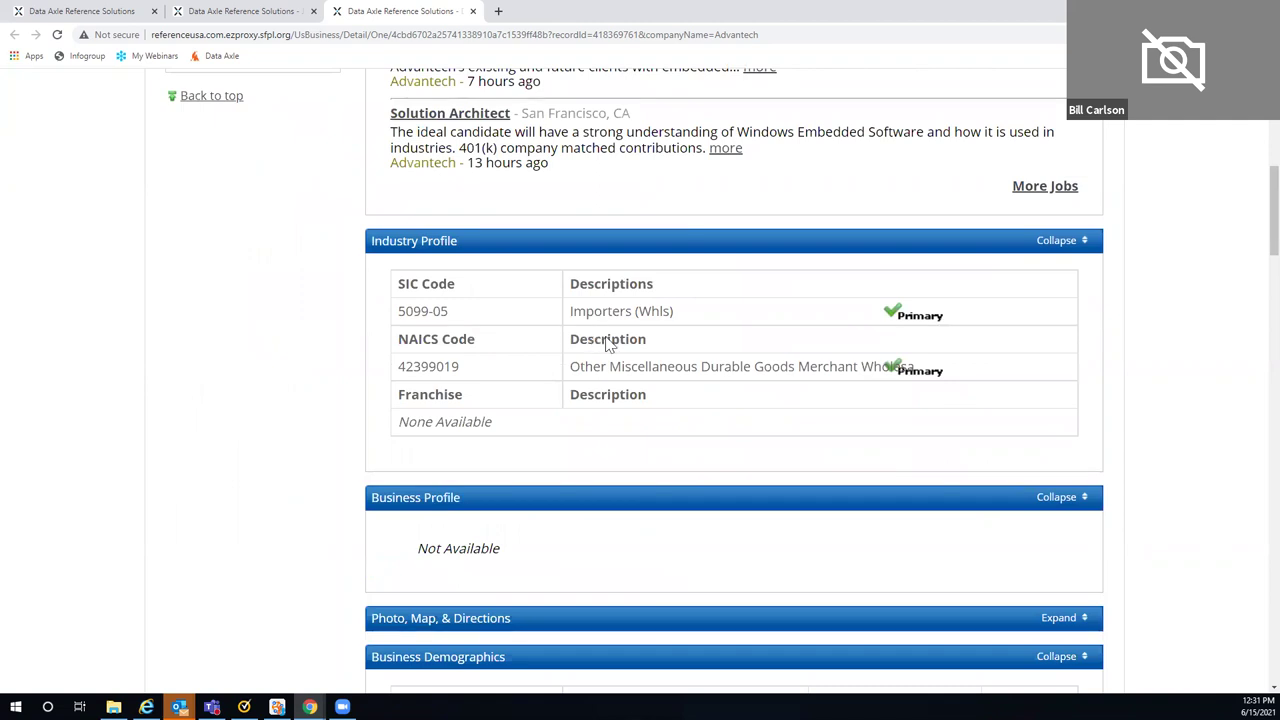
scroll(1001, 480, "down", 5)
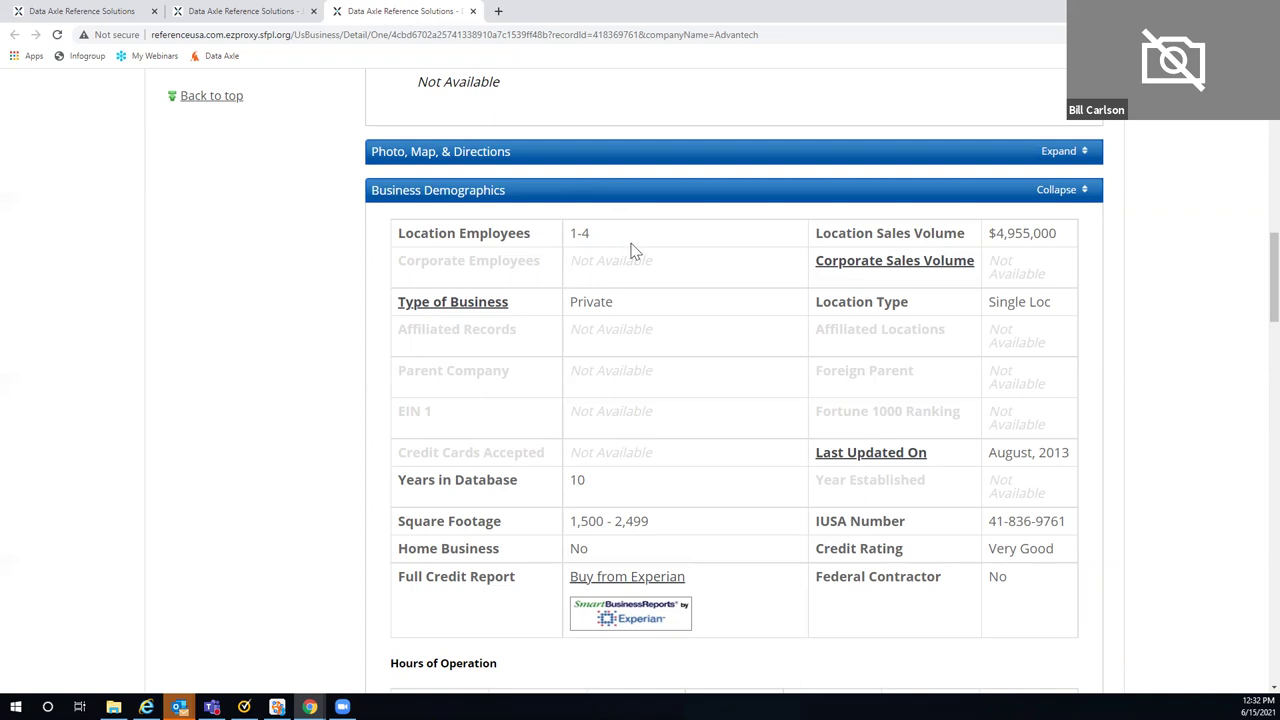
scroll(632, 250, "up", 3)
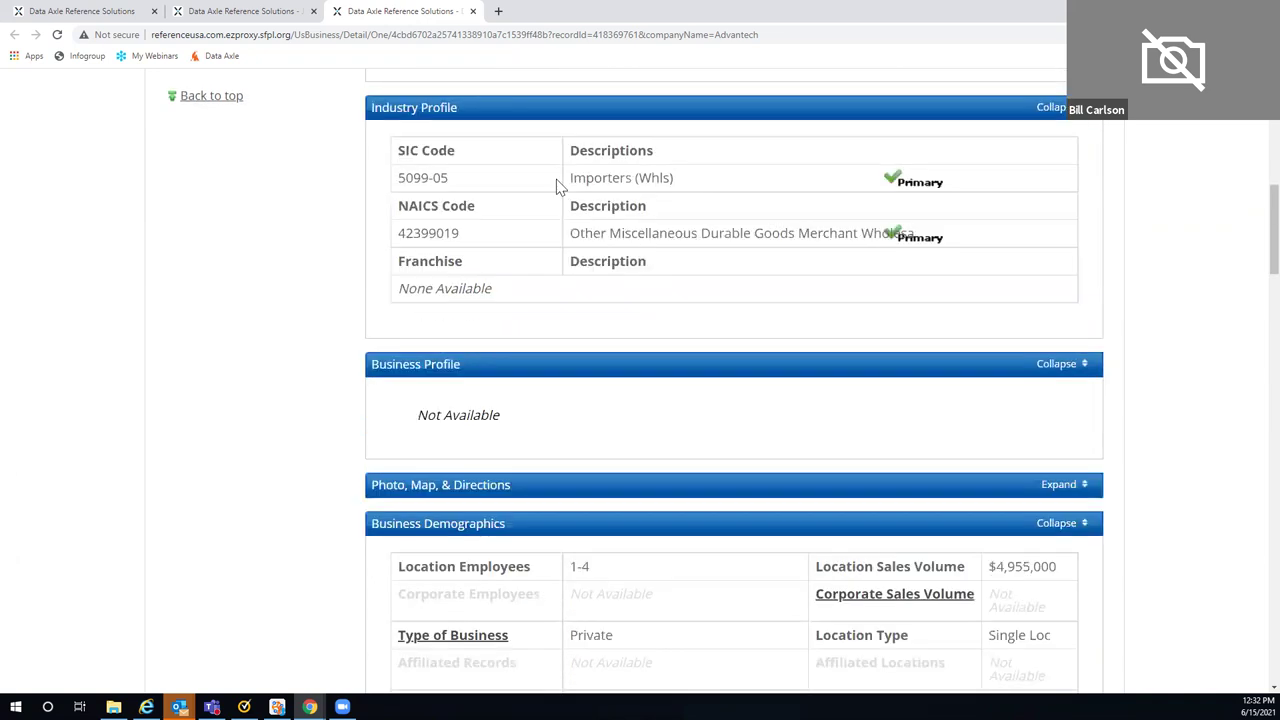
scroll(697, 300, "down", 1)
scroll(697, 314, "down", 2)
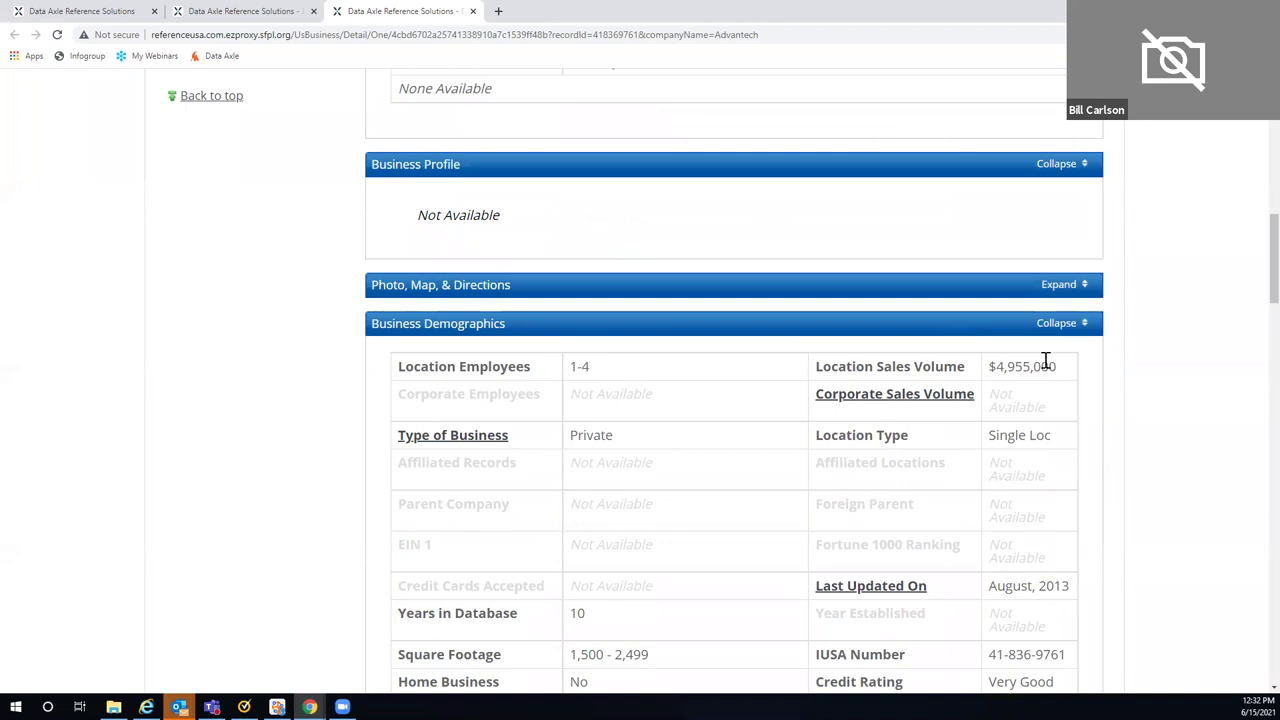
scroll(920, 343, "up", 7)
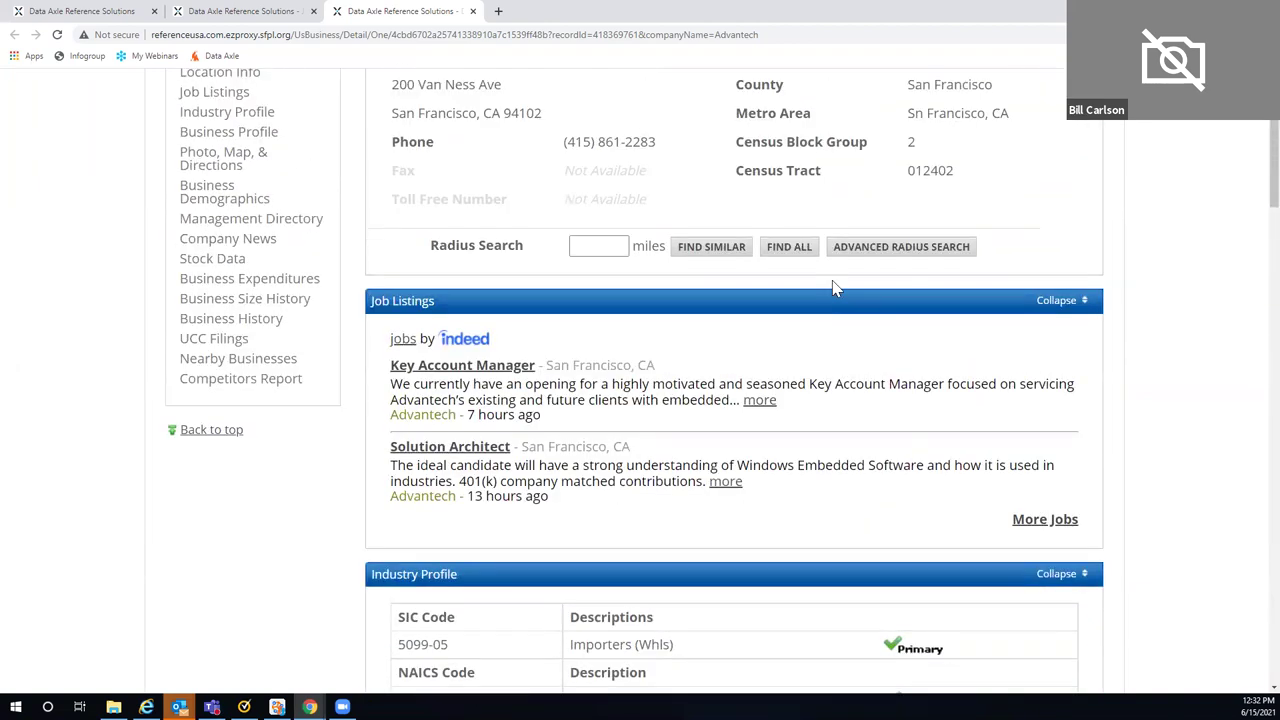
scroll(733, 214, "up", 1)
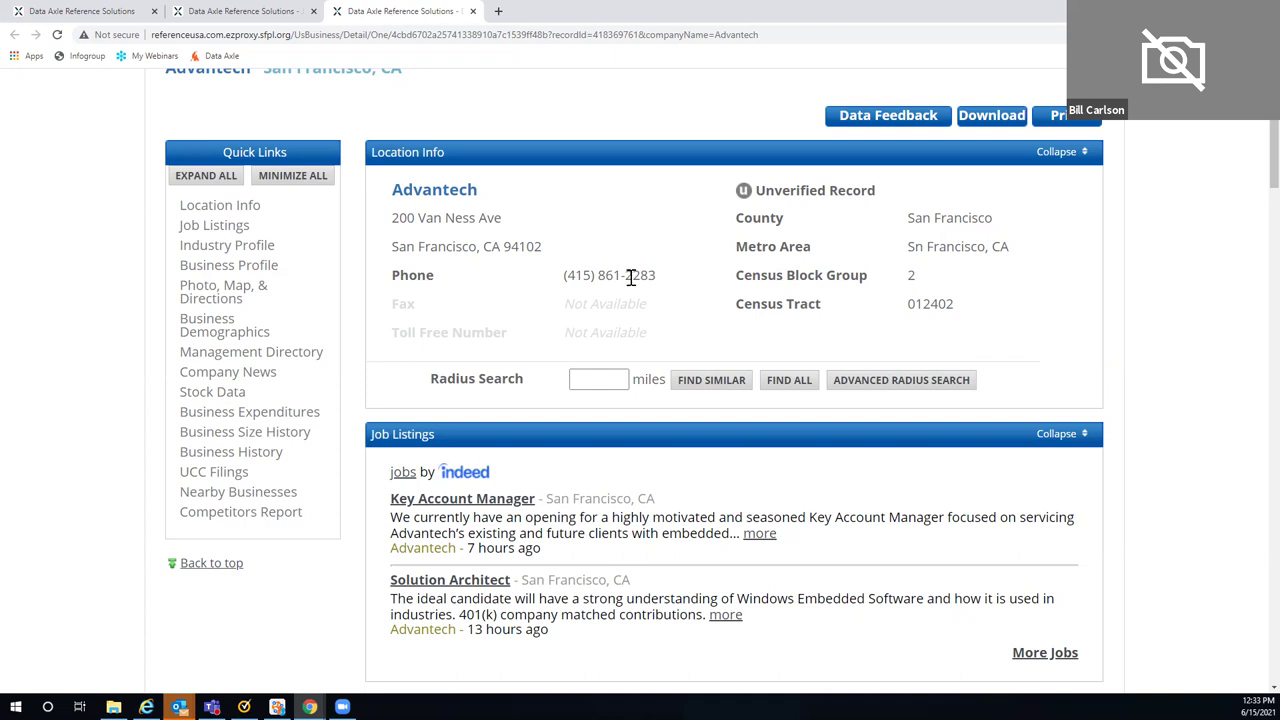
scroll(594, 282, "down", 1)
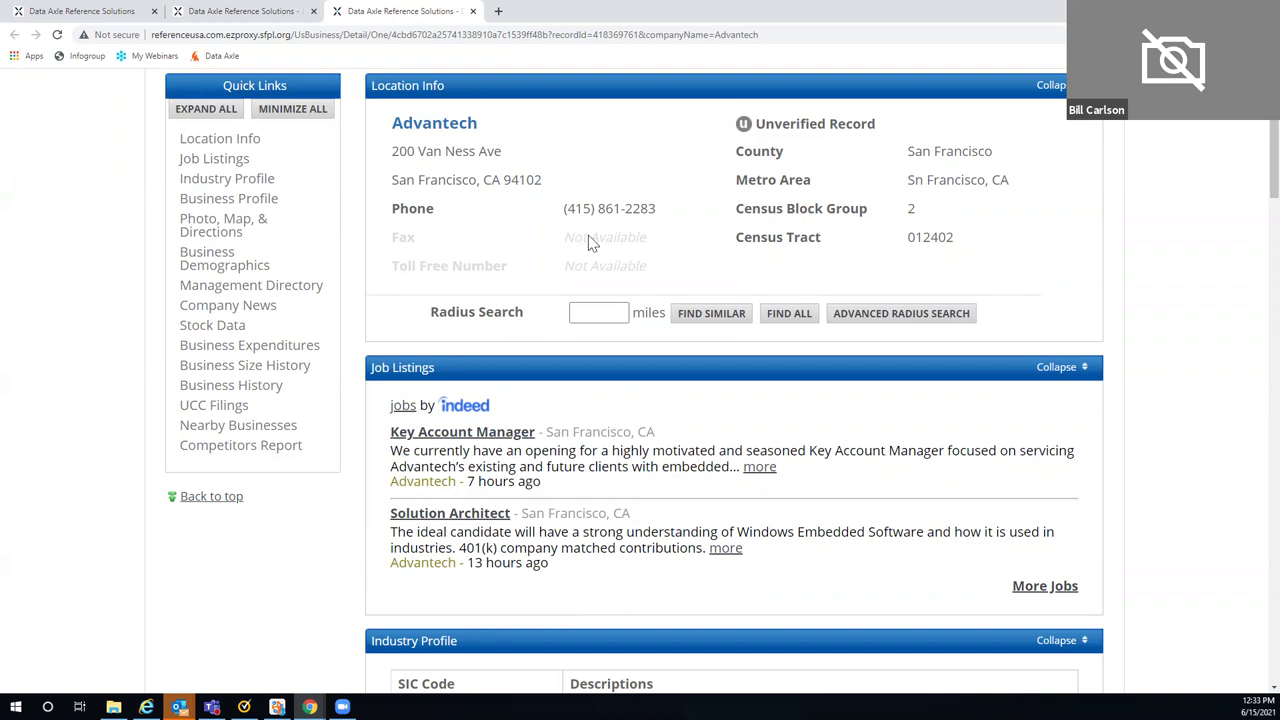
scroll(590, 243, "up", 2)
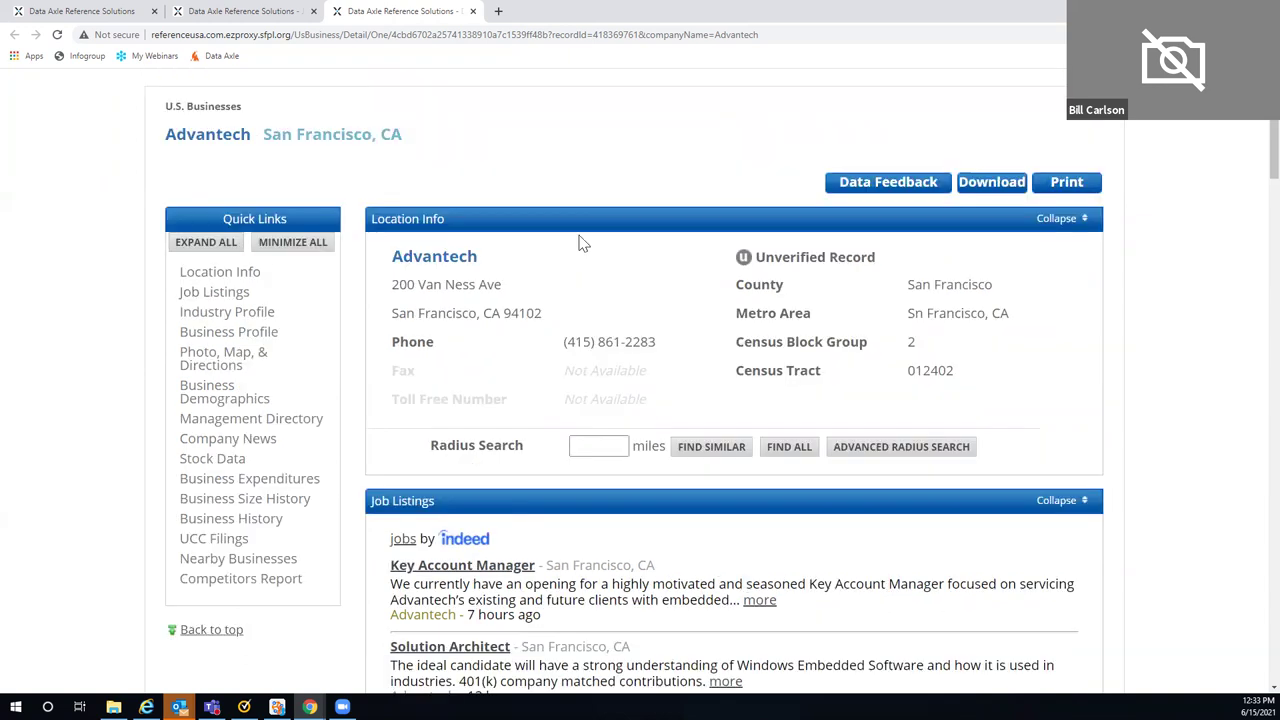
Open the data feedback form for Advantech and review the company fields that can be corrected.
left_click(846, 191)
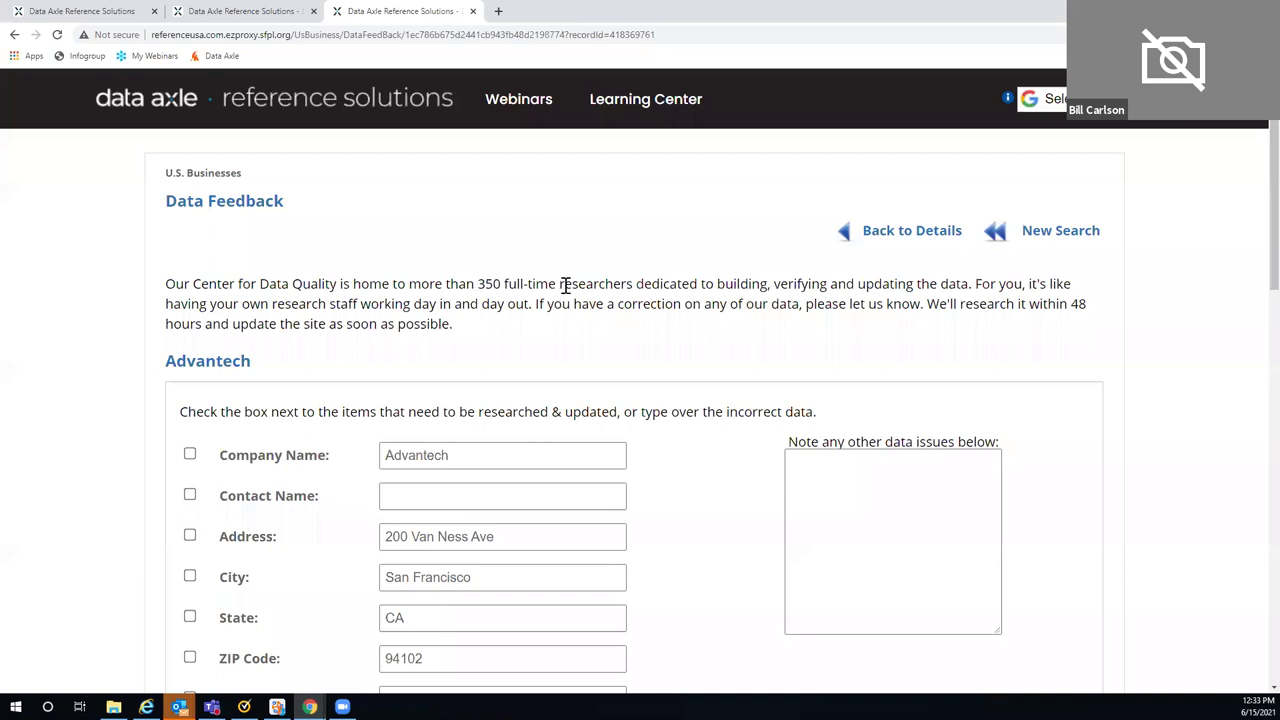
scroll(480, 300, "down", 1)
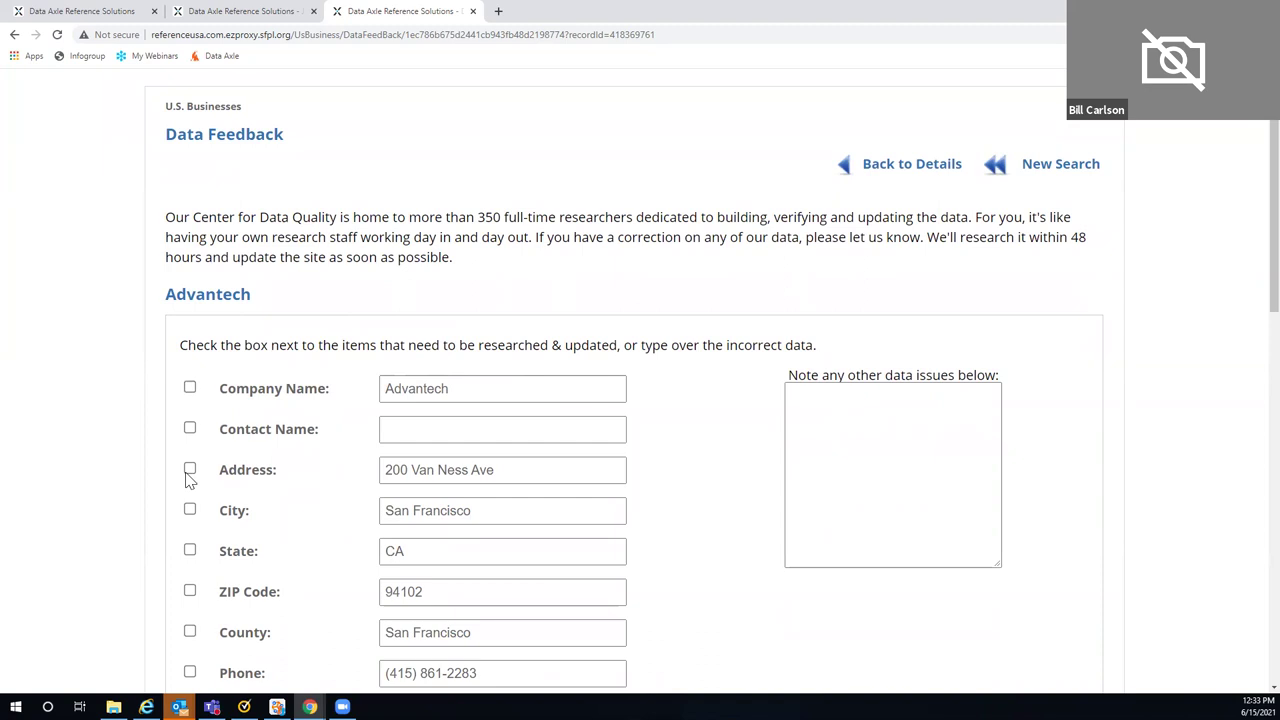
scroll(320, 481, "down", 2)
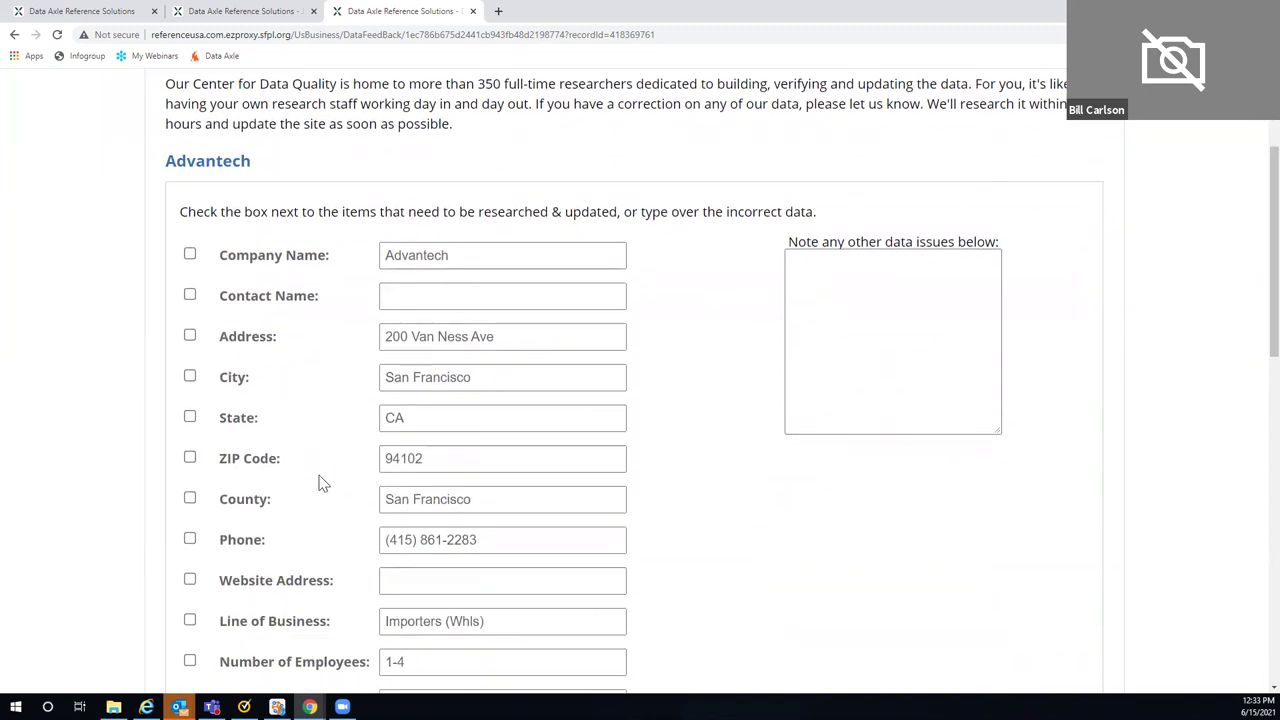
scroll(320, 483, "down", 1)
scroll(320, 483, "down", 1)
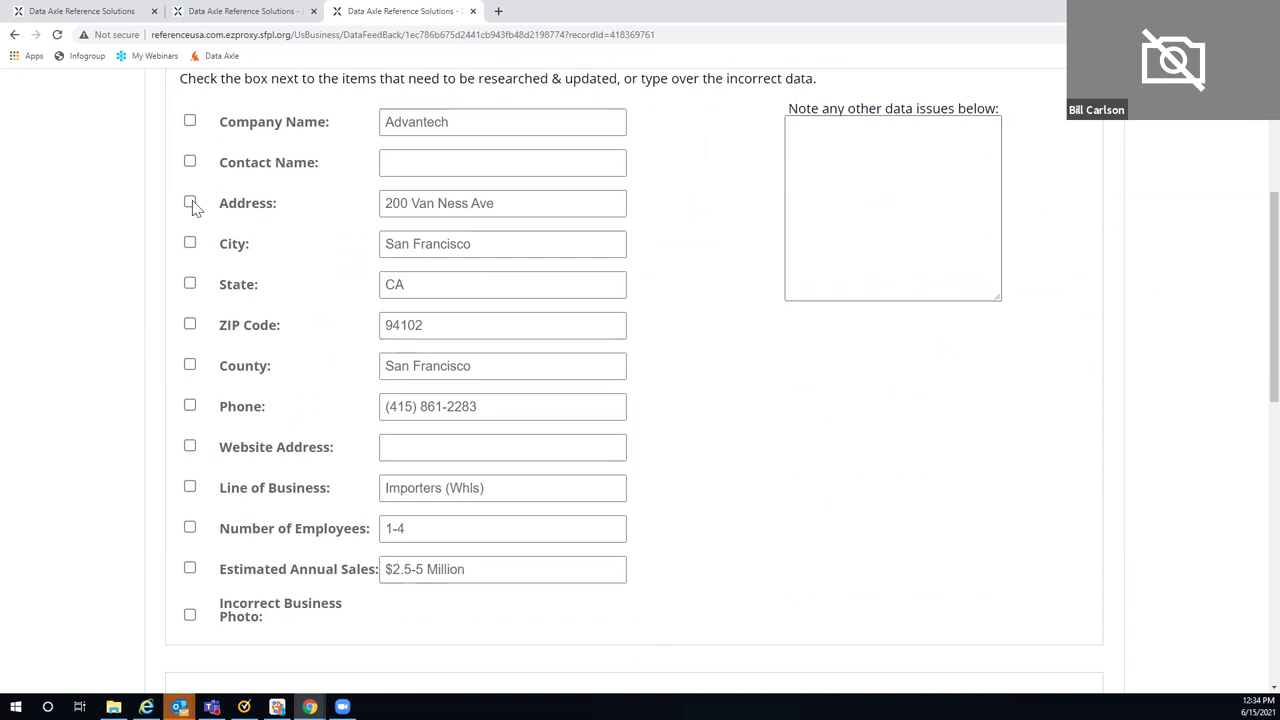
Flag Advantech's address for correction with a replacement street address, and flag the phone number for research.
left_click(363, 205)
type("13")
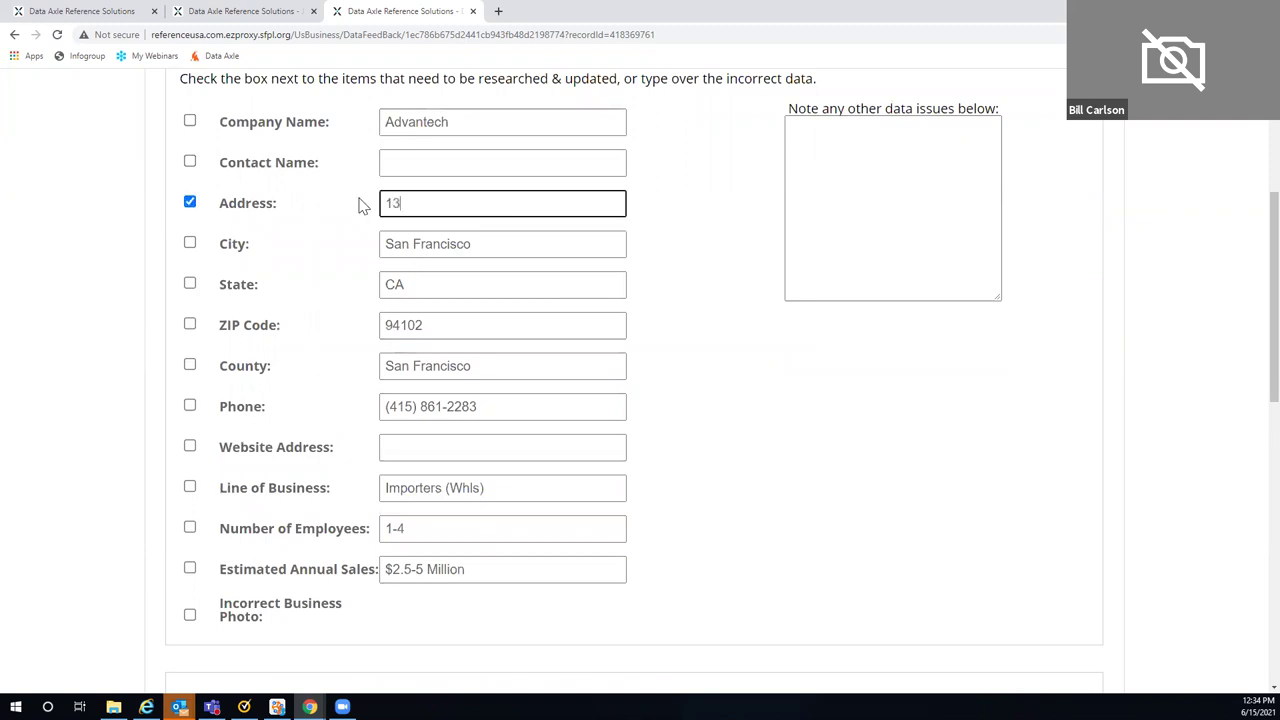
type("13 Mocking")
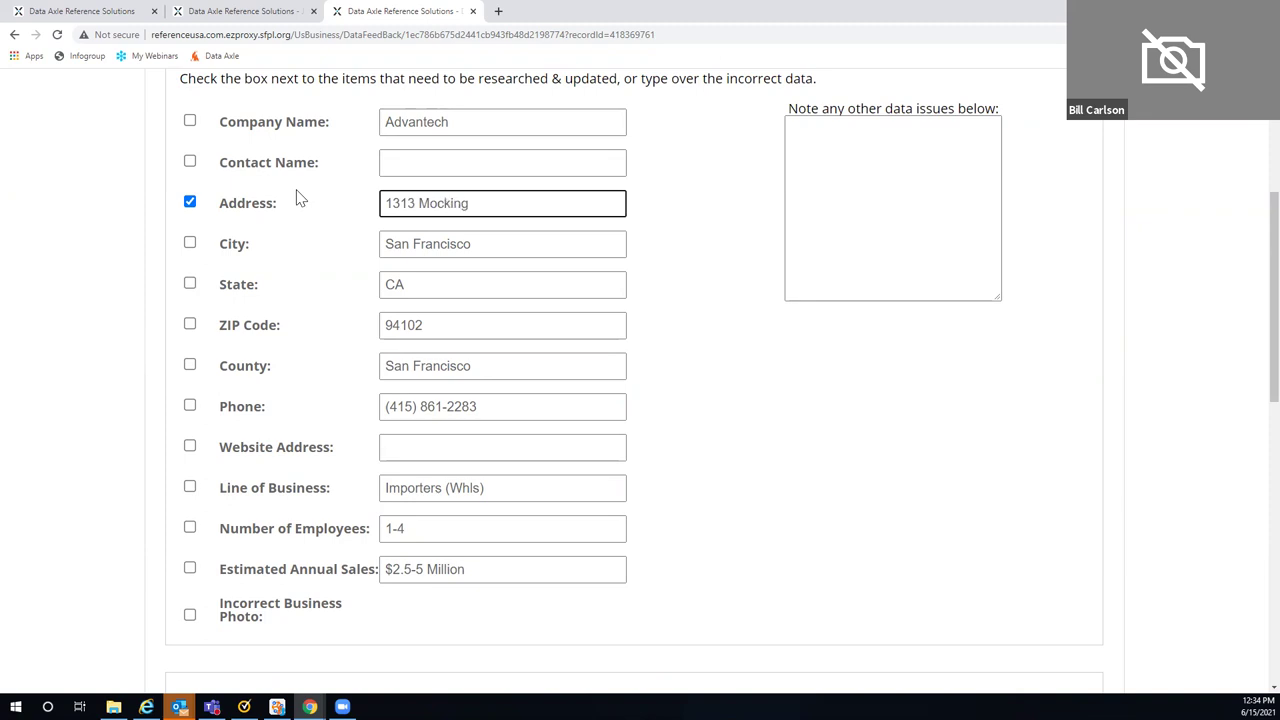
type("bird Ln")
left_click(190, 405)
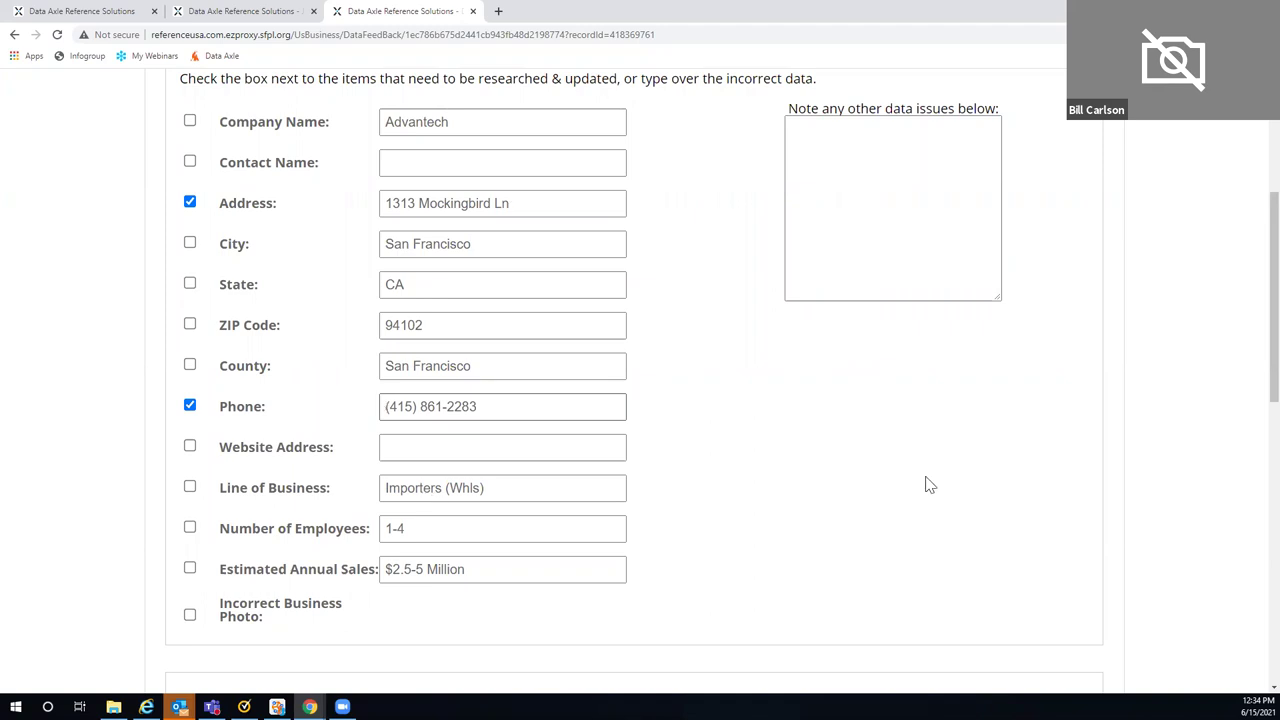
Check the feedback form's contact section, leave it unsubmitted and return to the job results, closing the Advantech record and business matches.
scroll(234, 632, "down", 3)
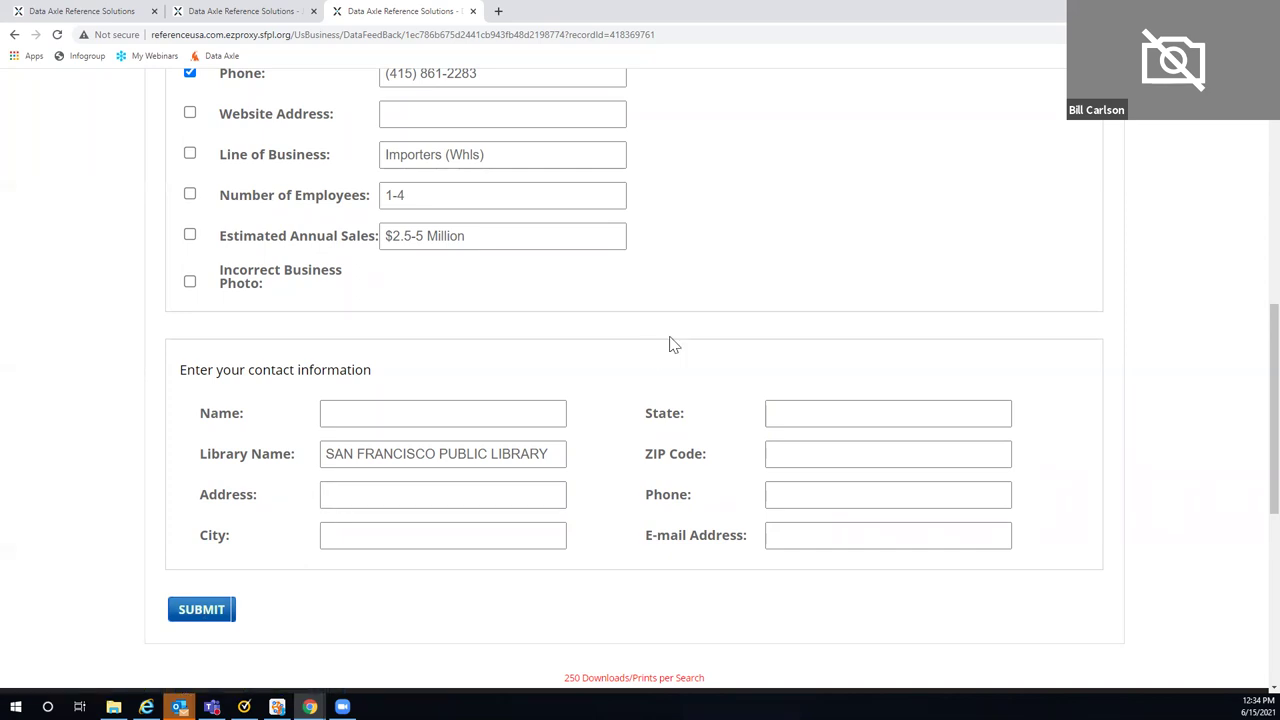
scroll(671, 343, "up", 15)
left_click(909, 232)
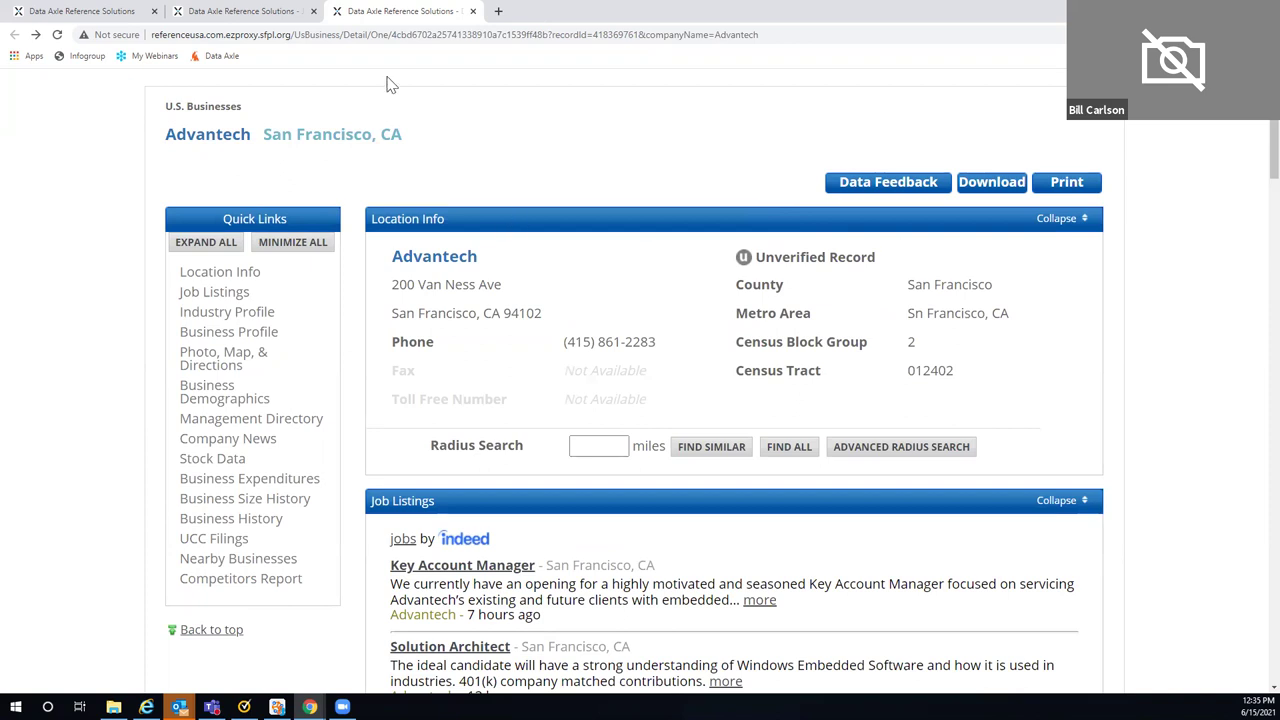
left_click(474, 12)
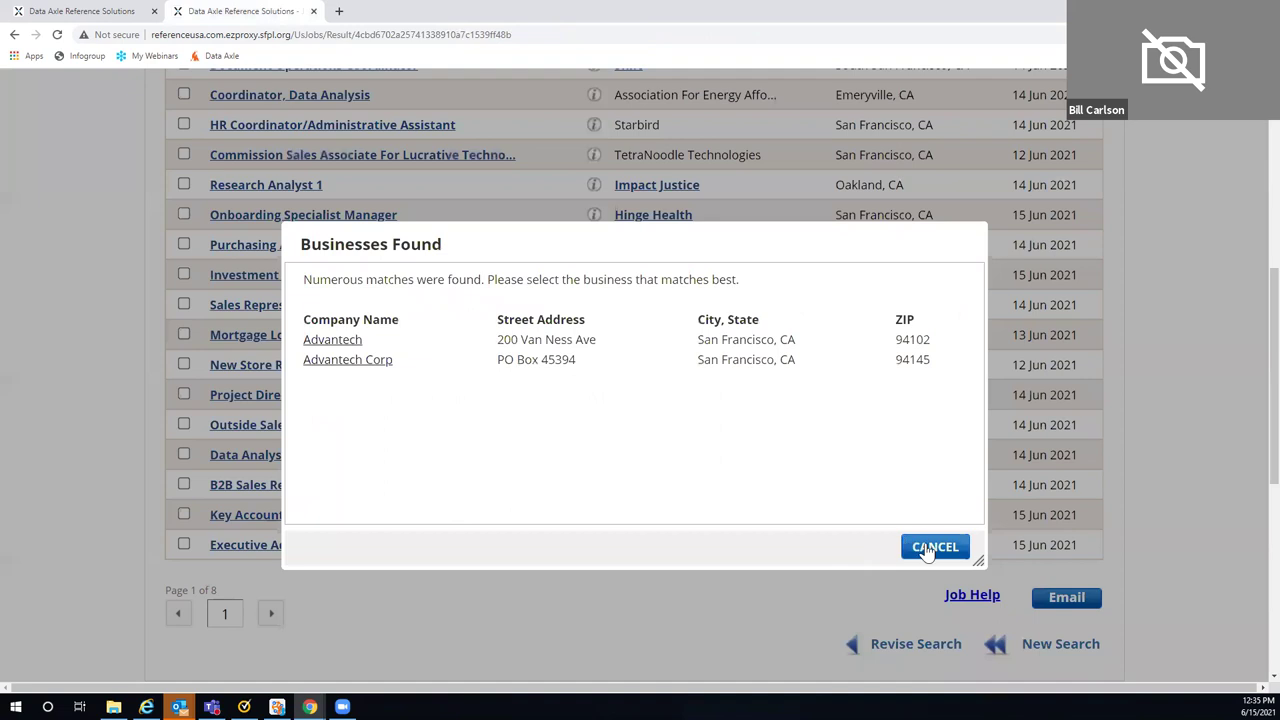
left_click(927, 552)
Select the Legal Assistant/Trial Assistant, Document Operations Coordinator, Research Analyst 1, Onboarding Specialist Manager, Purchasing Assistant and Mortgage Loan Originator jobs.
scroll(369, 433, "up", 1)
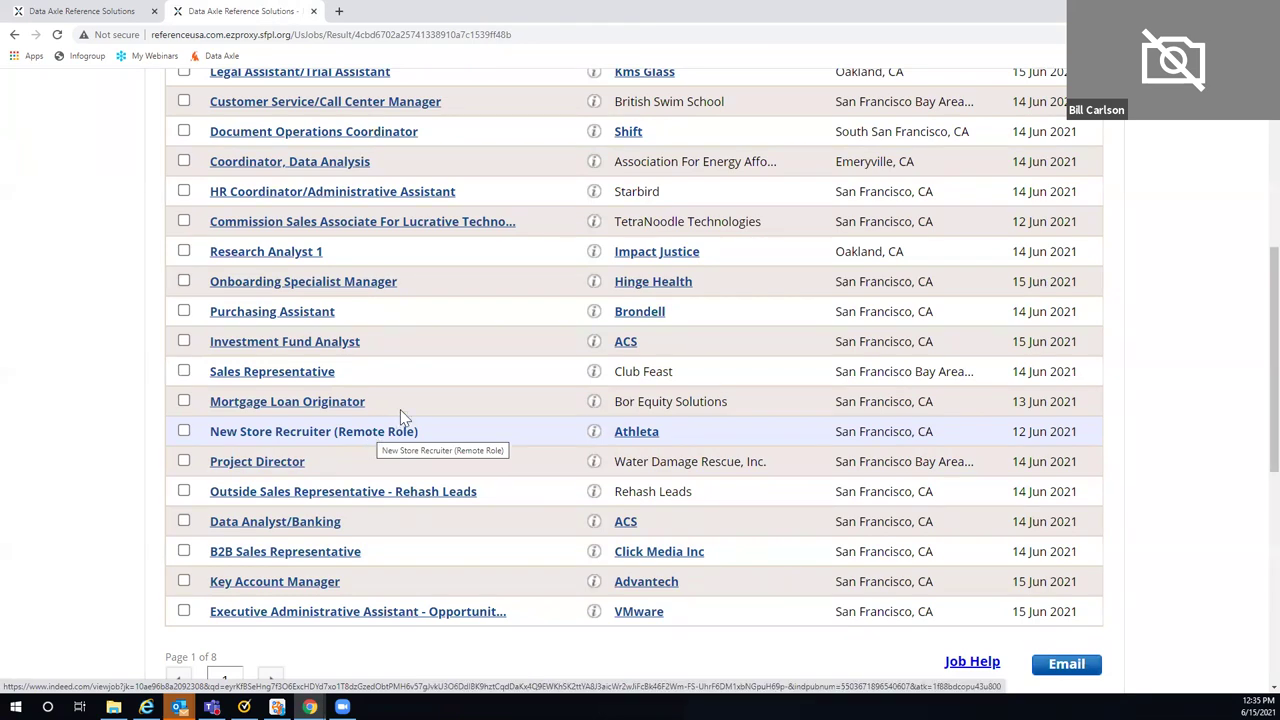
scroll(400, 409, "up", 5)
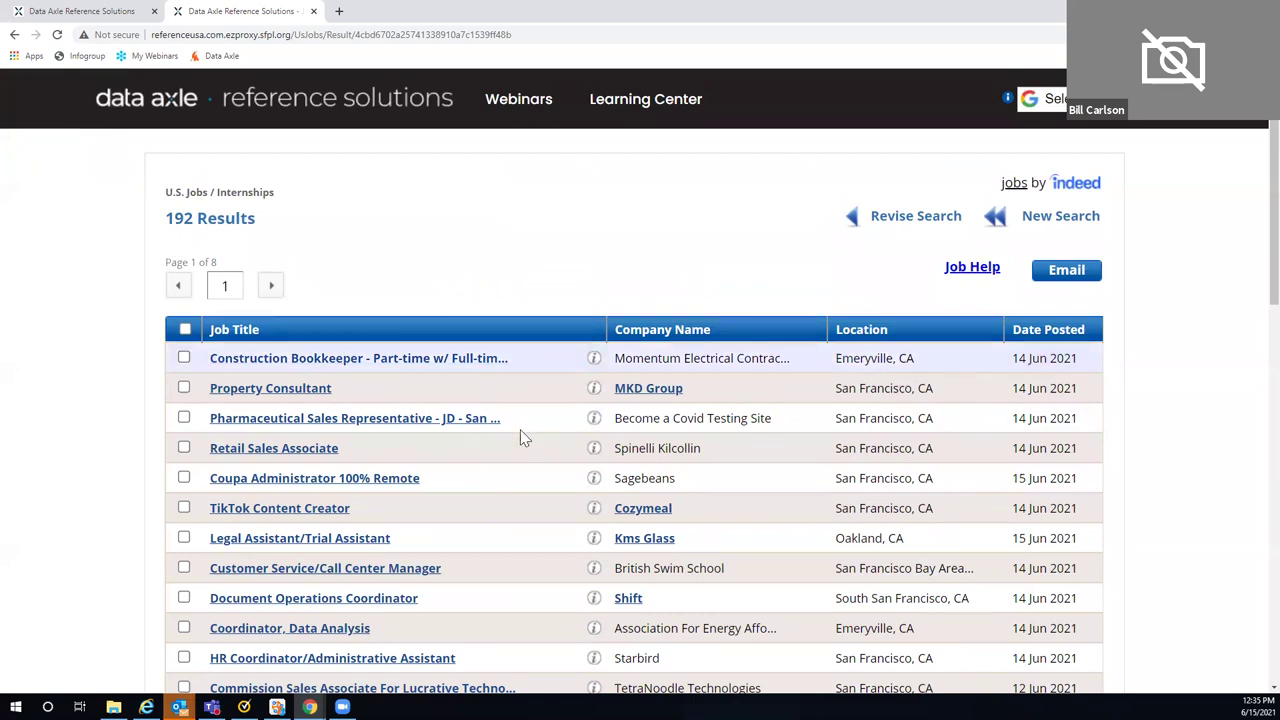
scroll(188, 412, "down", 1)
left_click(184, 405)
scroll(500, 443, "down", 1)
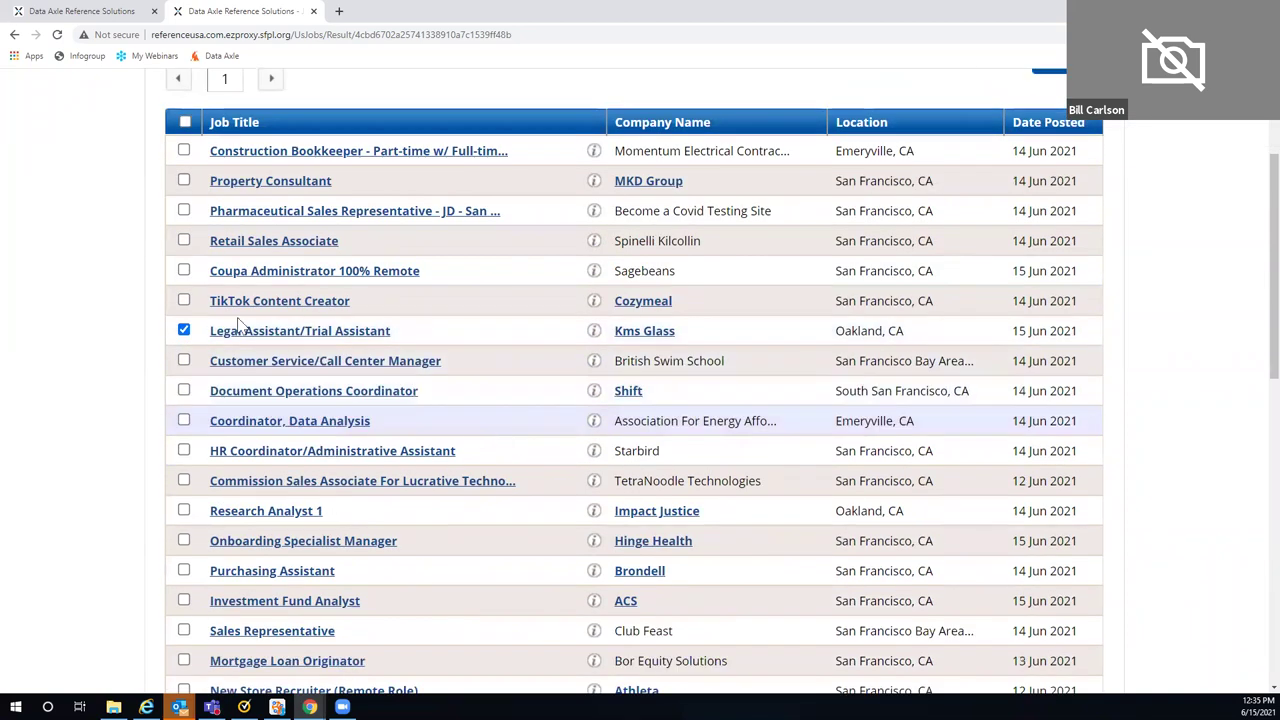
left_click(184, 331)
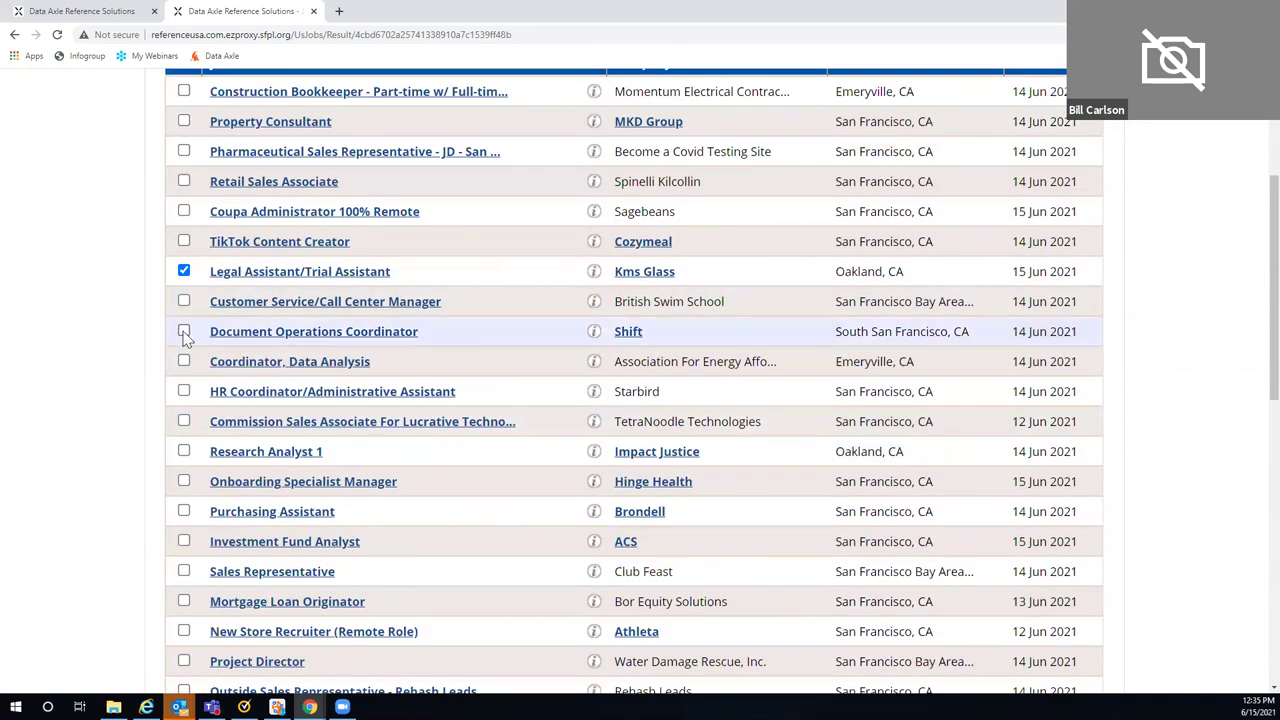
left_click(184, 451)
left_click(184, 481)
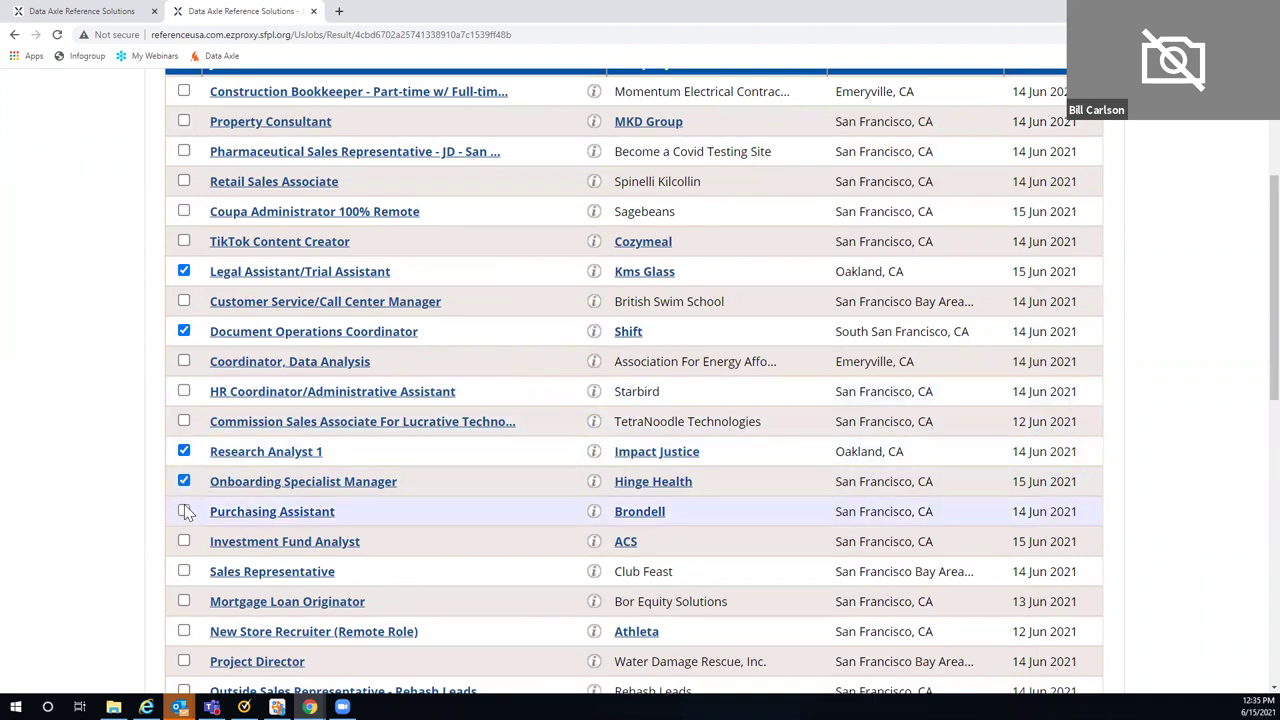
left_click(184, 511)
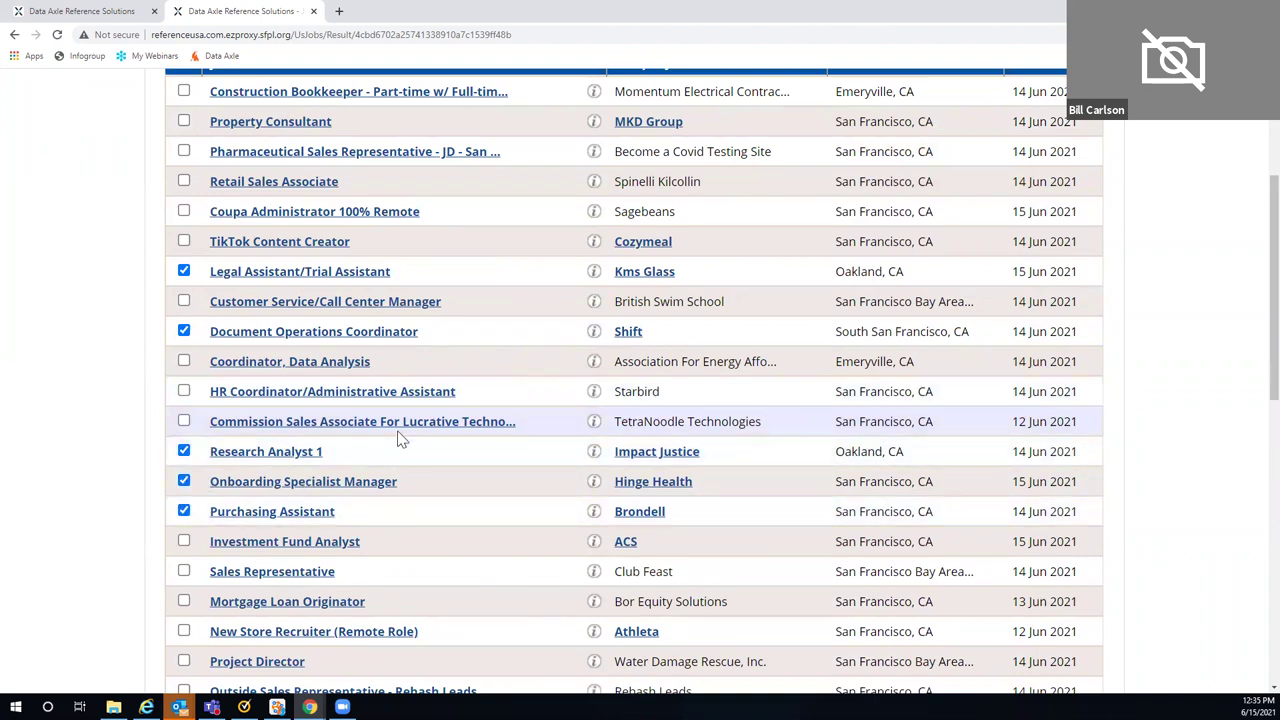
scroll(398, 438, "down", 2)
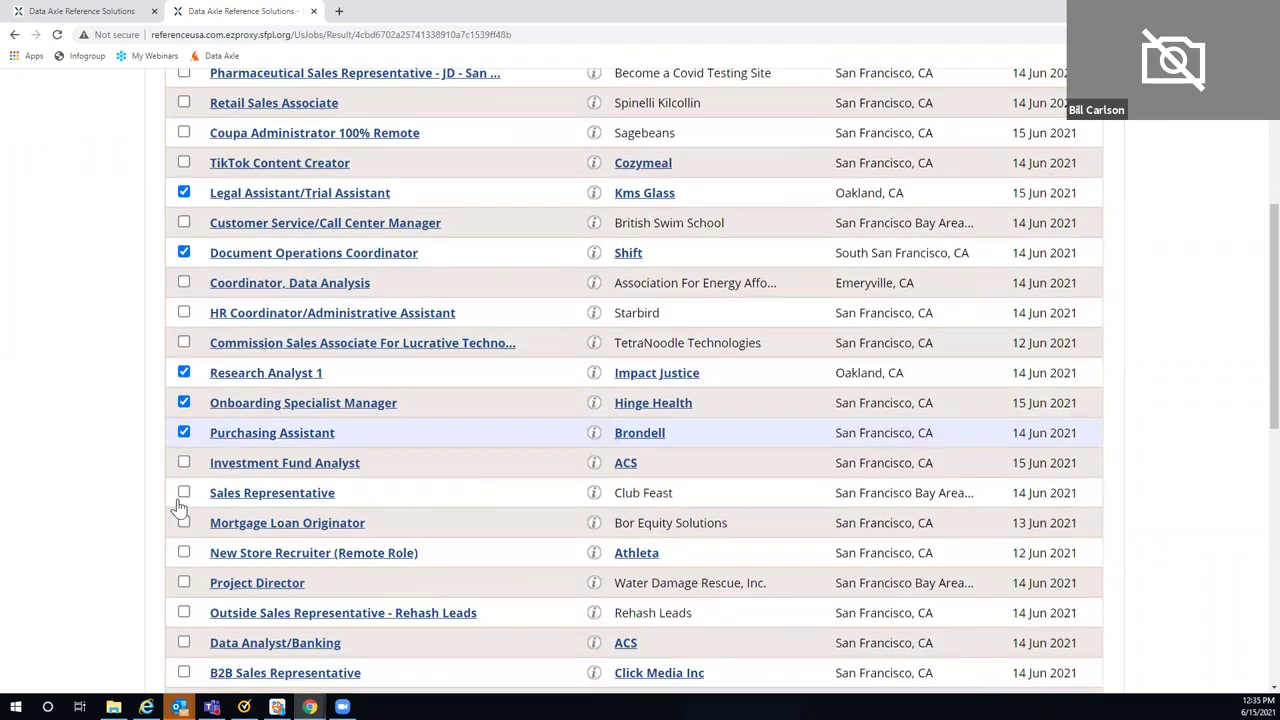
left_click(185, 470)
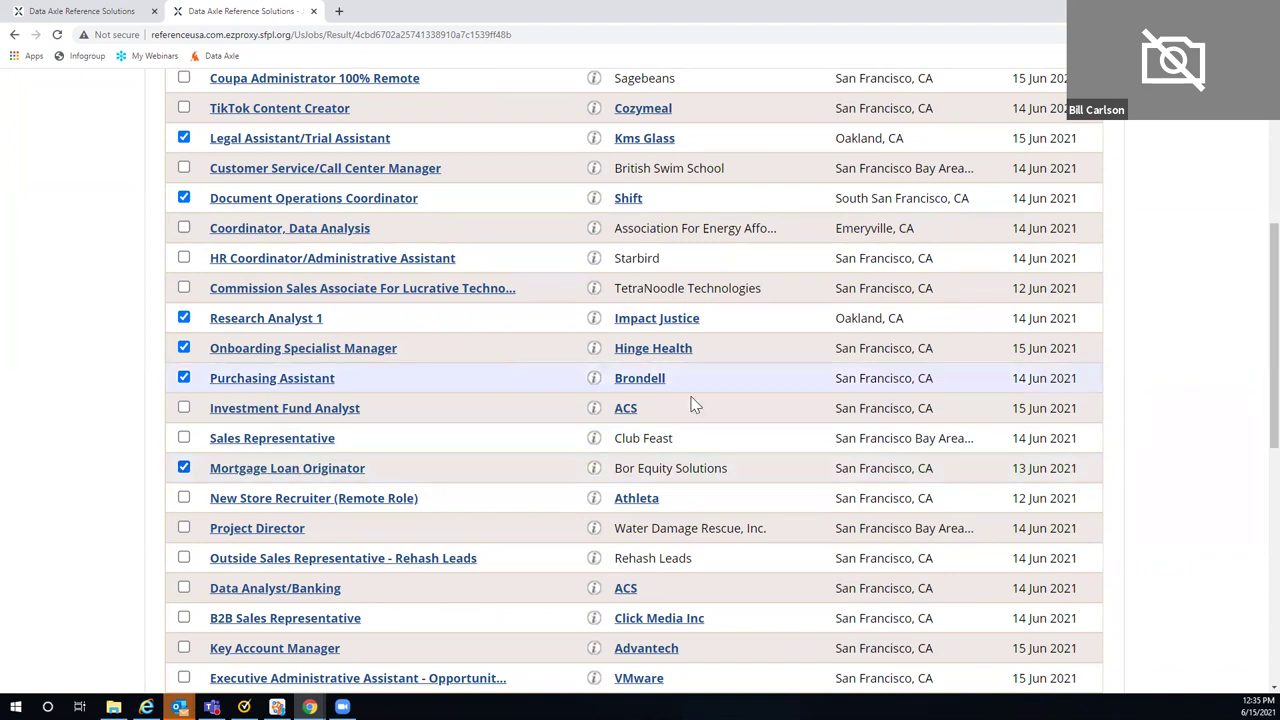
Start emailing the selected job records and add the recipient's e-mail address to the recipient list.
scroll(1032, 362, "down", 3)
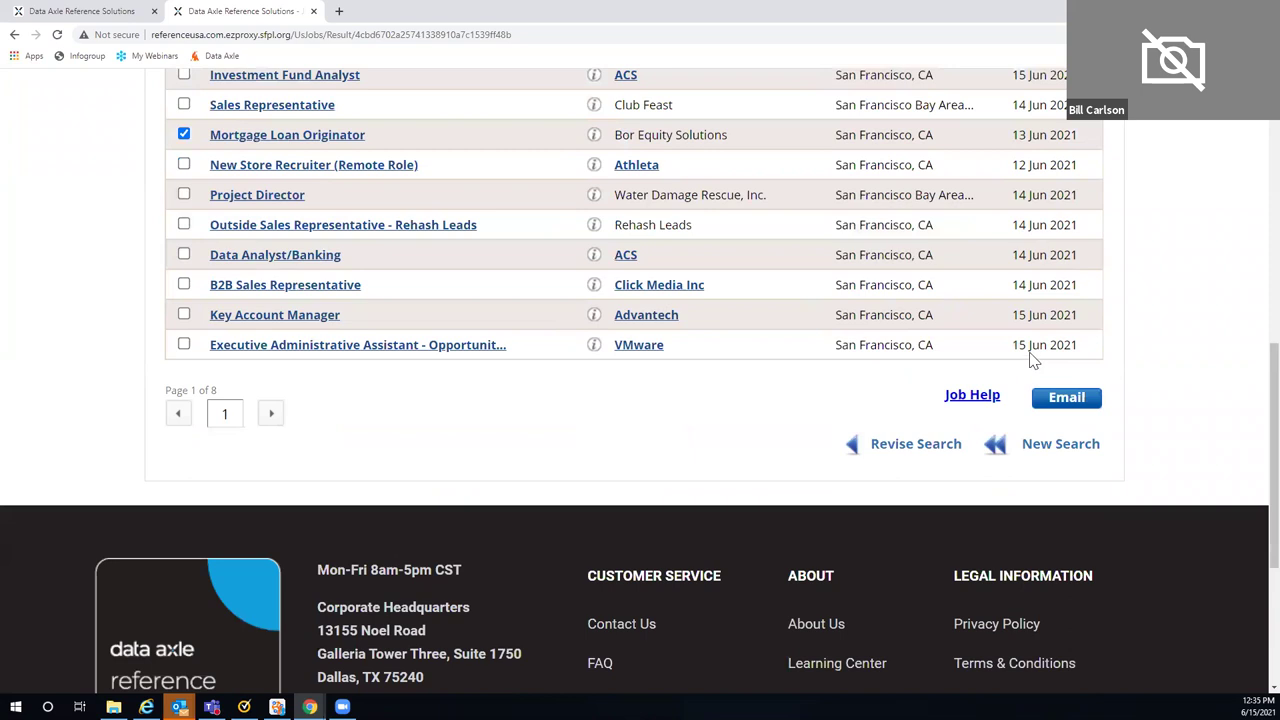
left_click(1064, 403)
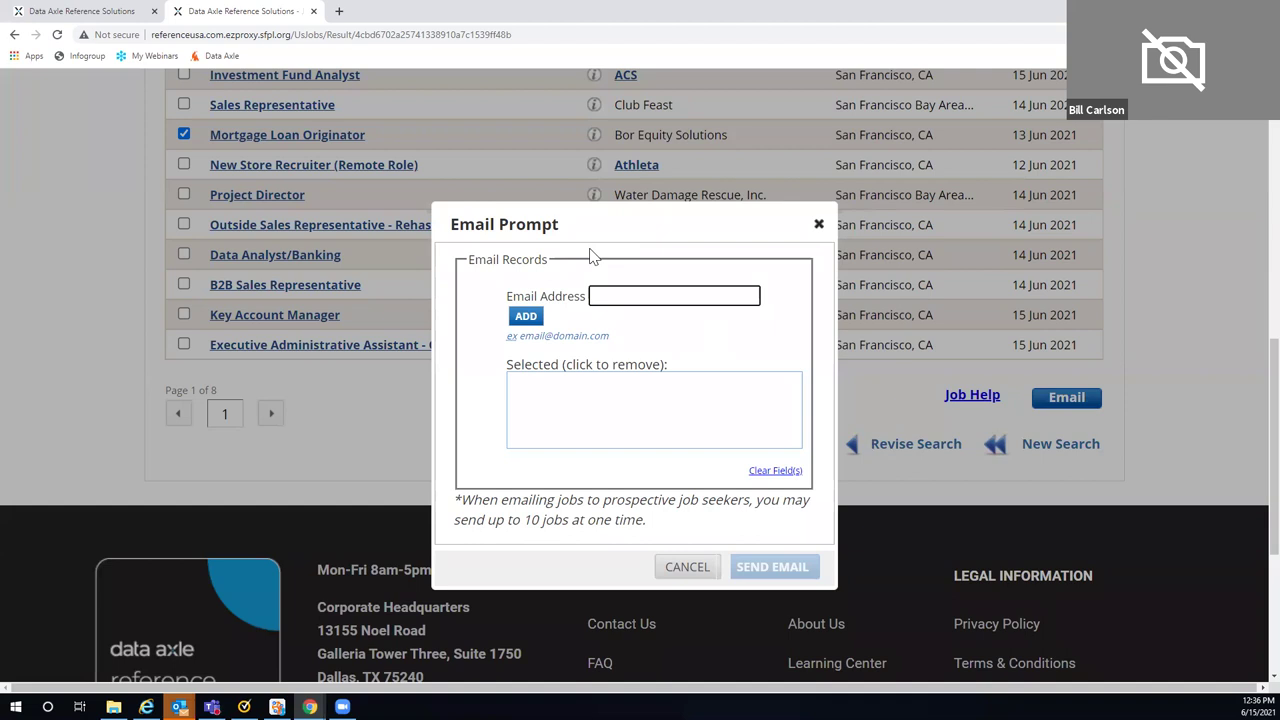
type("Bil")
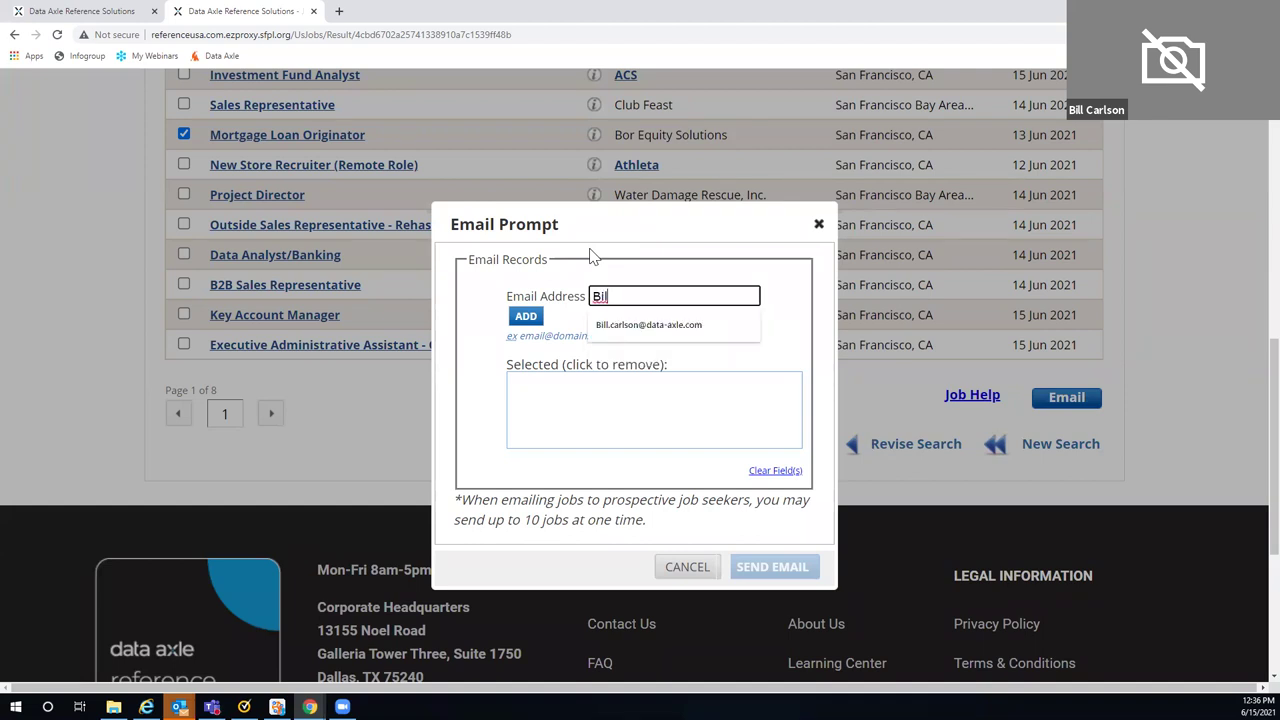
left_click(617, 320)
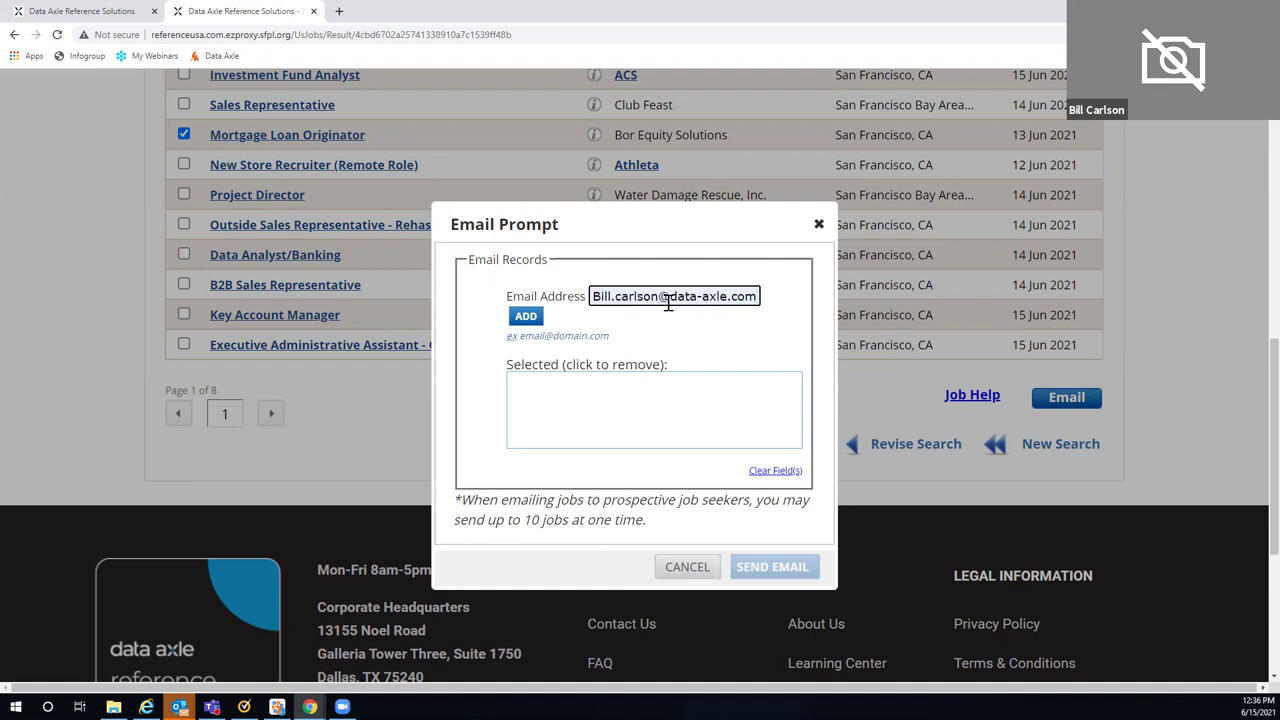
left_click(525, 318)
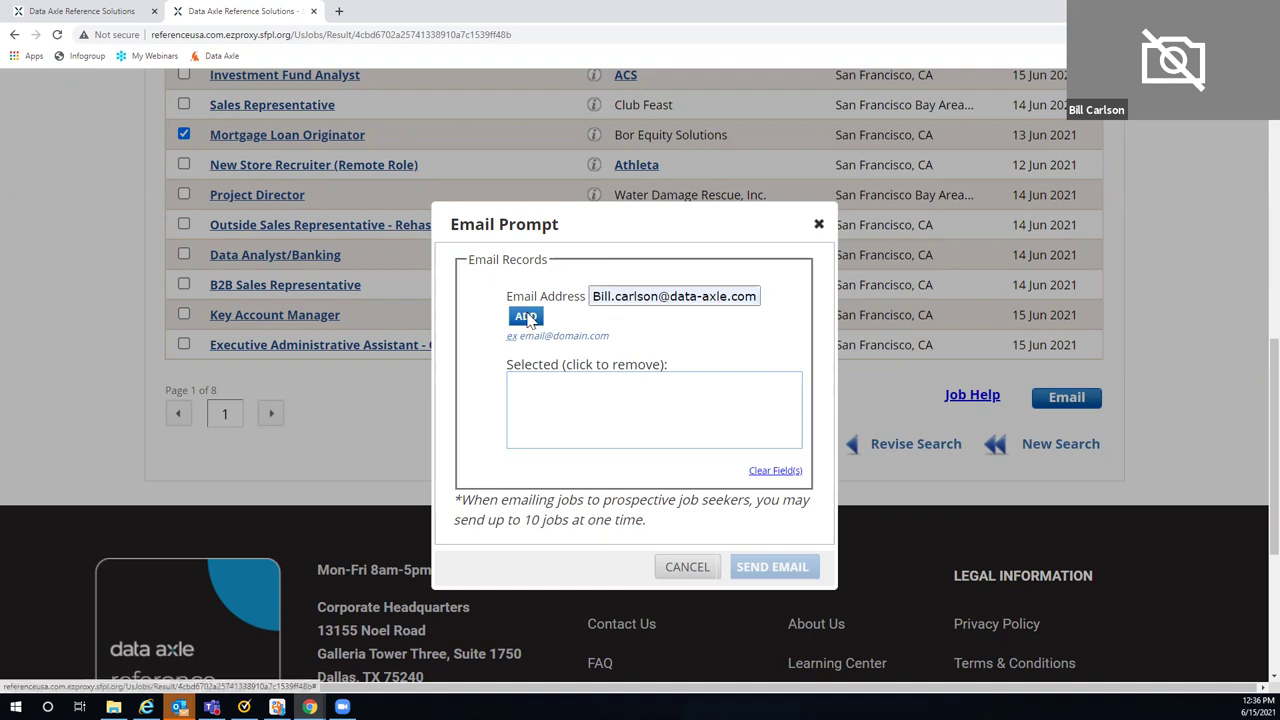
Send the email with the selected job records and dismiss the notification.
scroll(1121, 349, "down", 3)
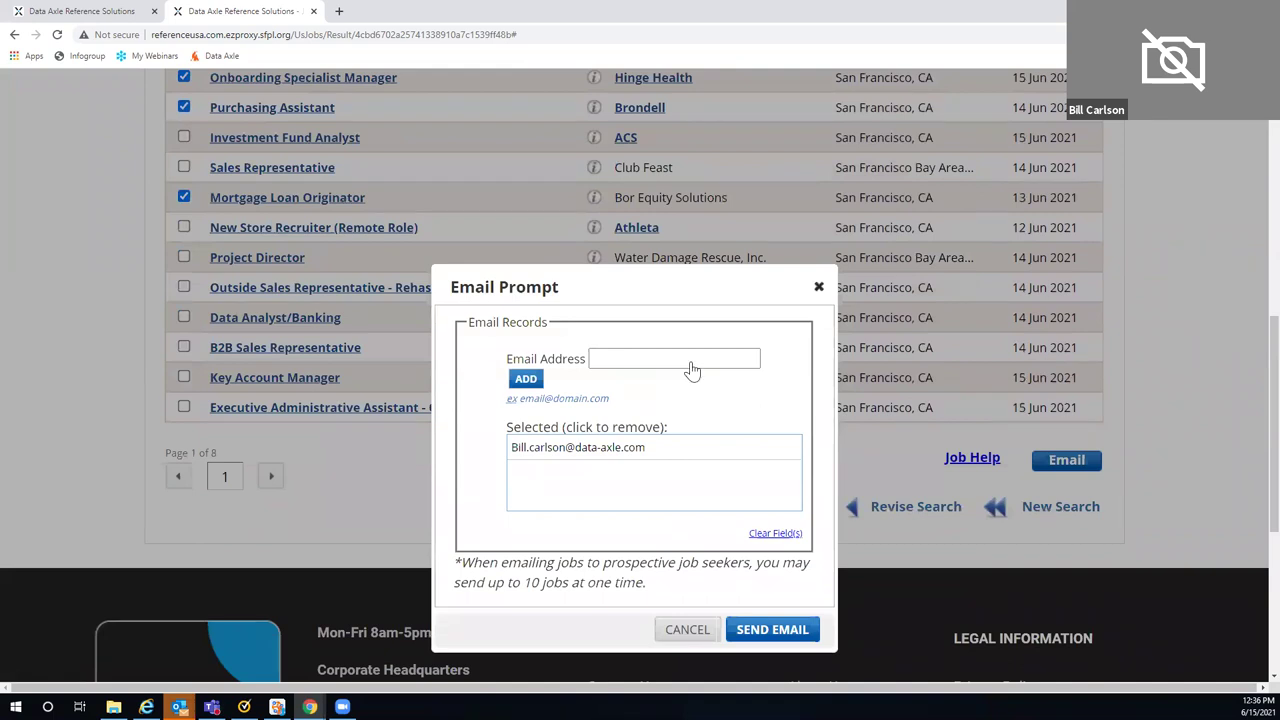
scroll(767, 508, "down", 1)
left_click(765, 494)
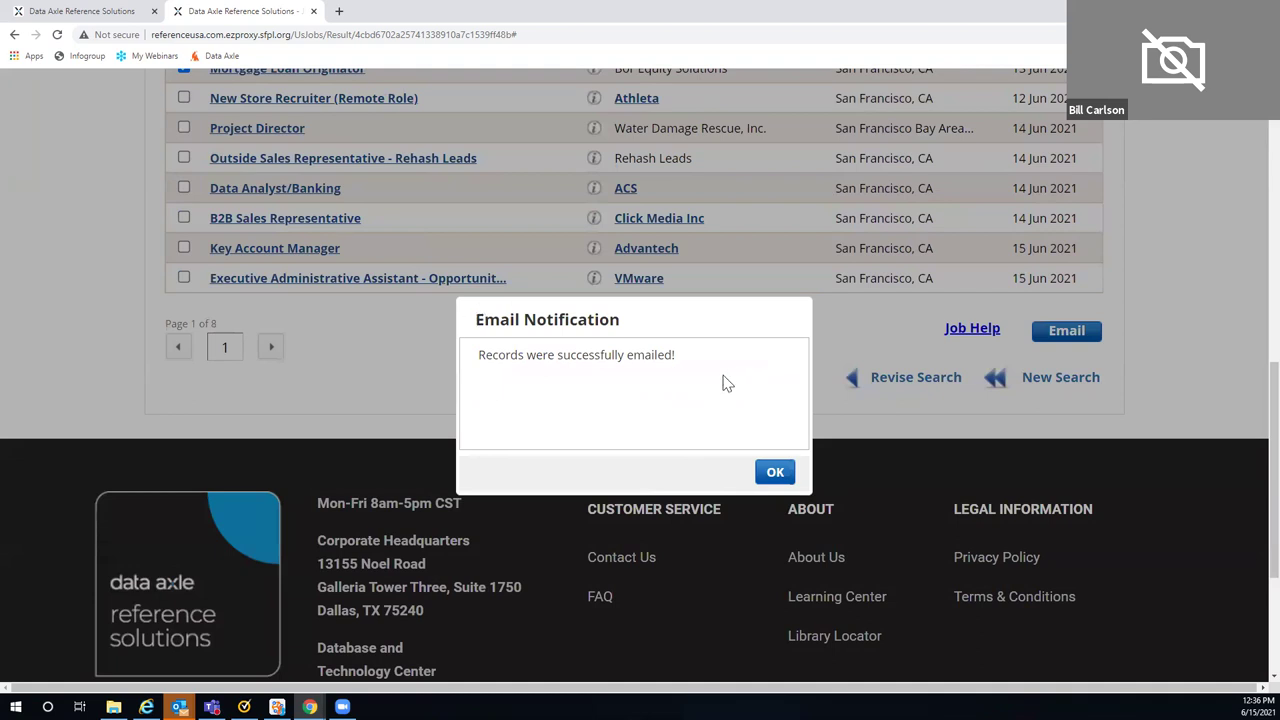
left_click(763, 471)
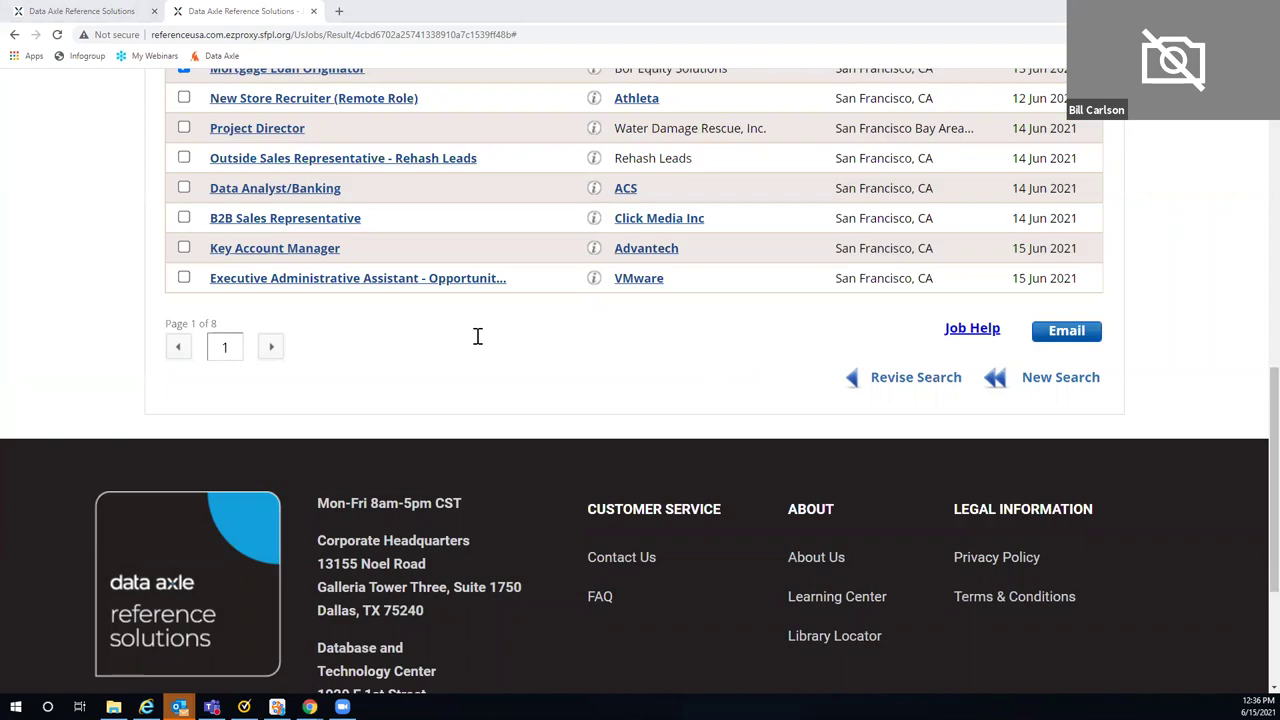
Revise the job search so it covers jobs published within 3 days.
key("alt+Tab")
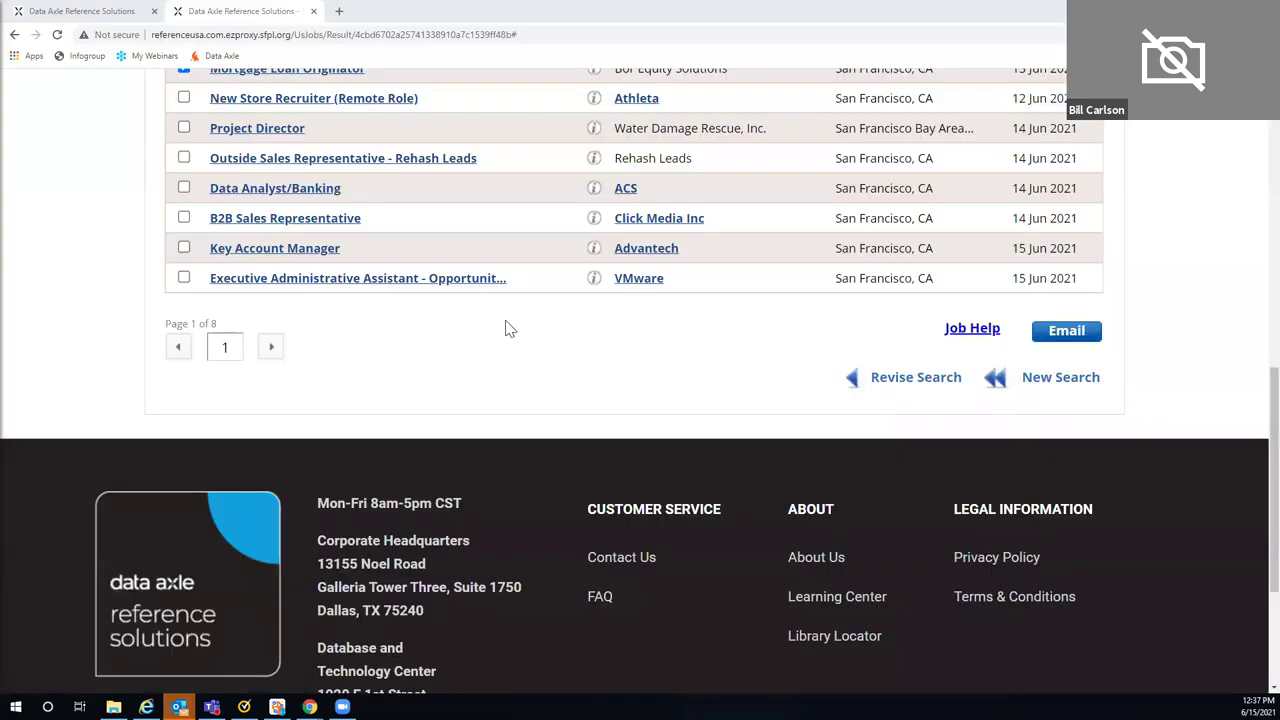
scroll(506, 332, "up", 8)
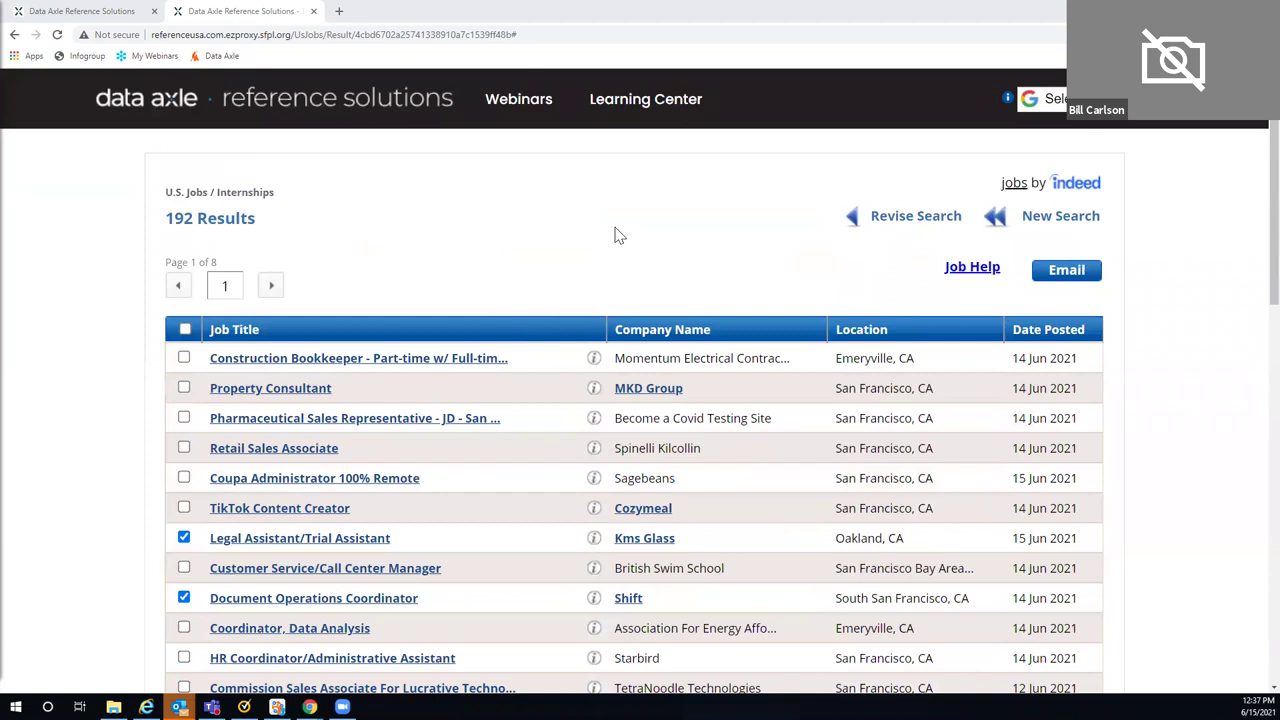
left_click(900, 217)
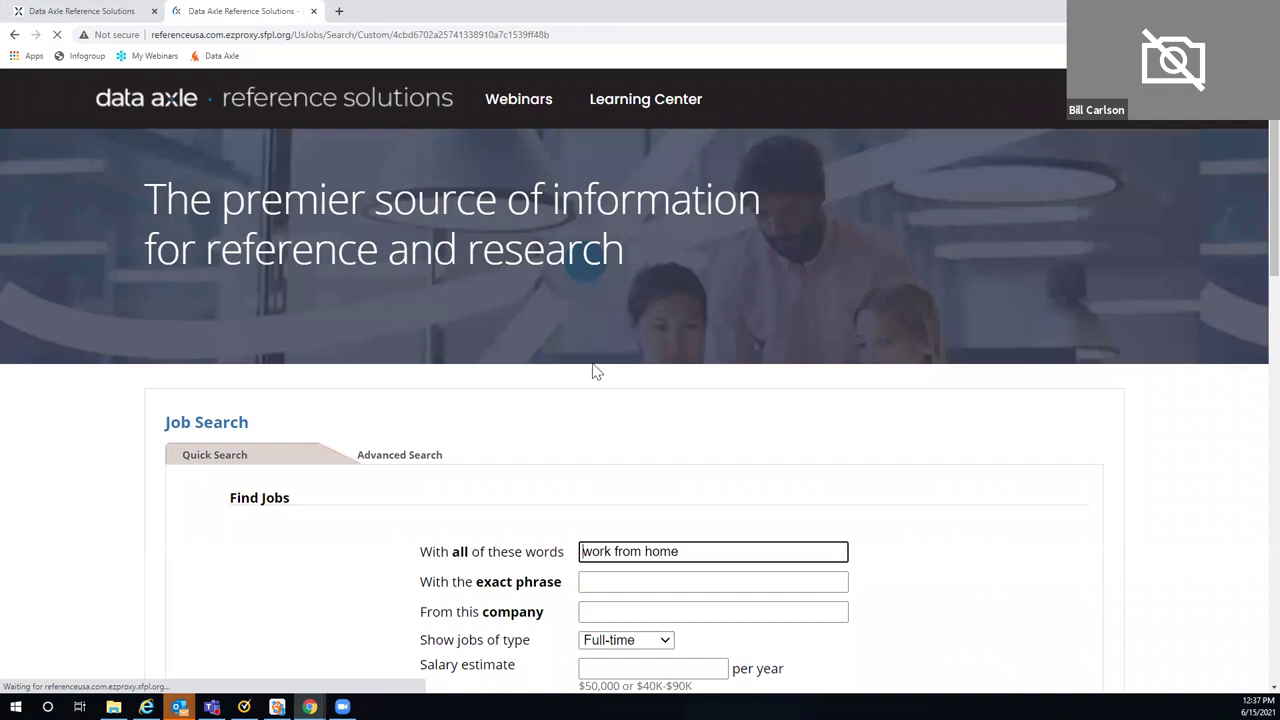
scroll(594, 366, "down", 3)
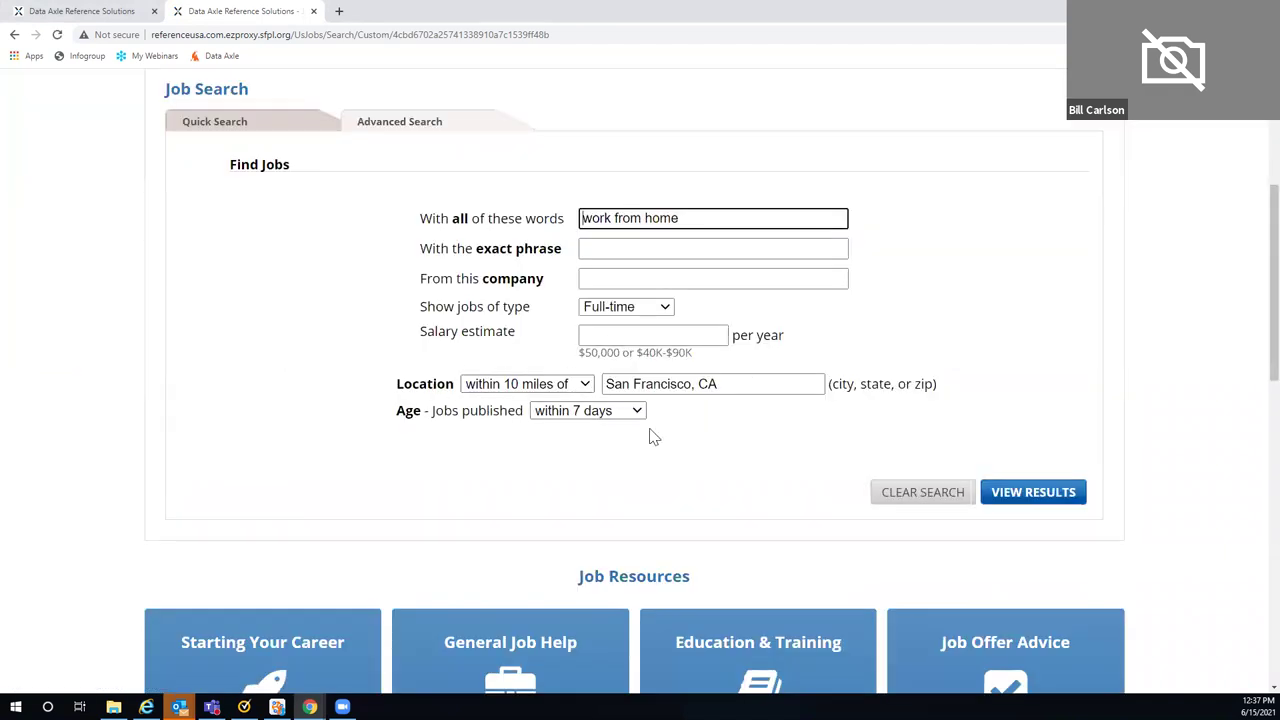
left_click(594, 488)
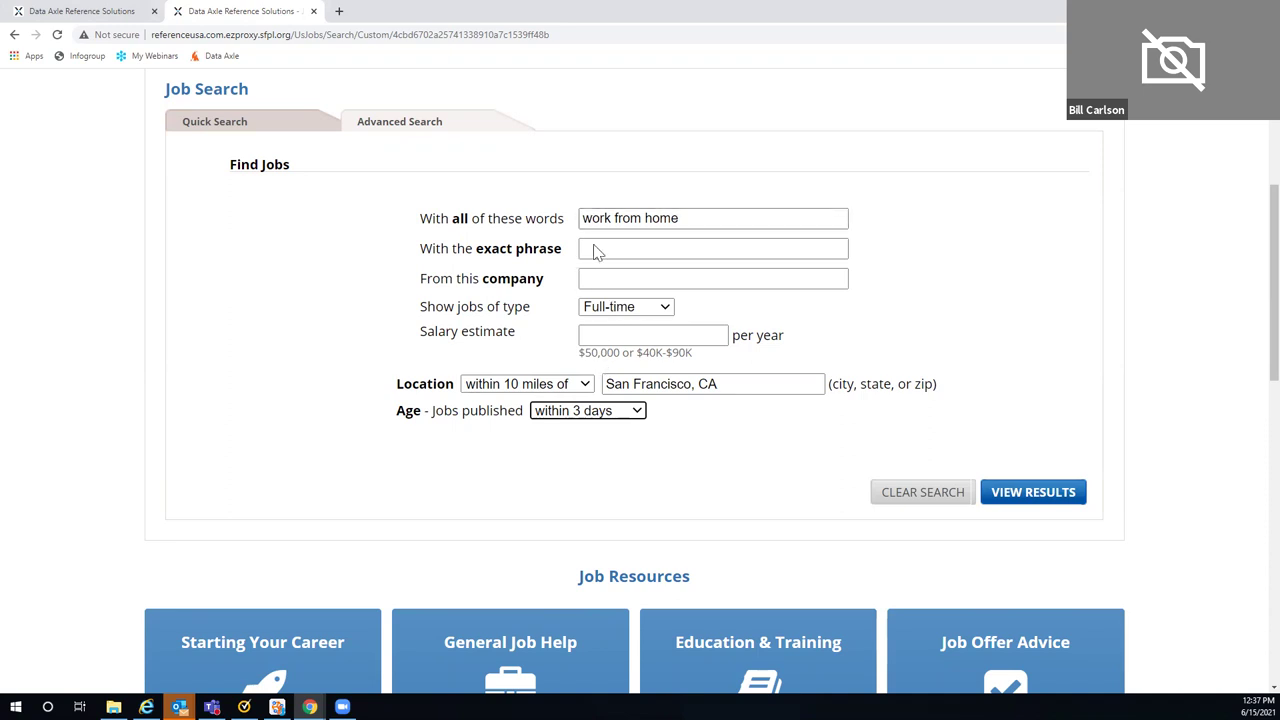
Return to the database home page and open the advanced search of the U.S. Businesses database.
scroll(477, 228, "up", 3)
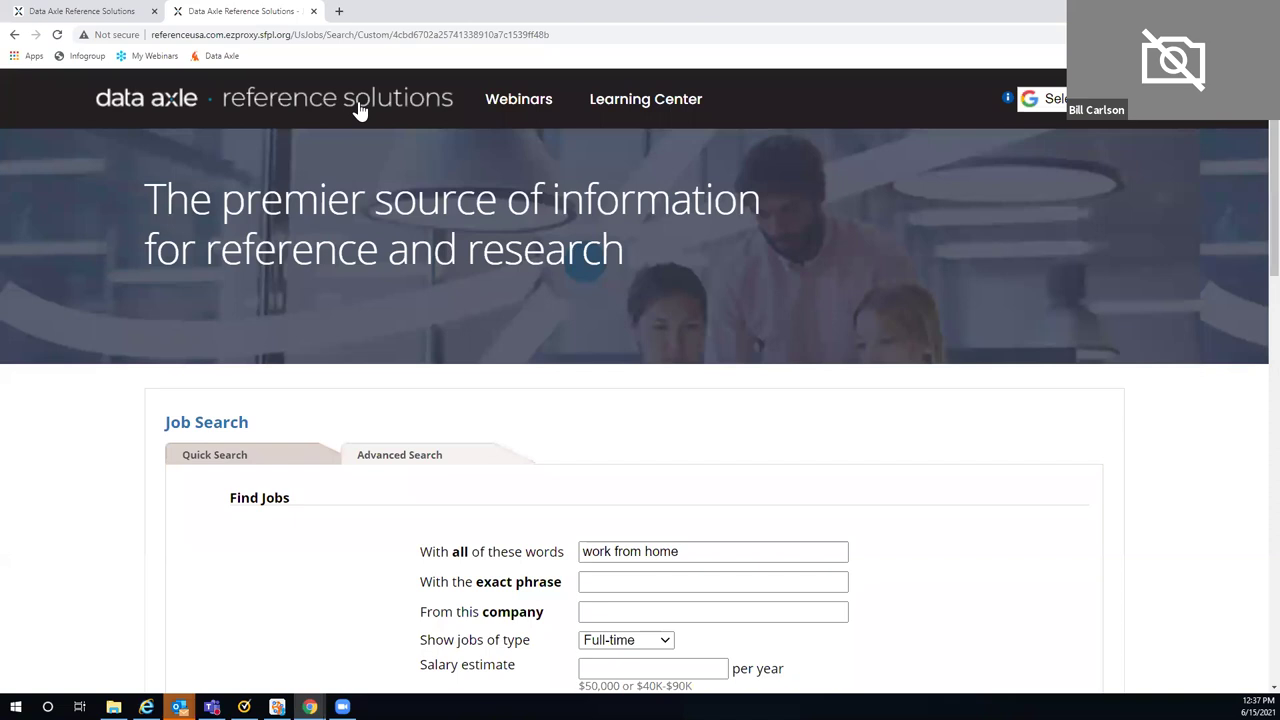
left_click(360, 110)
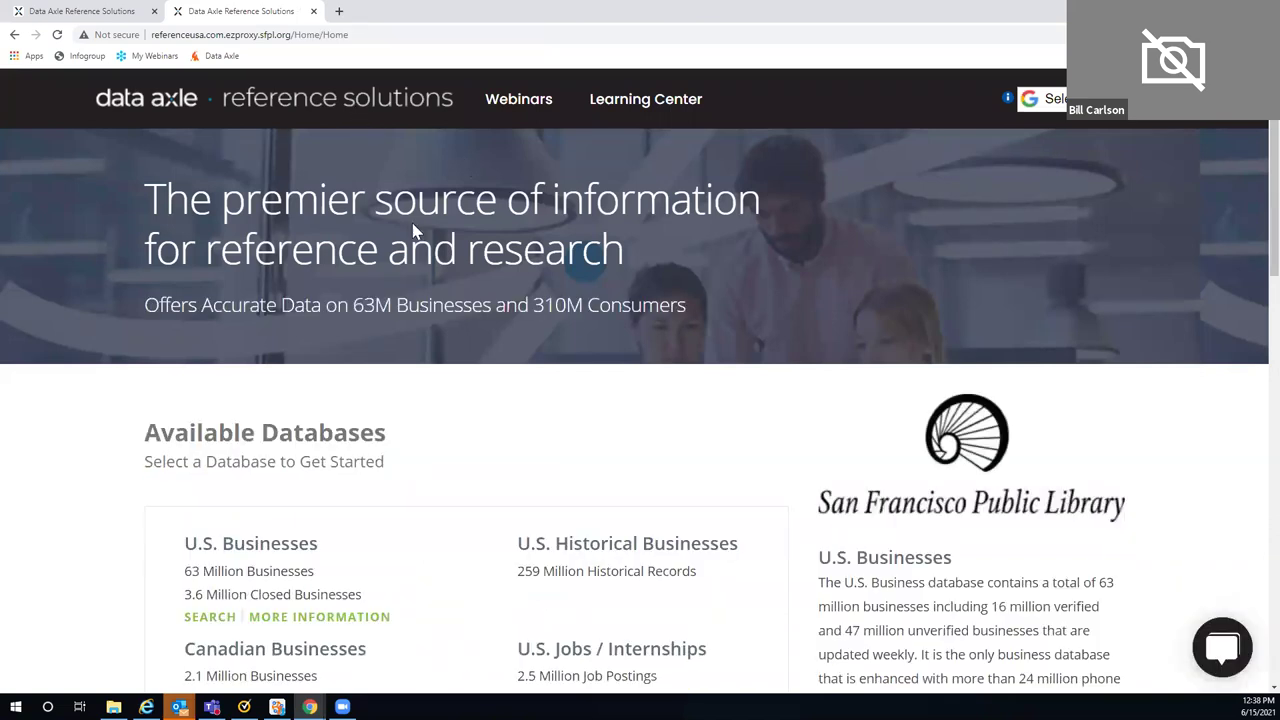
scroll(254, 222, "down", 3)
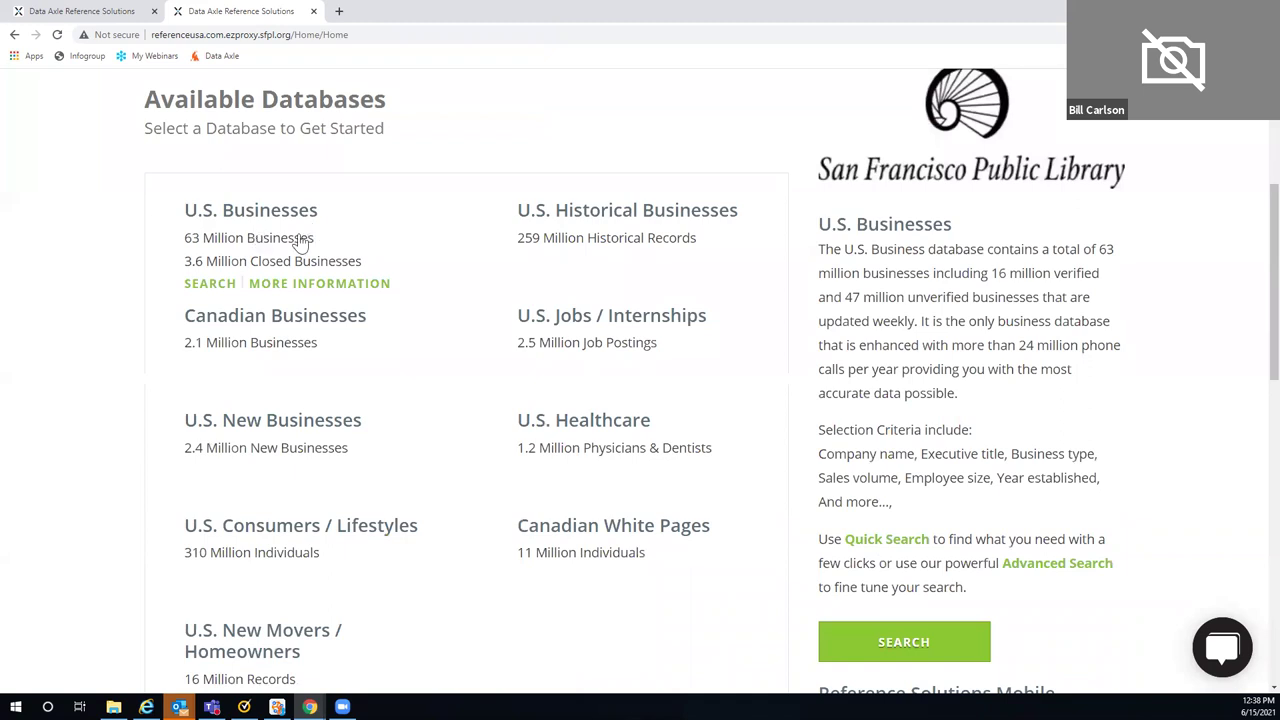
left_click(209, 286)
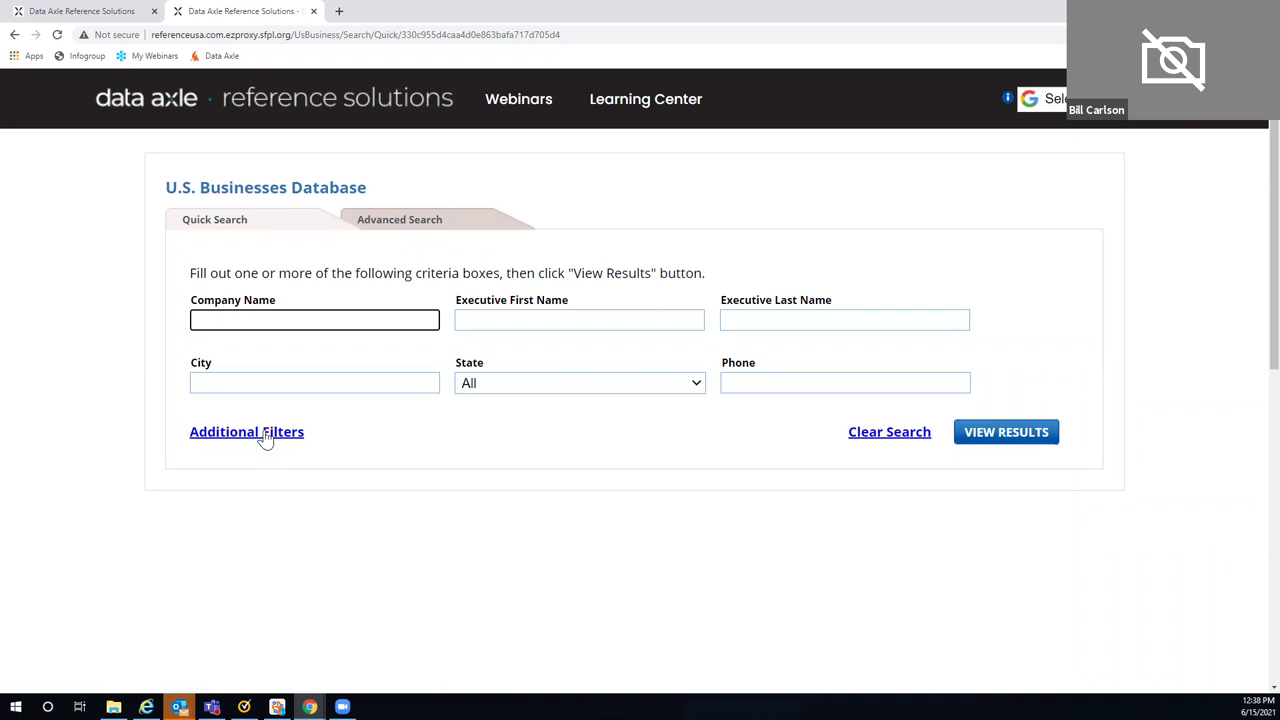
left_click(381, 229)
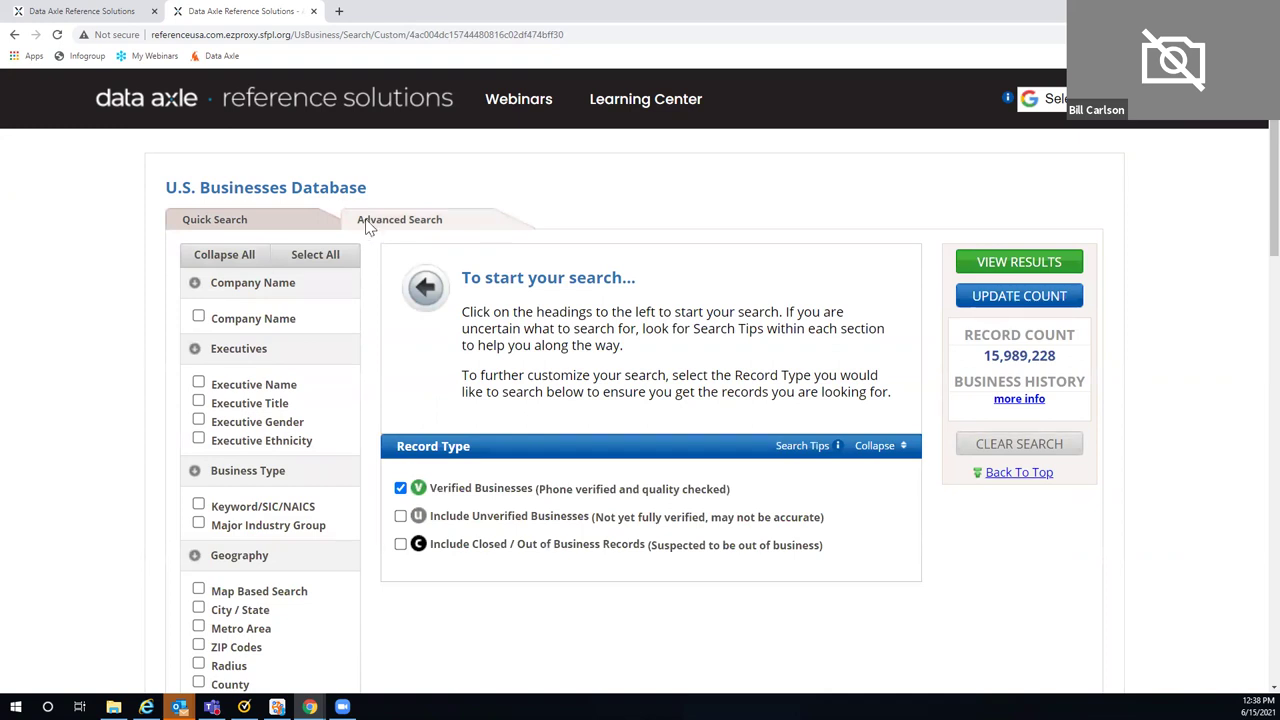
Look through the available advanced search criteria, from Company Name down to Exclusions.
scroll(370, 228, "down", 2)
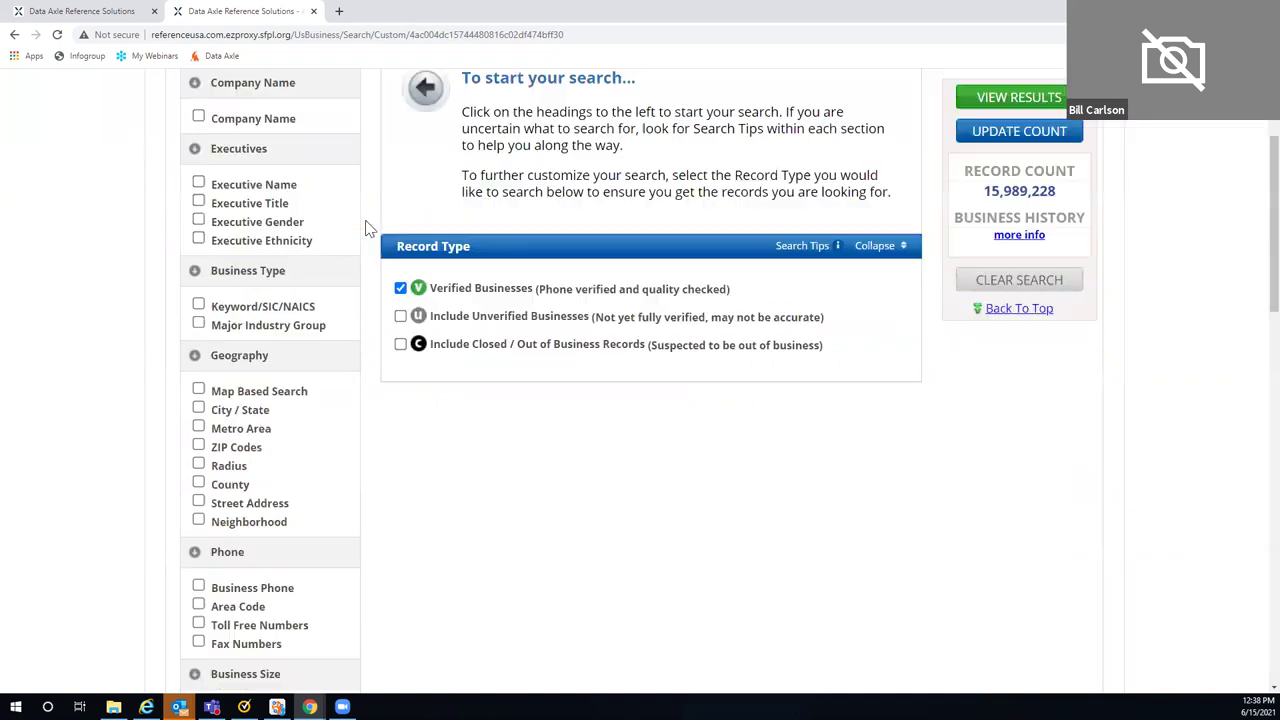
scroll(370, 228, "down", 3)
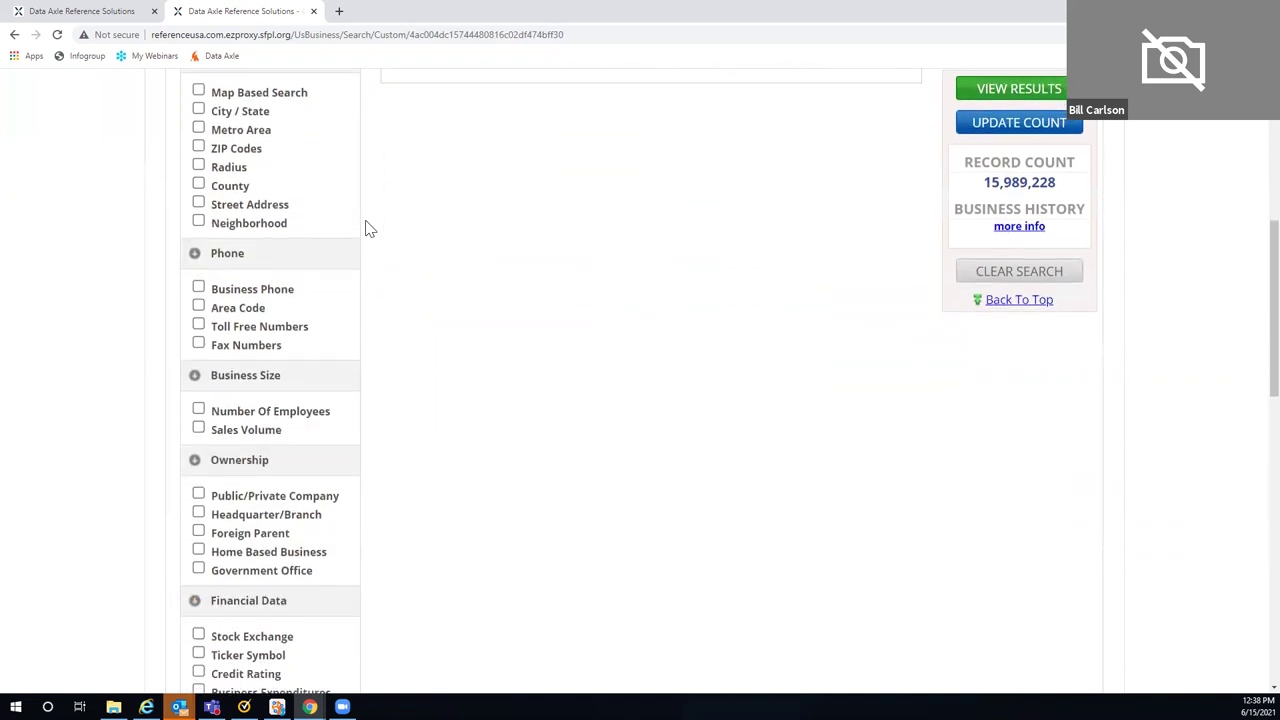
scroll(370, 228, "down", 4)
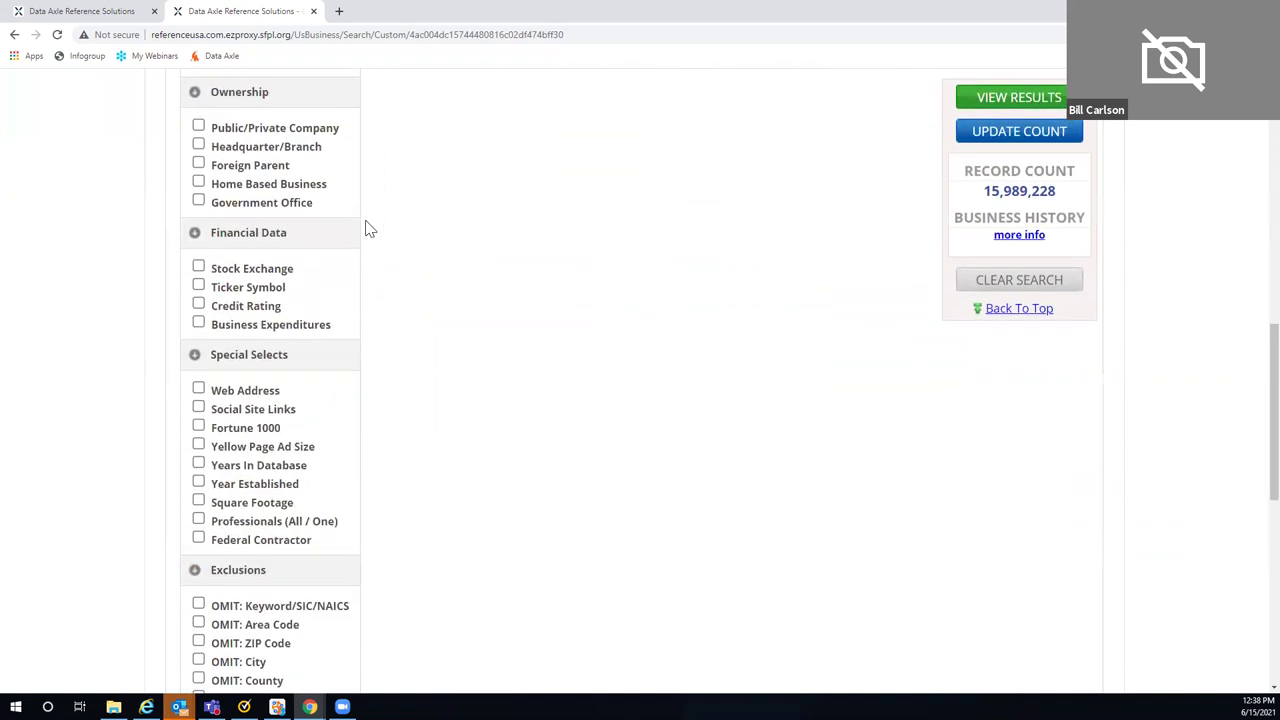
scroll(233, 426, "down", 2)
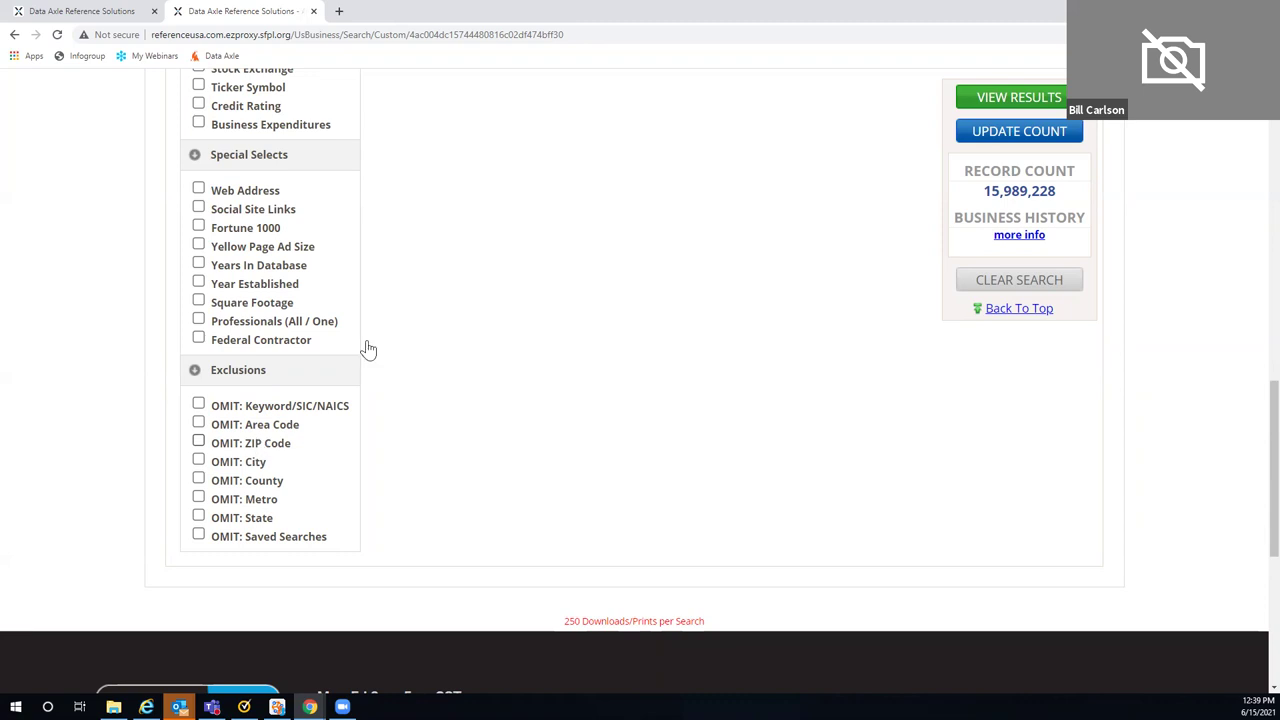
scroll(370, 333, "up", 7)
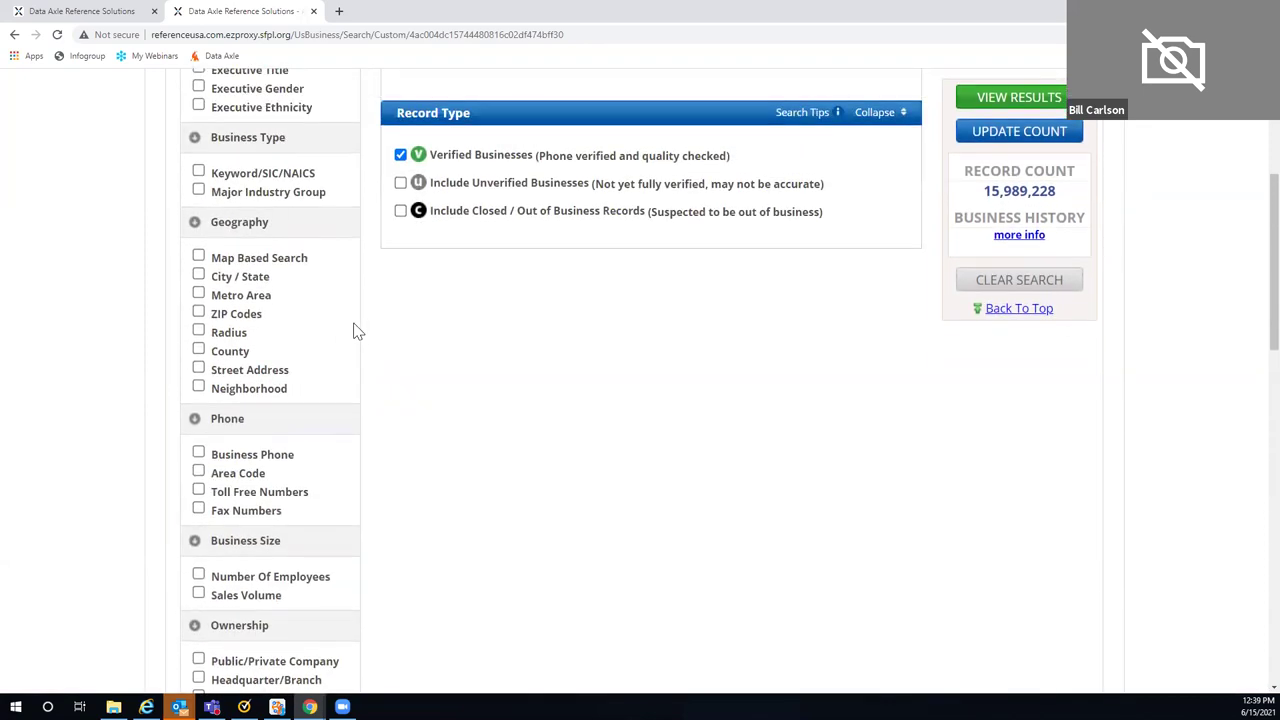
scroll(358, 332, "up", 1)
scroll(268, 252, "up", 1)
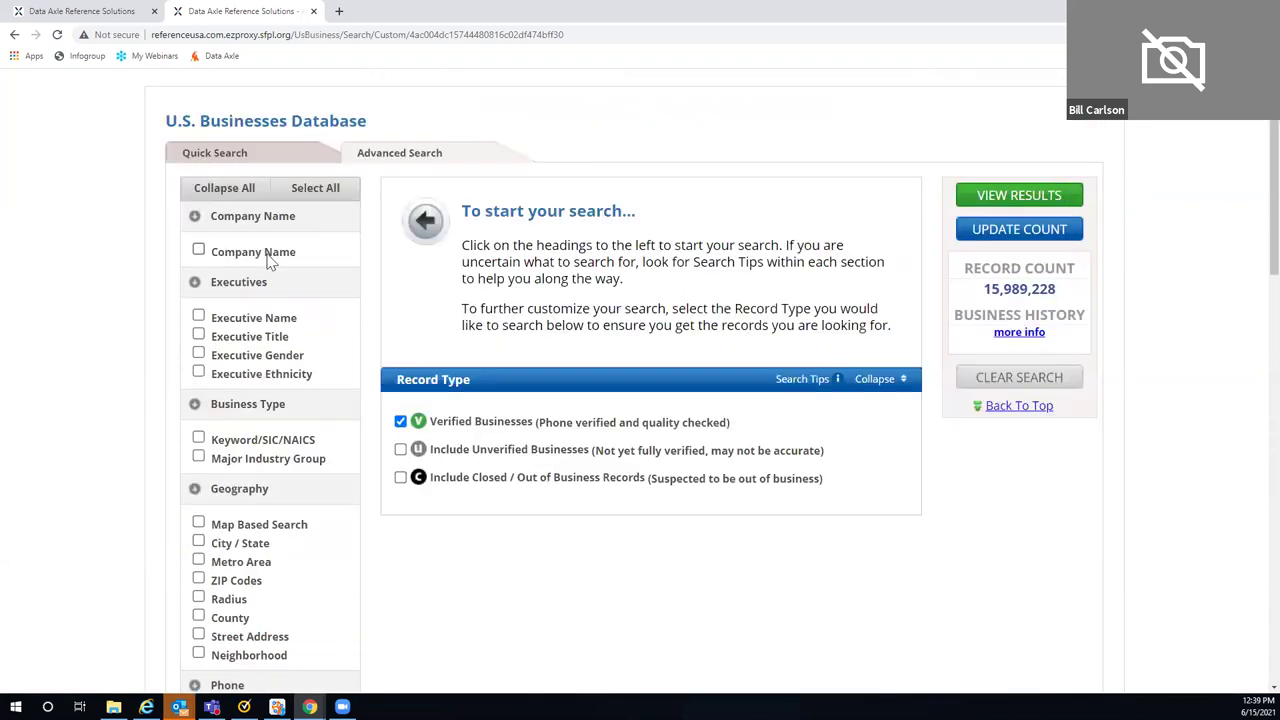
Enable the Company Name criterion and add IBM to the selected companies.
left_click(199, 252)
left_click(399, 405)
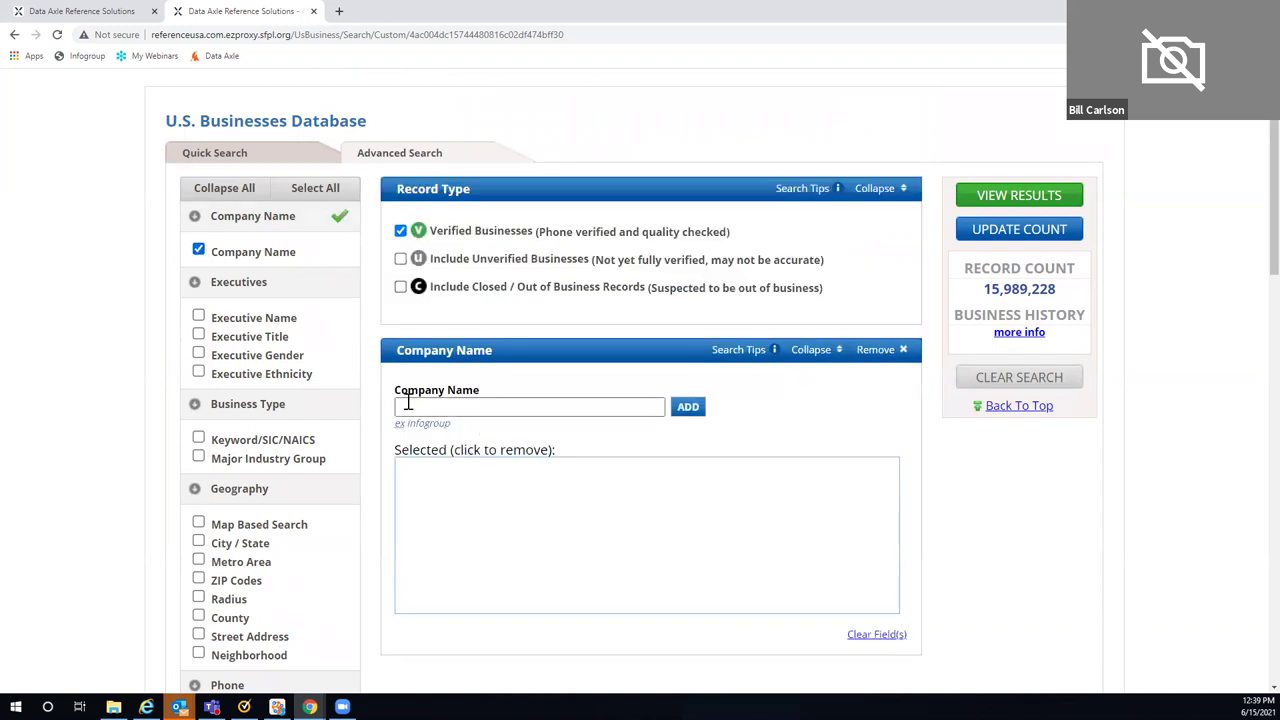
left_click(402, 407)
type("IBM")
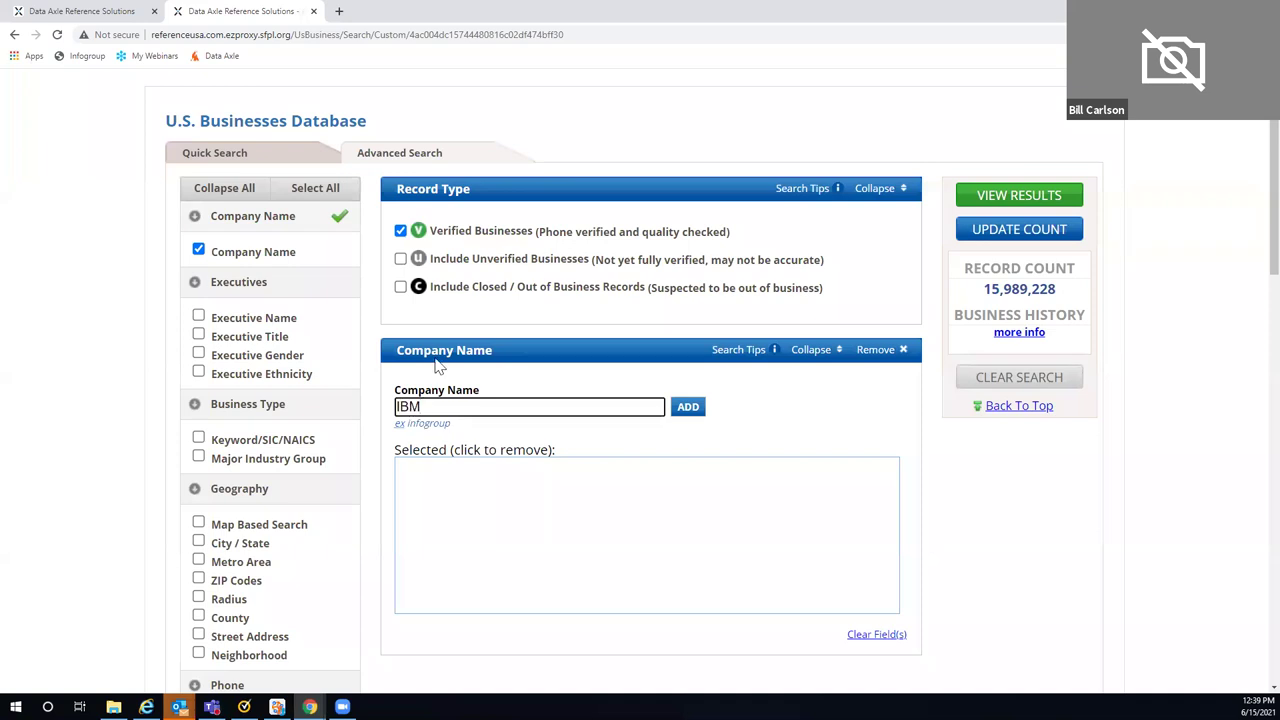
left_click(688, 408)
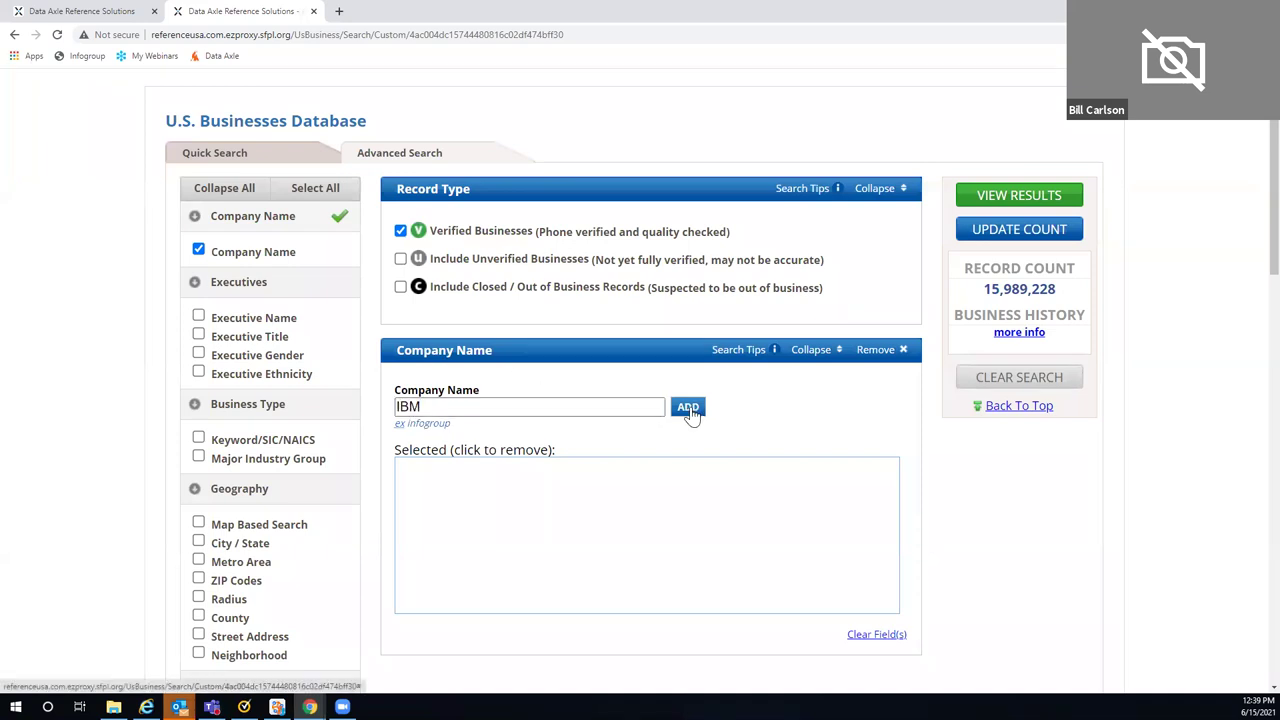
Add Delta and Starbucks to the selected companies and remove the whole Company Name criterion.
left_click(402, 405)
type("Del")
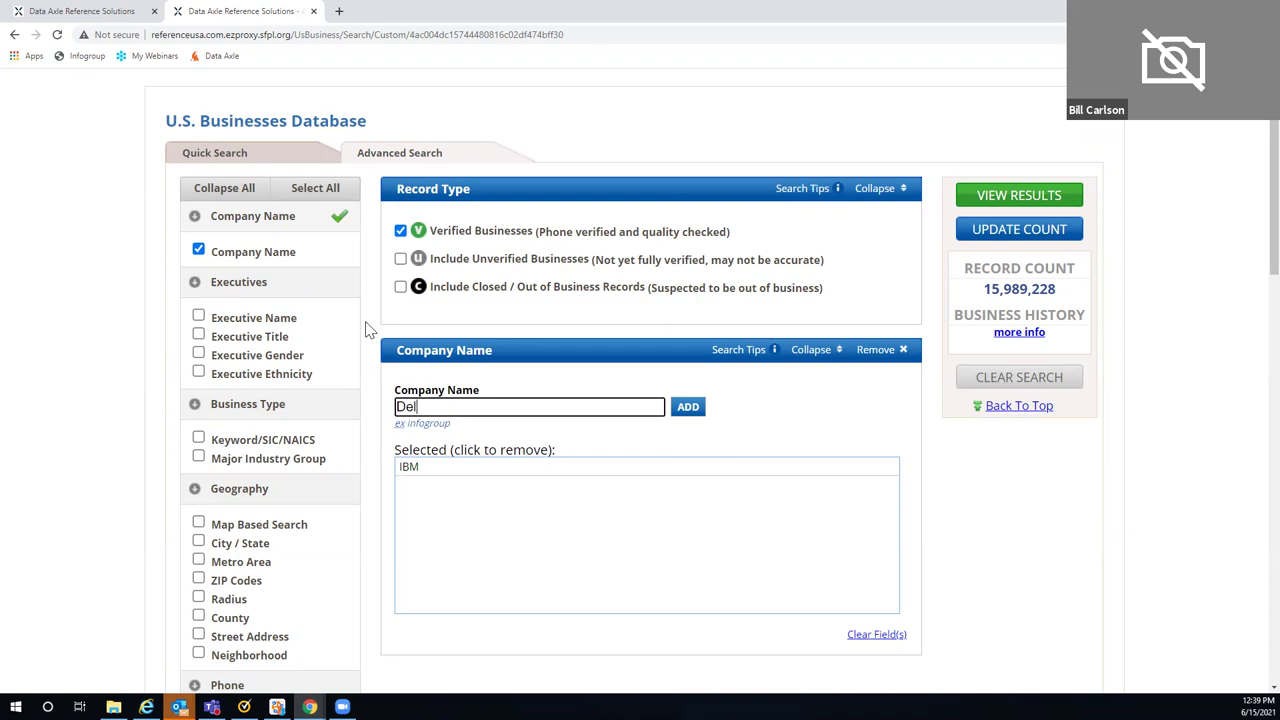
type("ta")
left_click(689, 409)
left_click(408, 406)
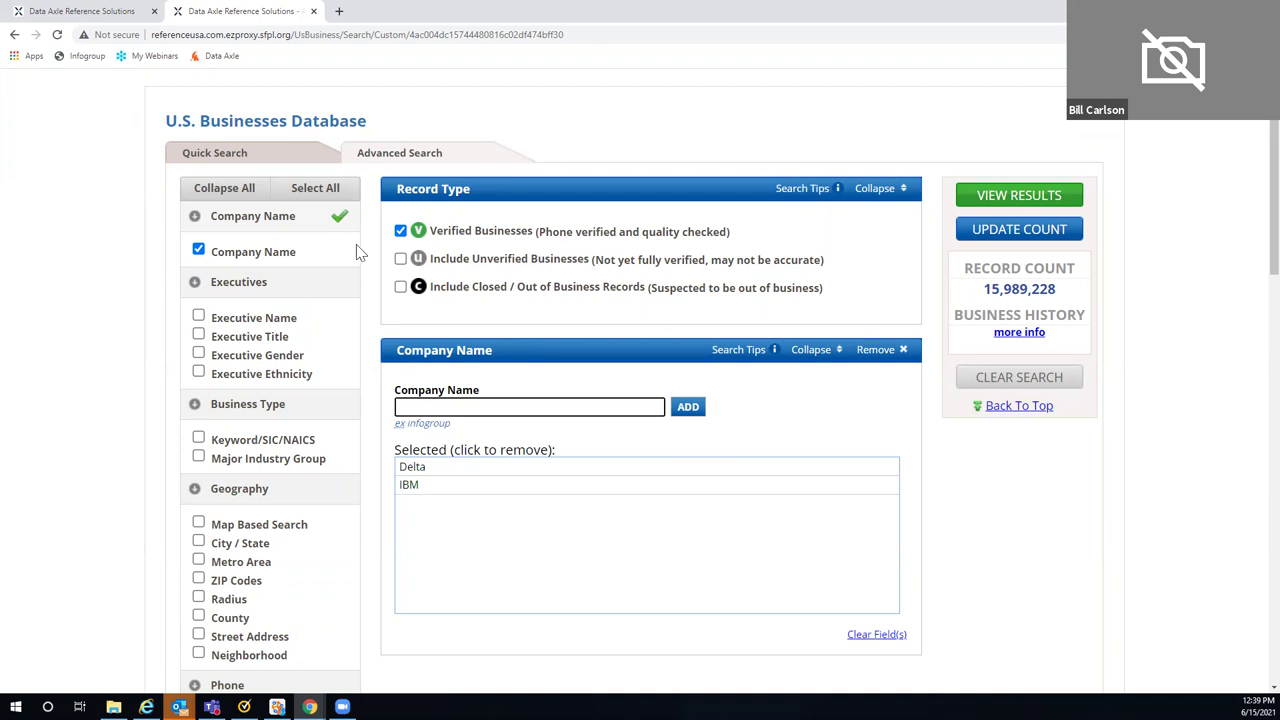
type("Starbucks")
left_click(688, 407)
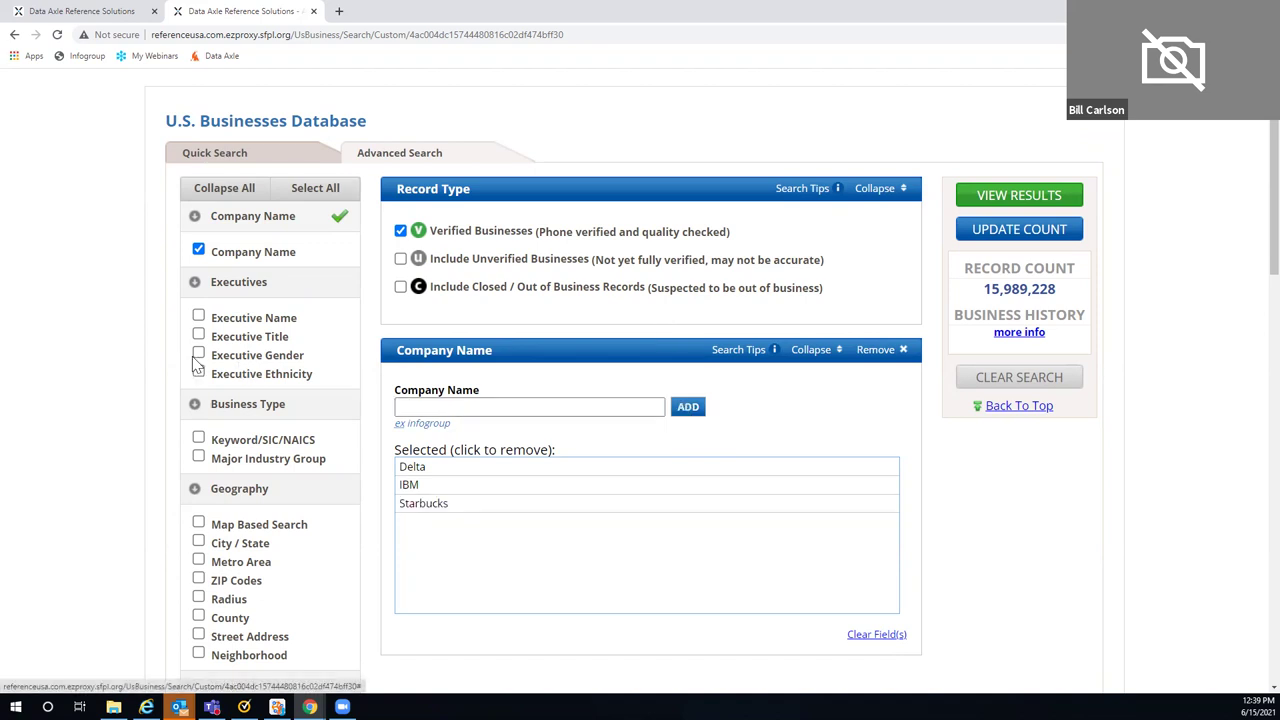
scroll(195, 420, "down", 2)
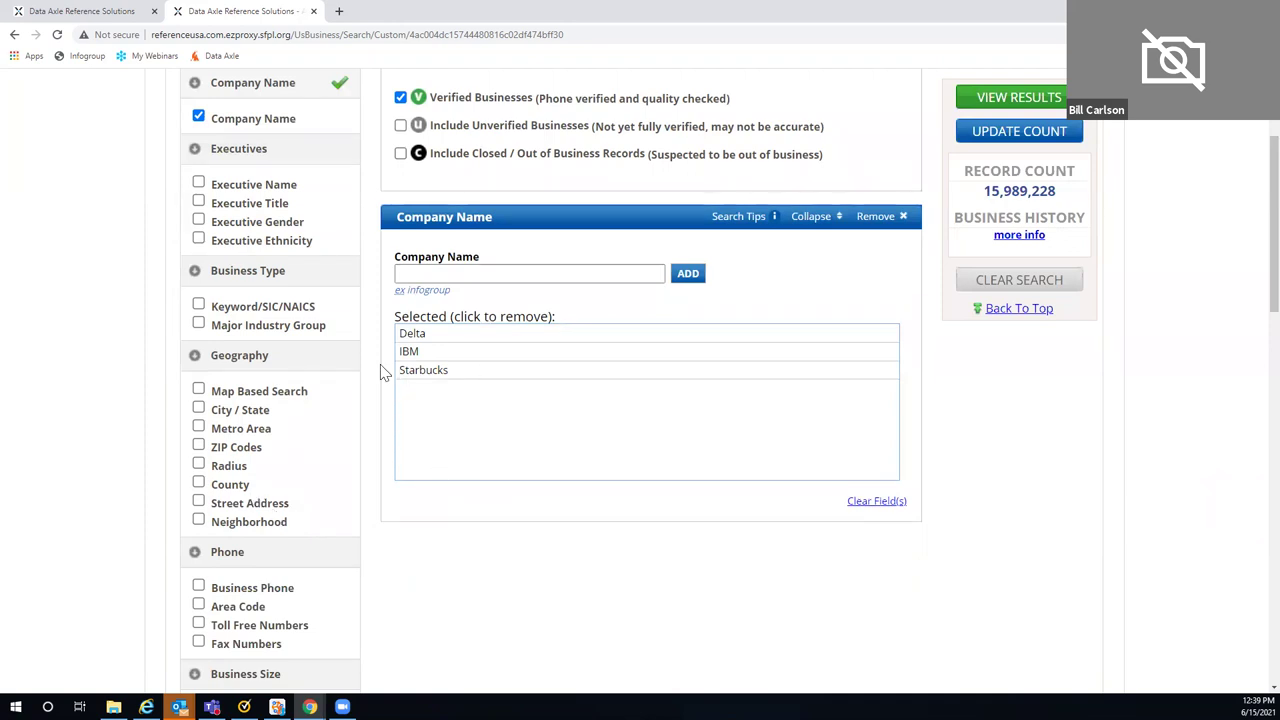
left_click(871, 218)
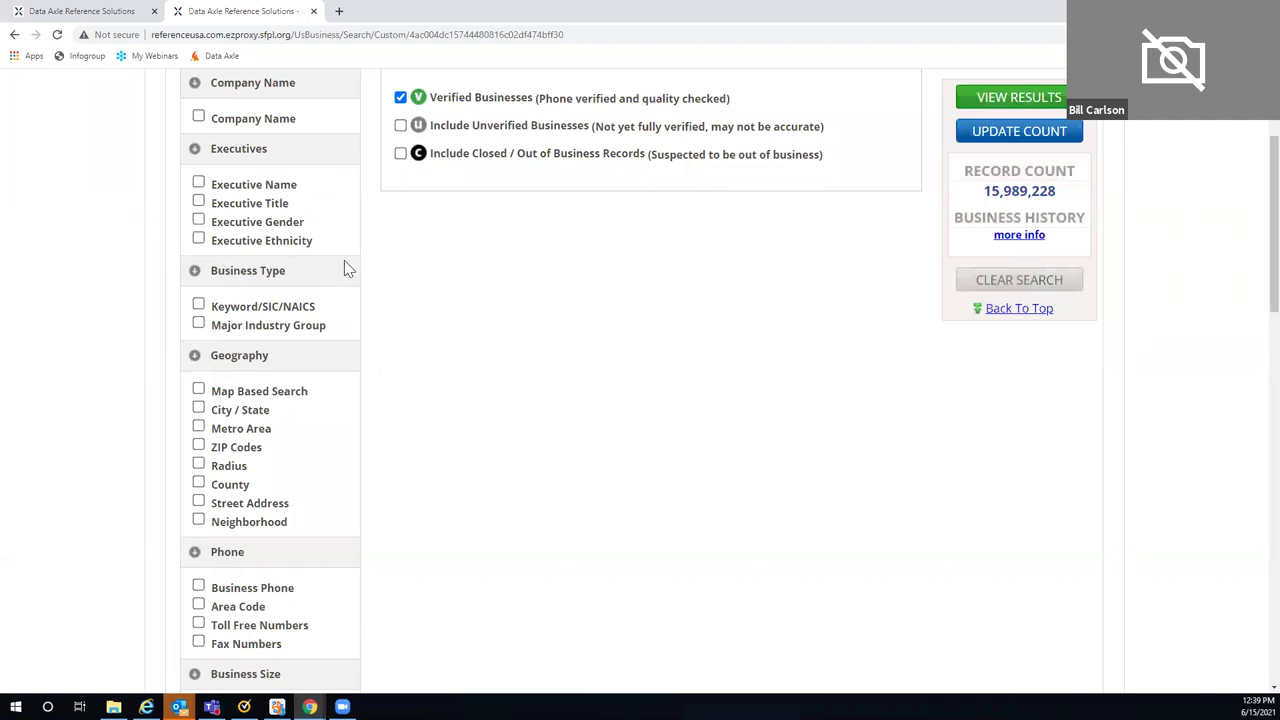
Filter the executive titles by "H", select Human Resources and Human Resources Executive, and remove the Executive Title criterion.
left_click(198, 203)
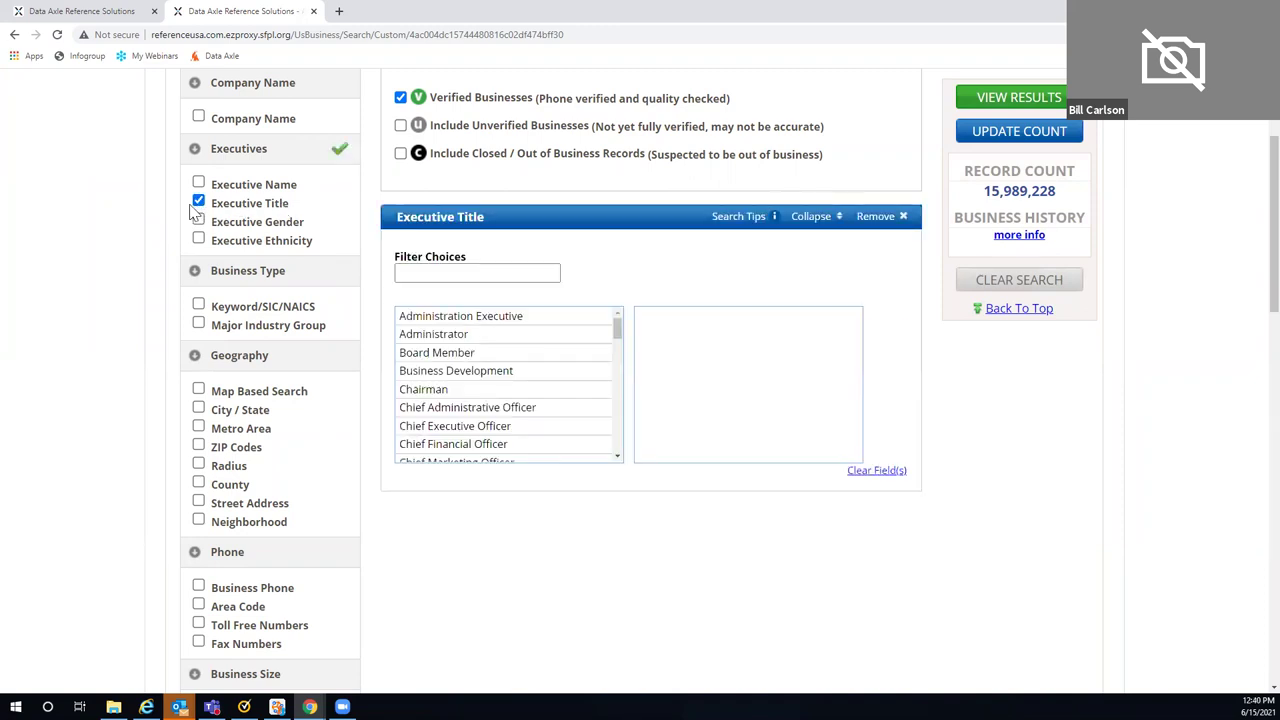
left_click(400, 273)
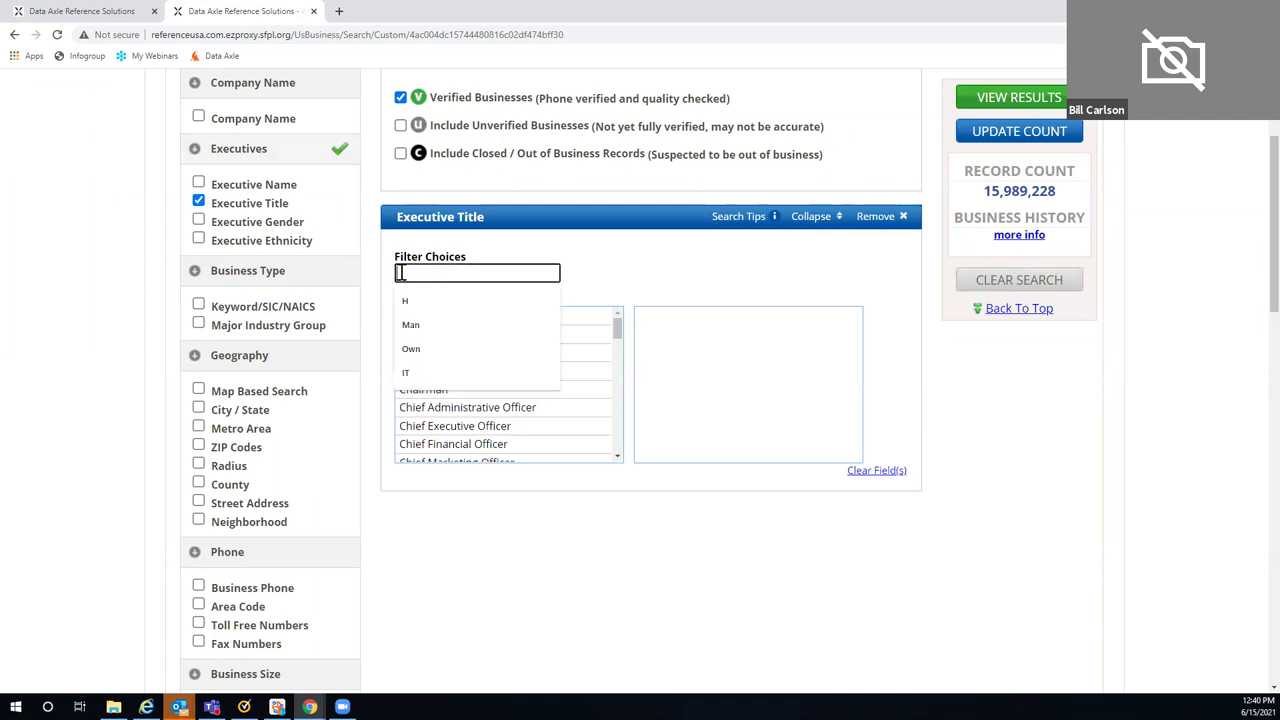
type("H")
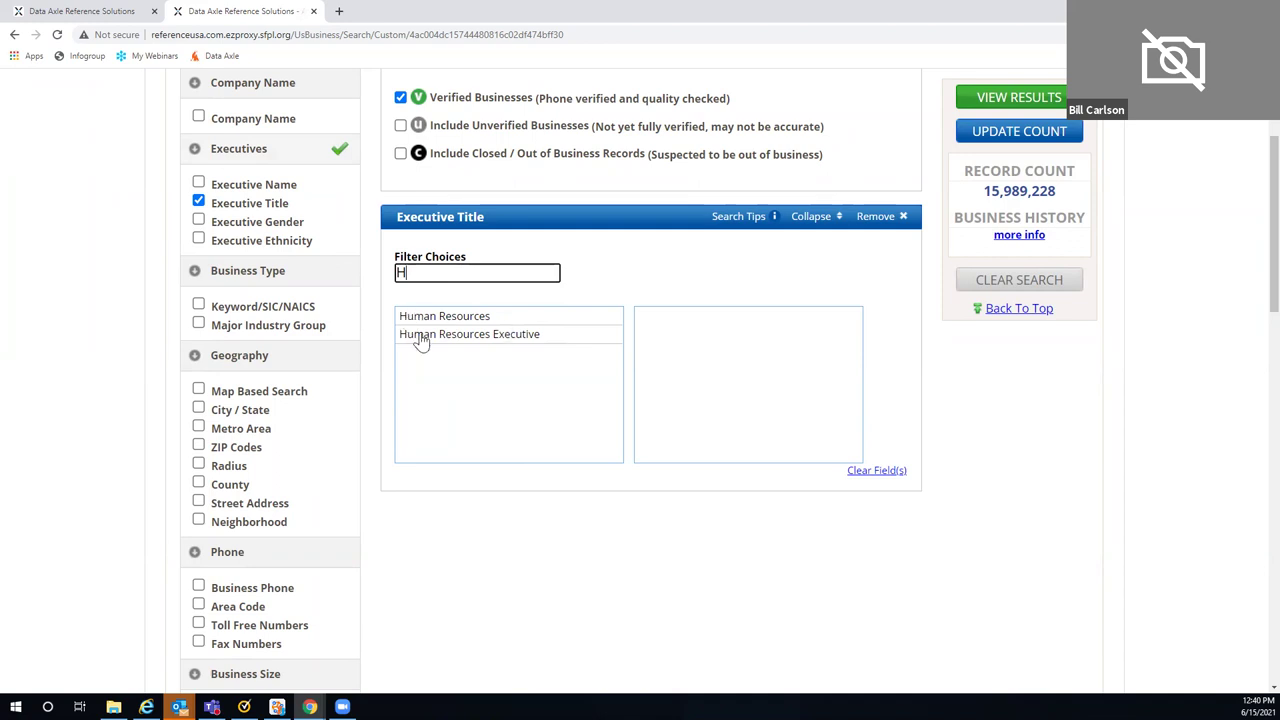
double_click(450, 318)
double_click(462, 338)
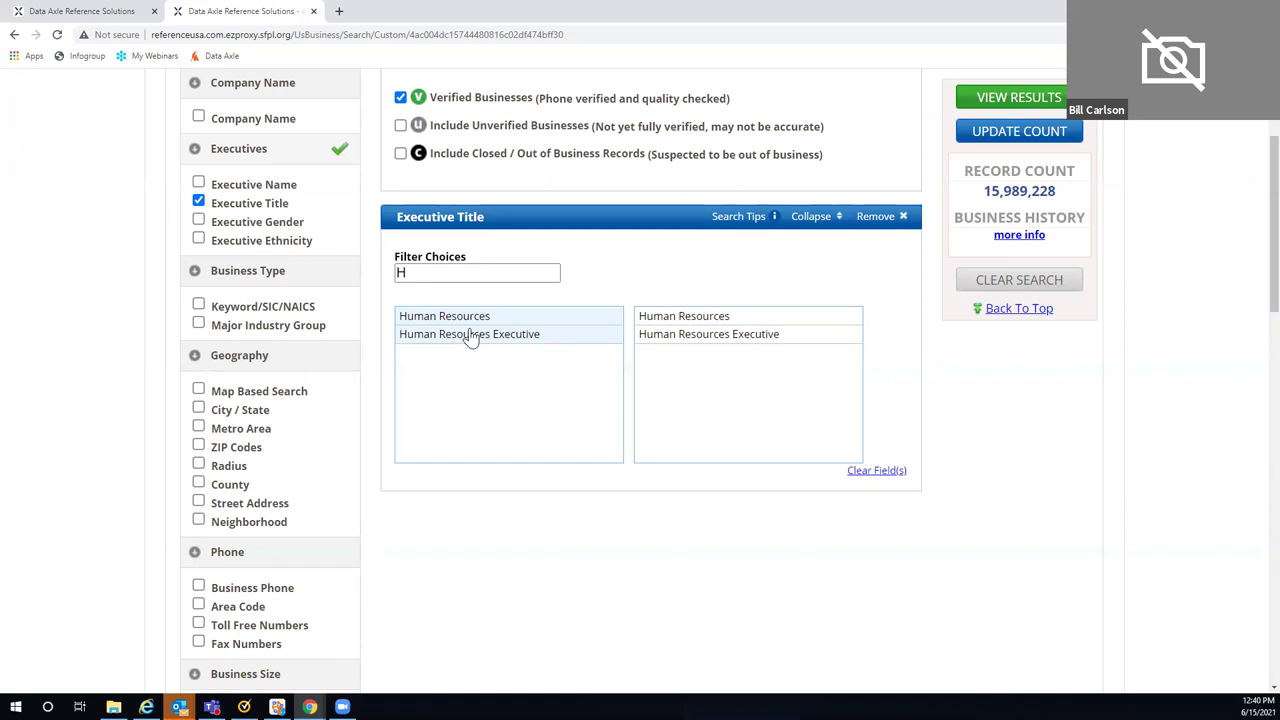
left_click(876, 219)
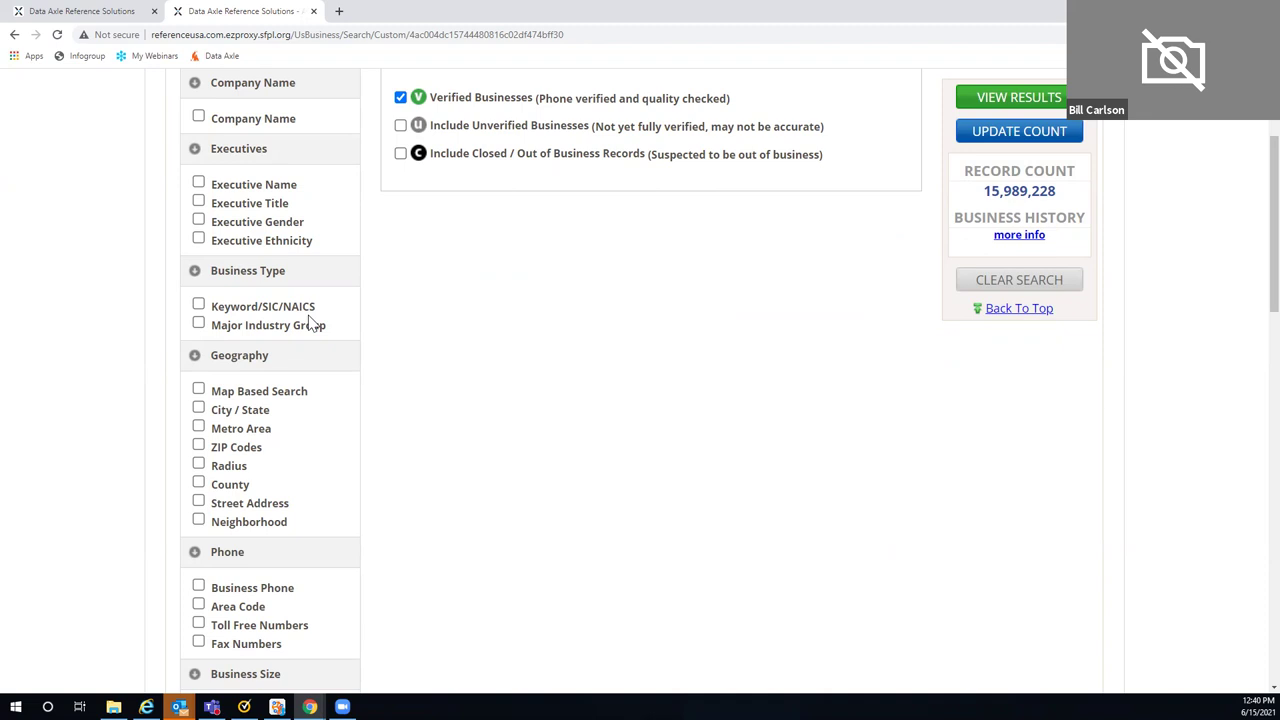
Enable the Keyword/SIC/NAICS criterion to view its search options and disable it again.
left_click(198, 305)
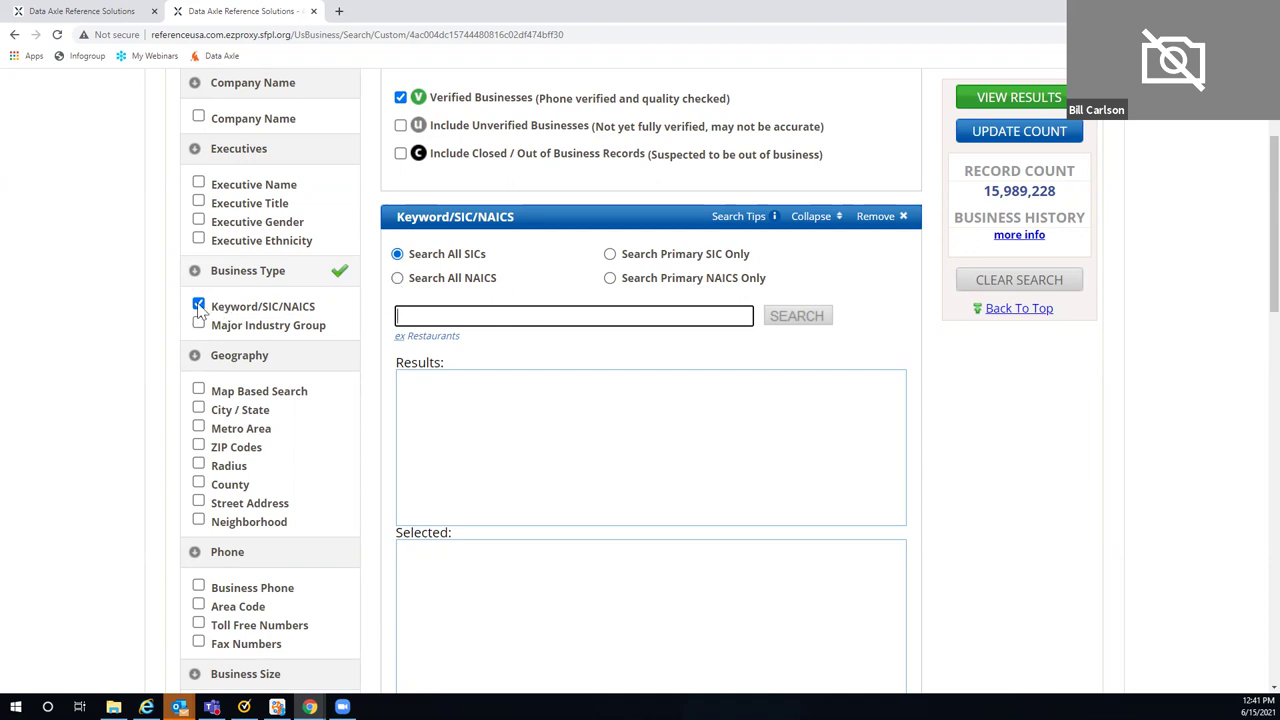
left_click(270, 317)
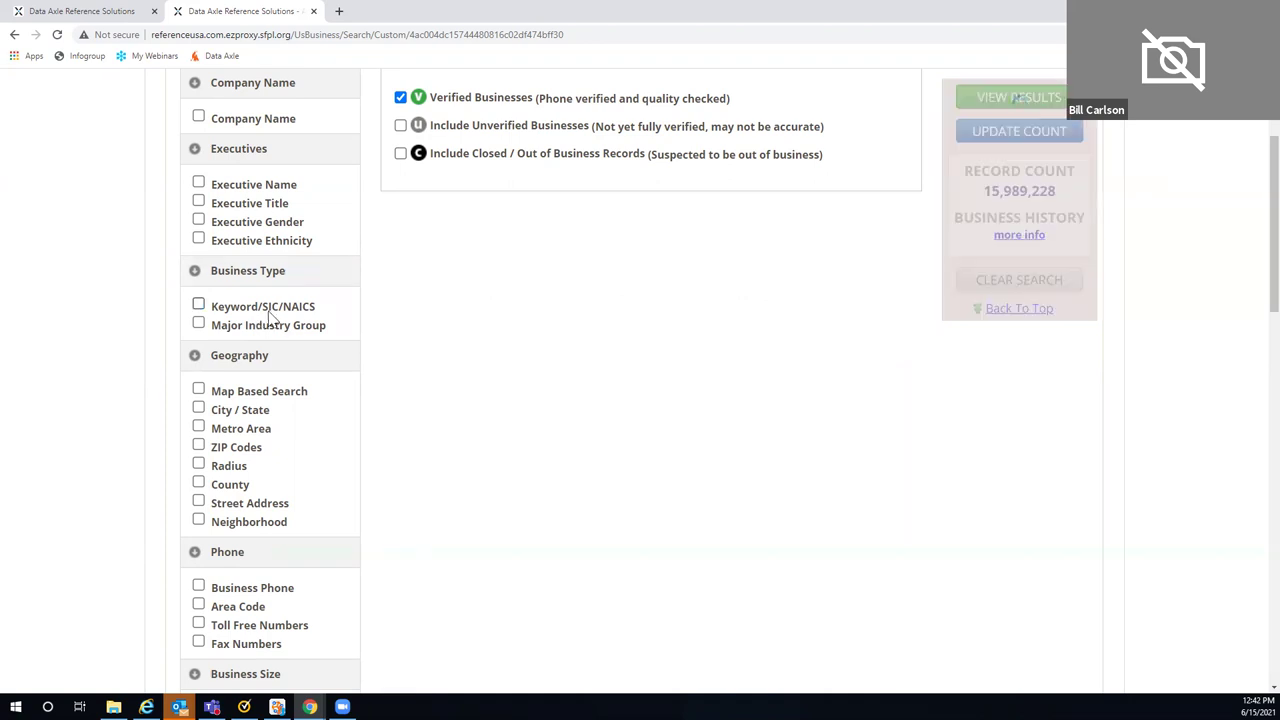
Enable the Major Industry Group criterion and expand Construction and its 15-BUILDING CONSTRUCTION-GEN CONTRACTORS group, leaving that group unselected.
left_click(199, 326)
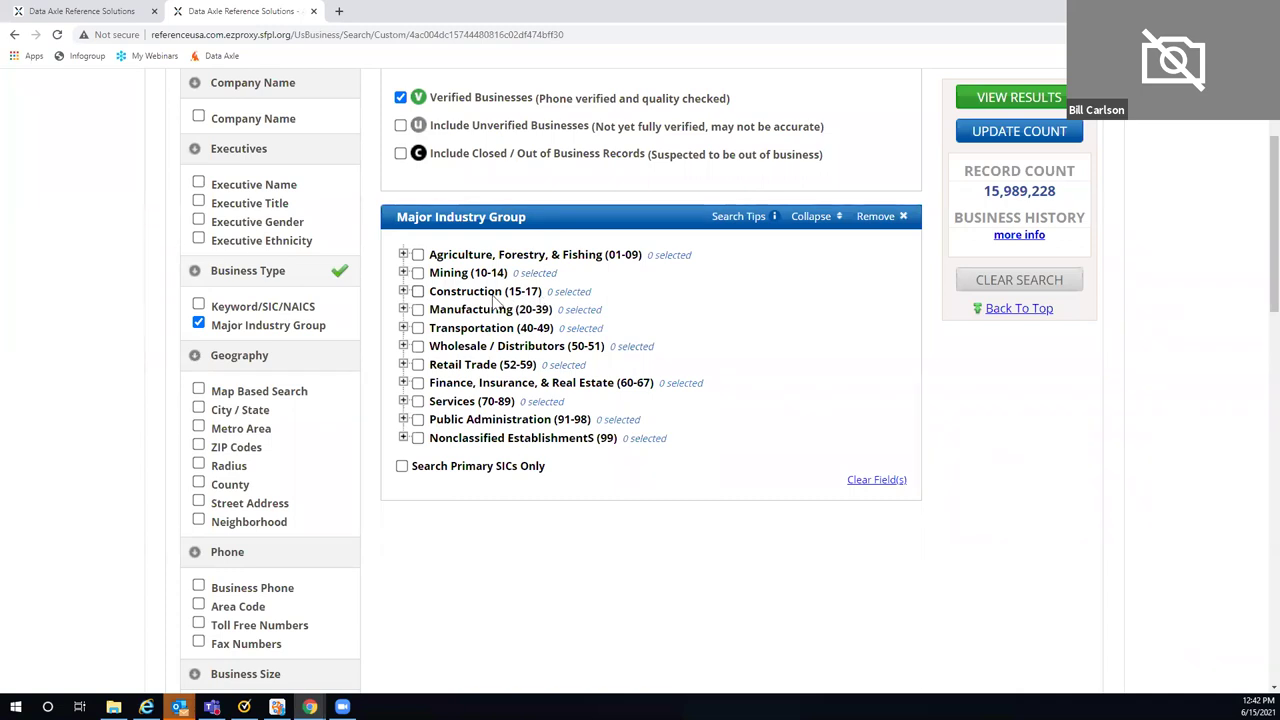
left_click(403, 291)
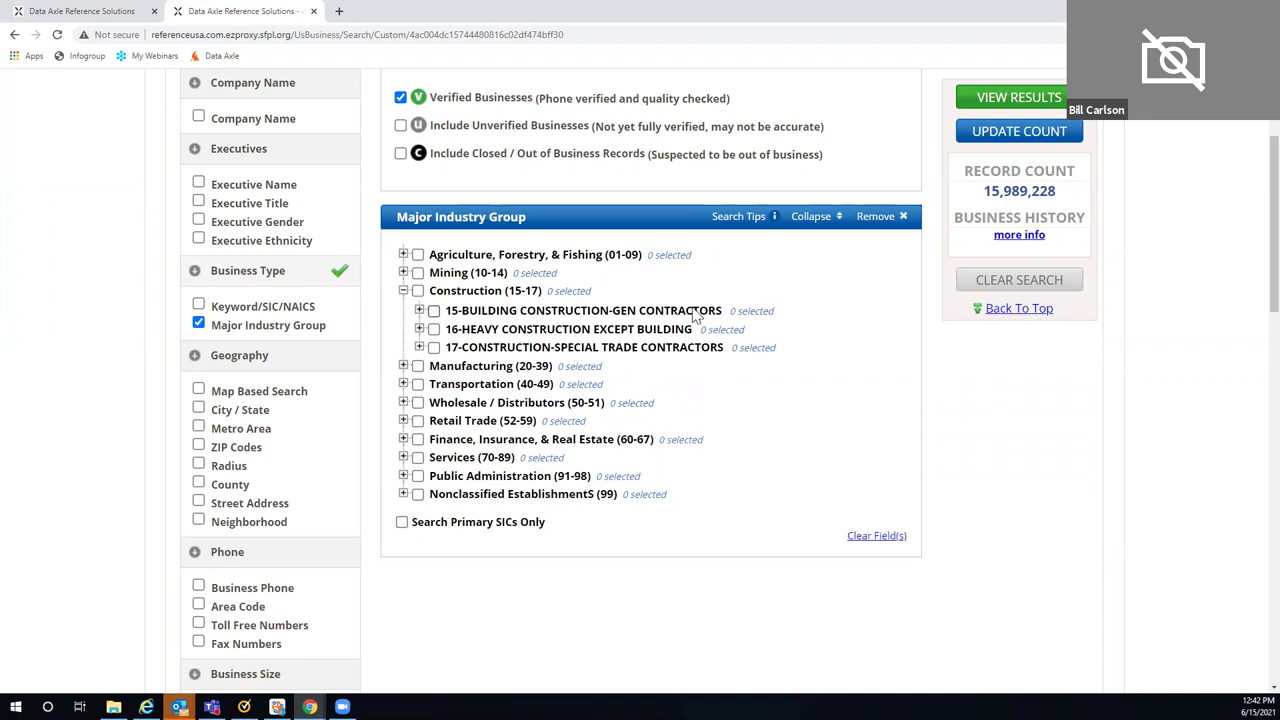
left_click(434, 312)
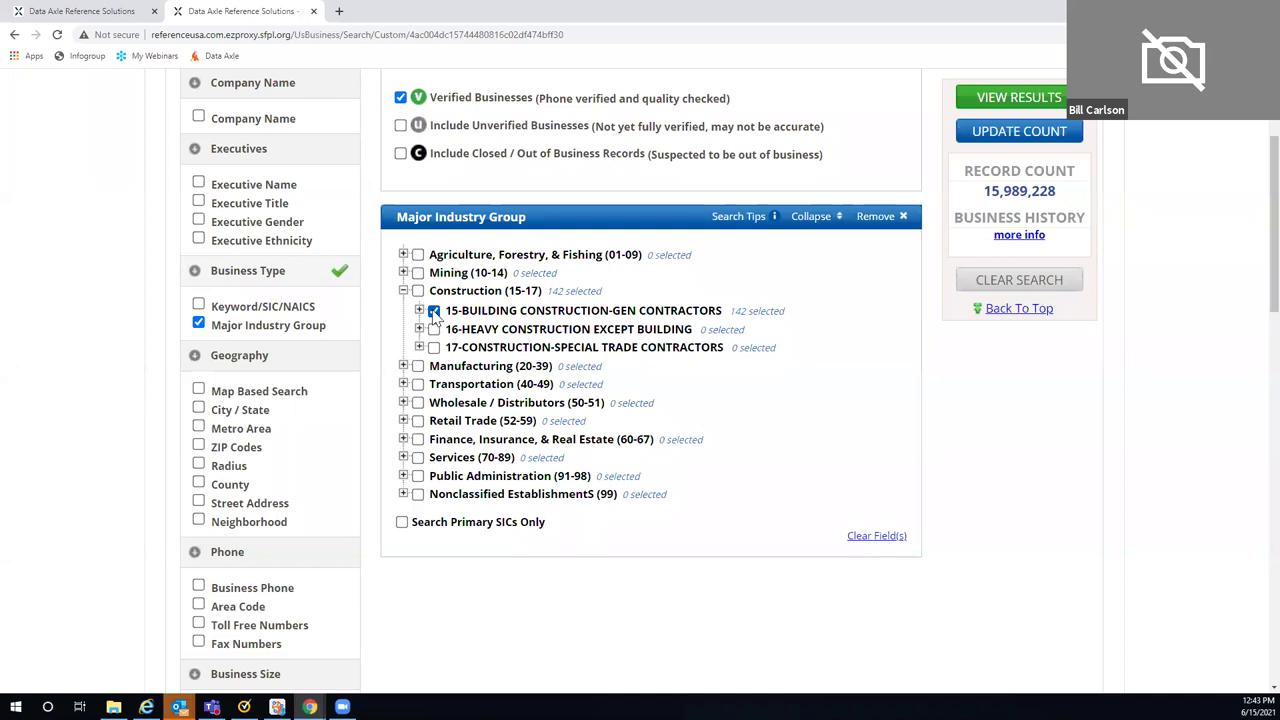
left_click(419, 313)
left_click(419, 311)
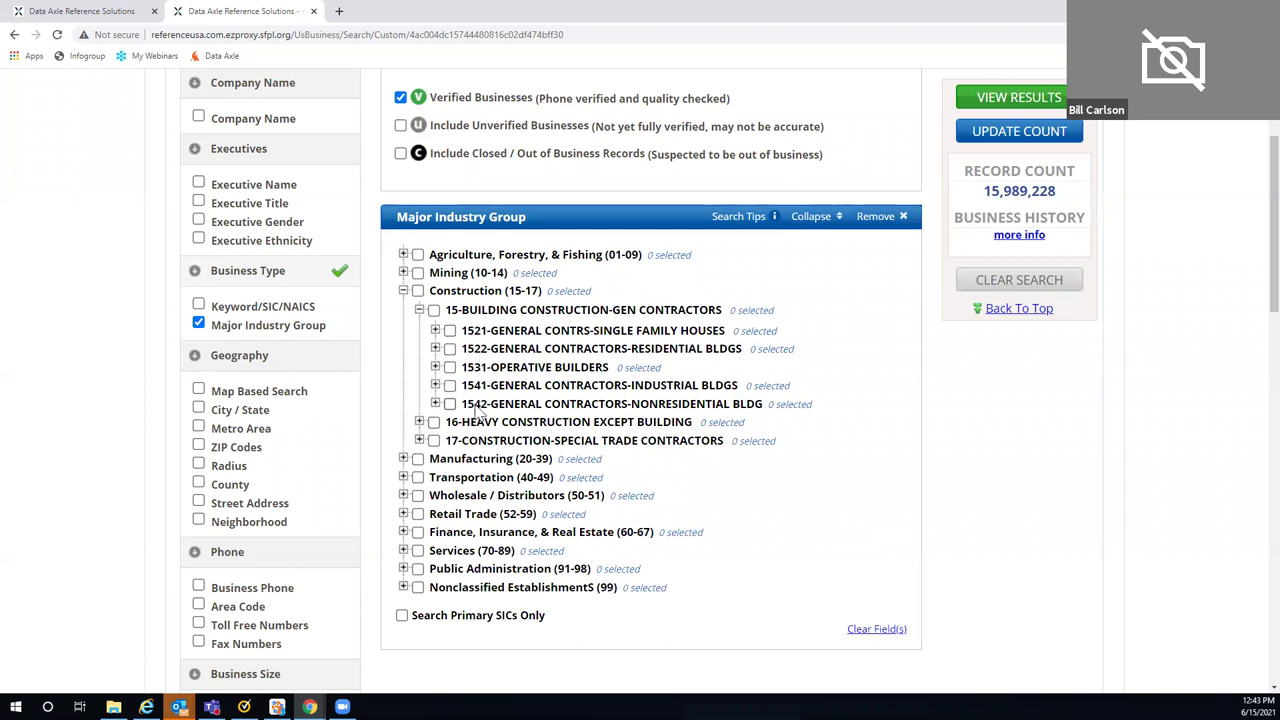
View the categories under 1521-GENERAL CONTRS-SINGLE FAMILY HOUSES, collapsing that list and the 15-BUILDING CONSTRUCTION-GEN CONTRACTORS group when done.
left_click(435, 331)
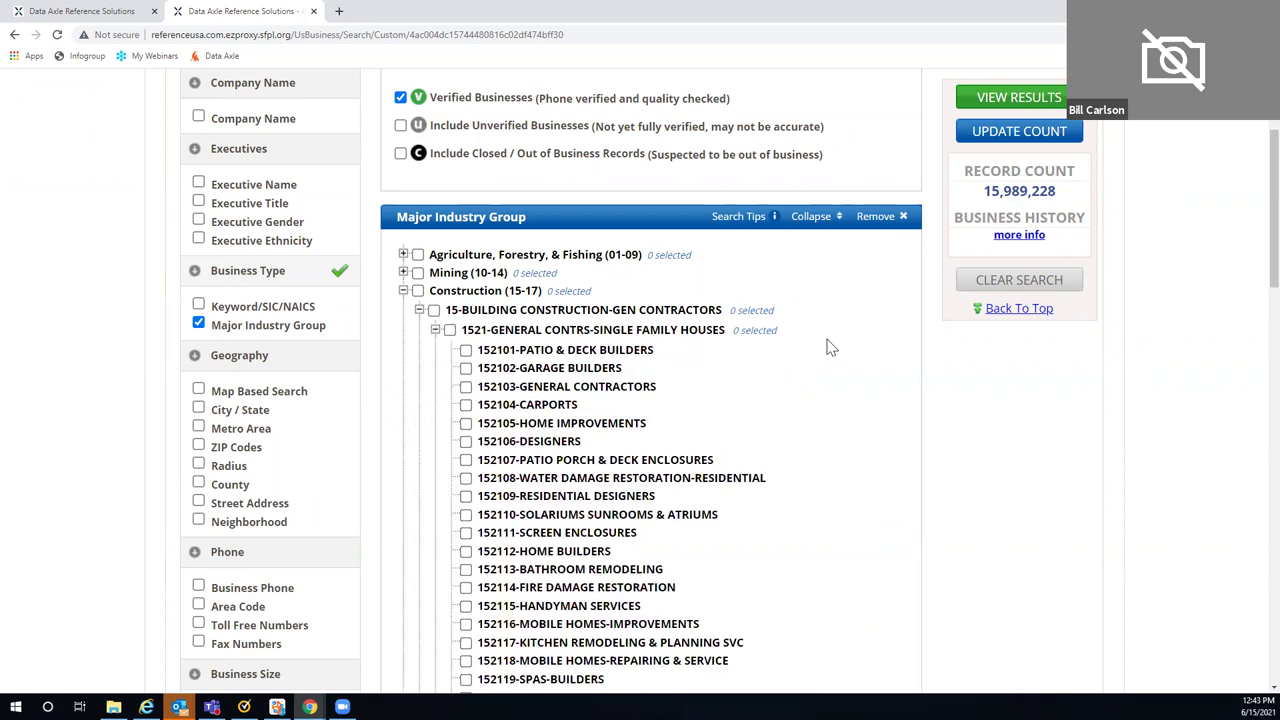
scroll(828, 347, "down", 2)
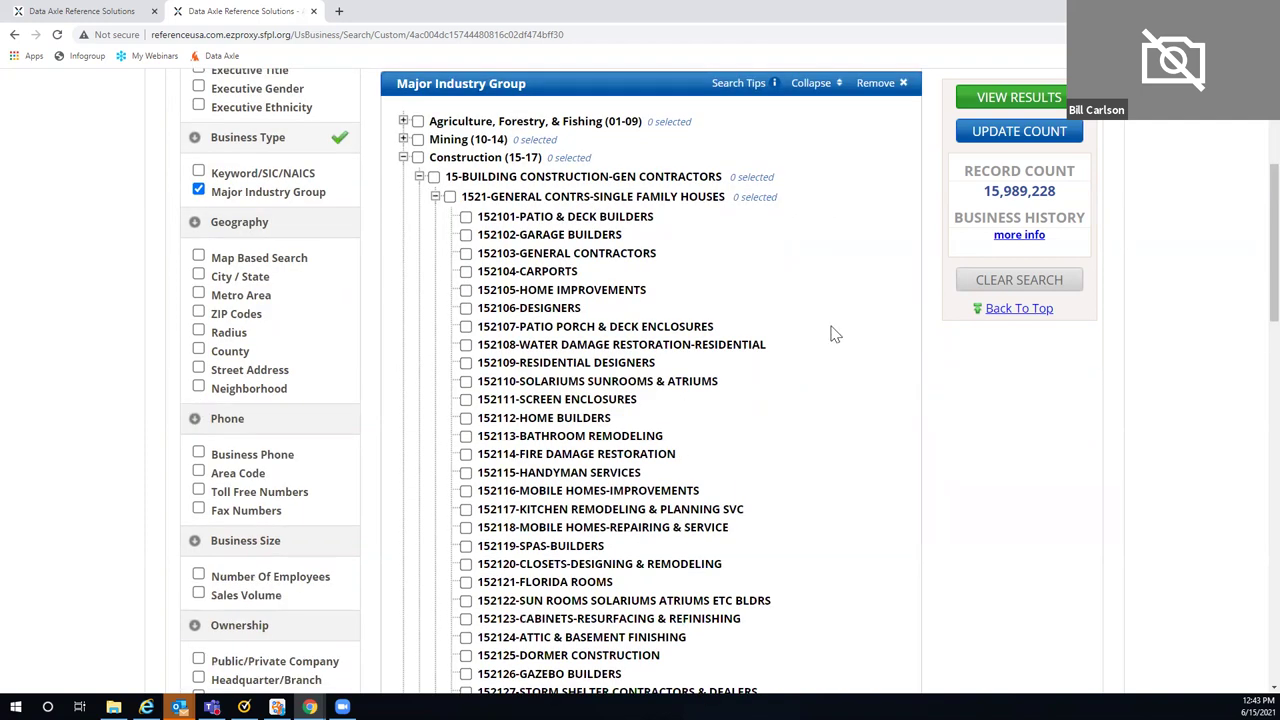
left_click(433, 197)
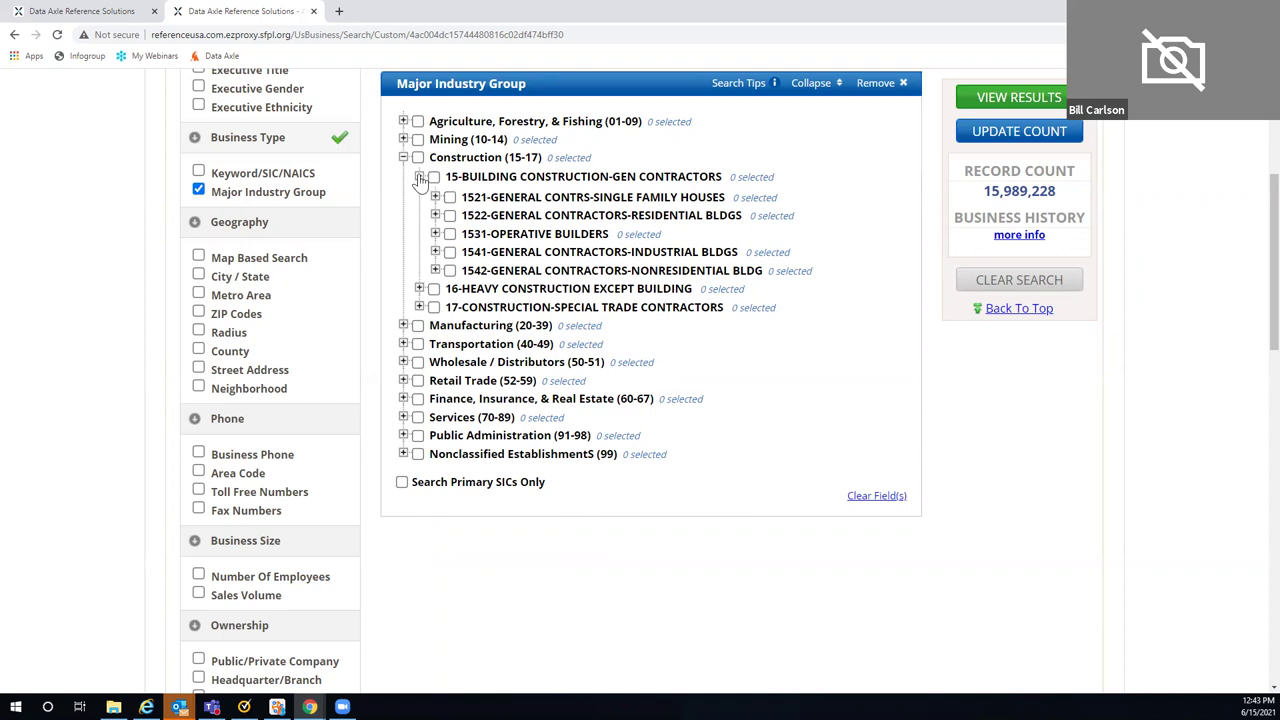
left_click(419, 177)
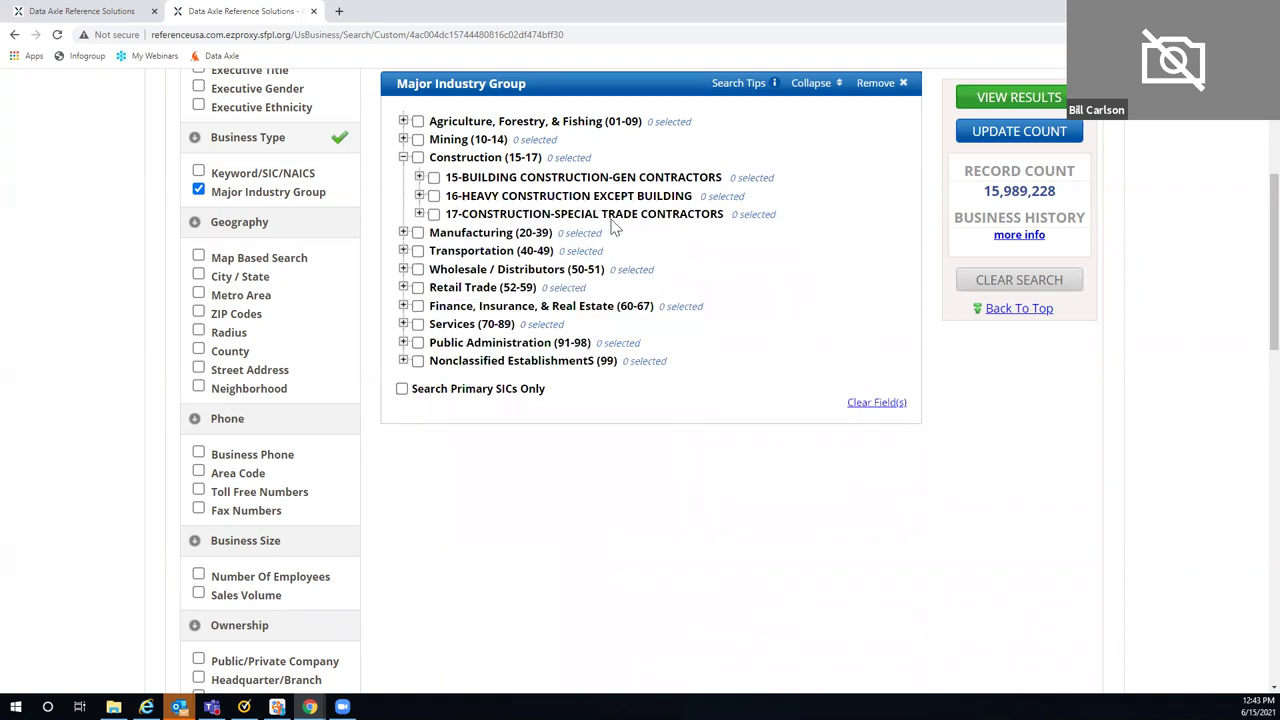
Expand 17-CONSTRUCTION-SPECIAL TRADE CONTRACTORS and select all categories under 1743-TERRAZZO TILE MARBLE & MOSAIC WORK.
left_click(419, 214)
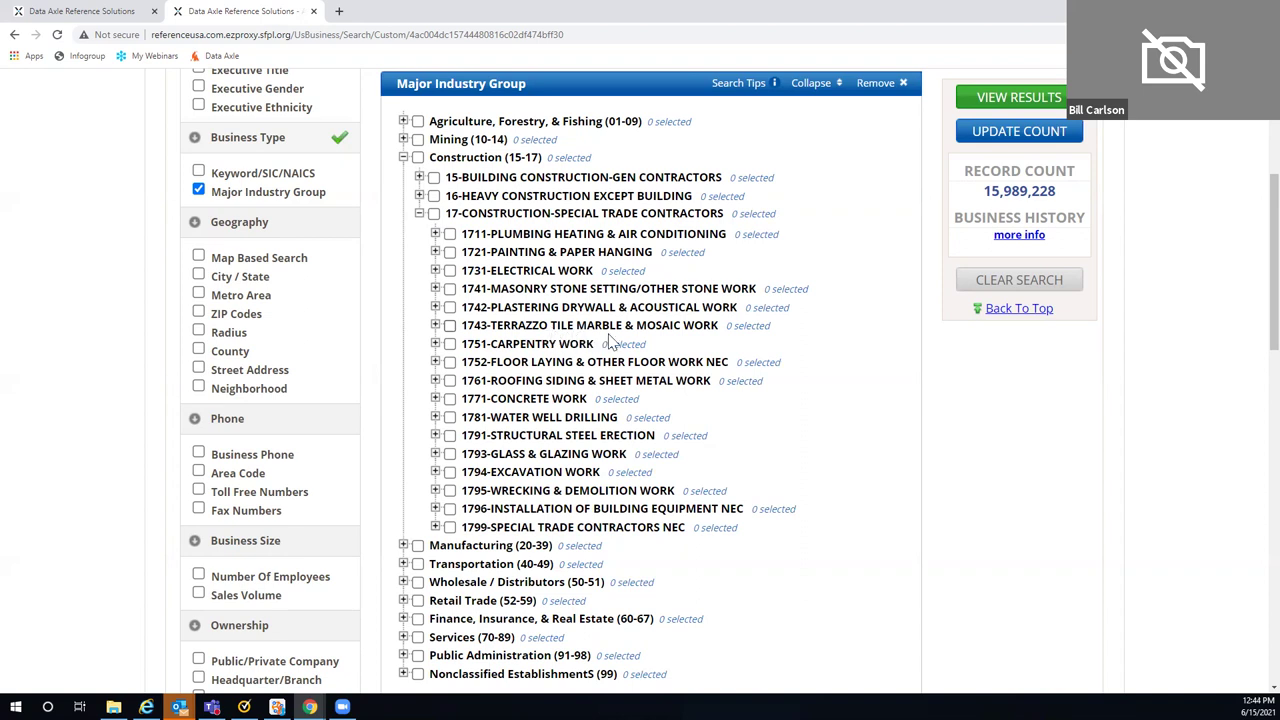
left_click(435, 325)
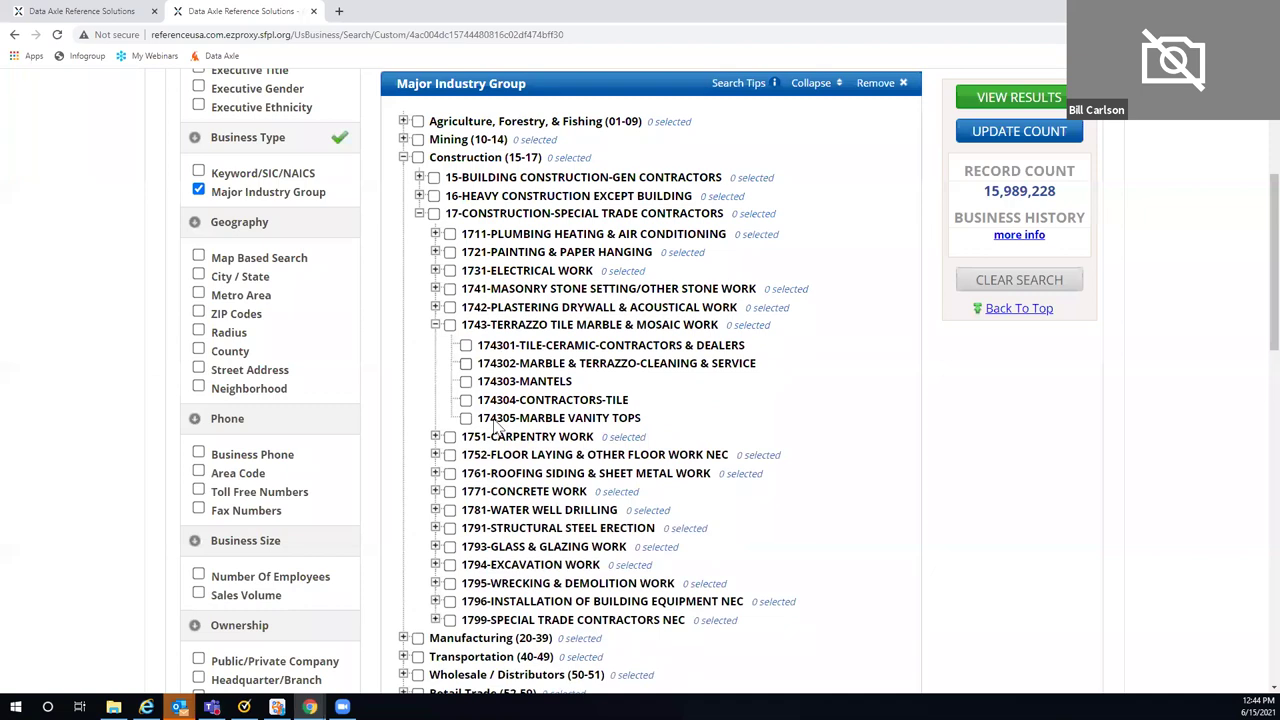
left_click(450, 326)
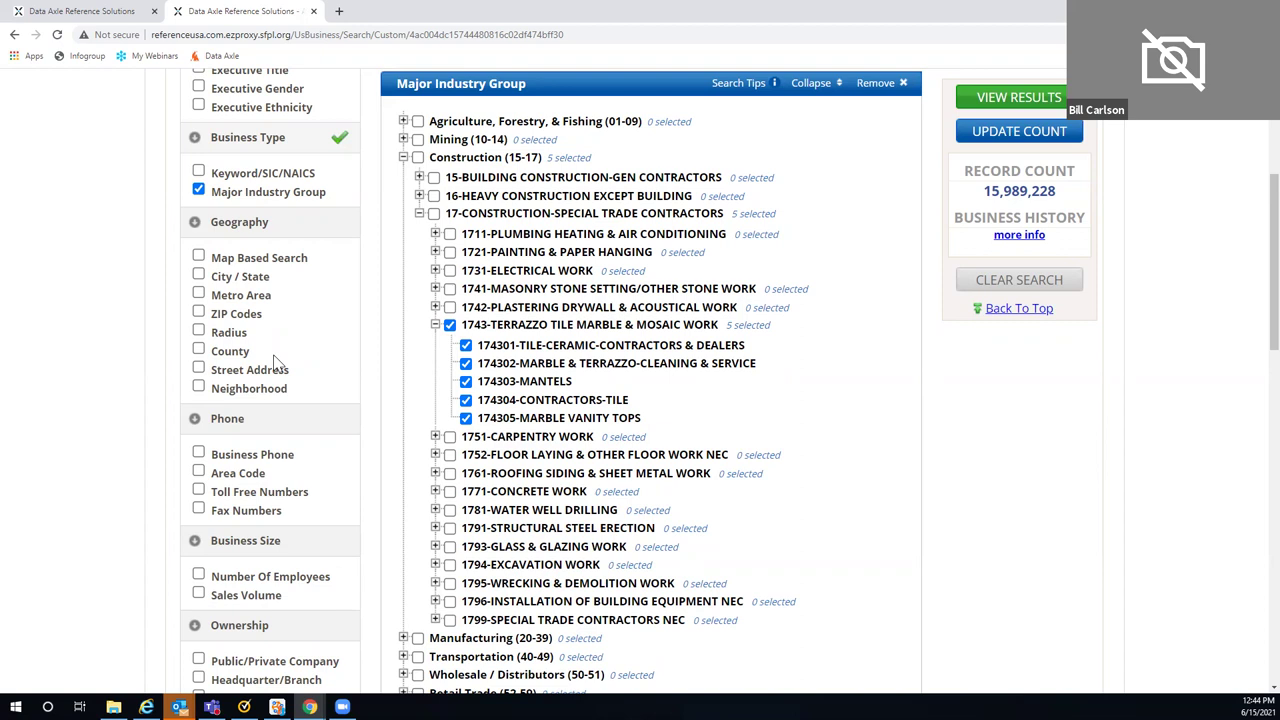
Add the County criterion, choose California, filter the counties by "San" and select San Francisco, CA.
left_click(199, 350)
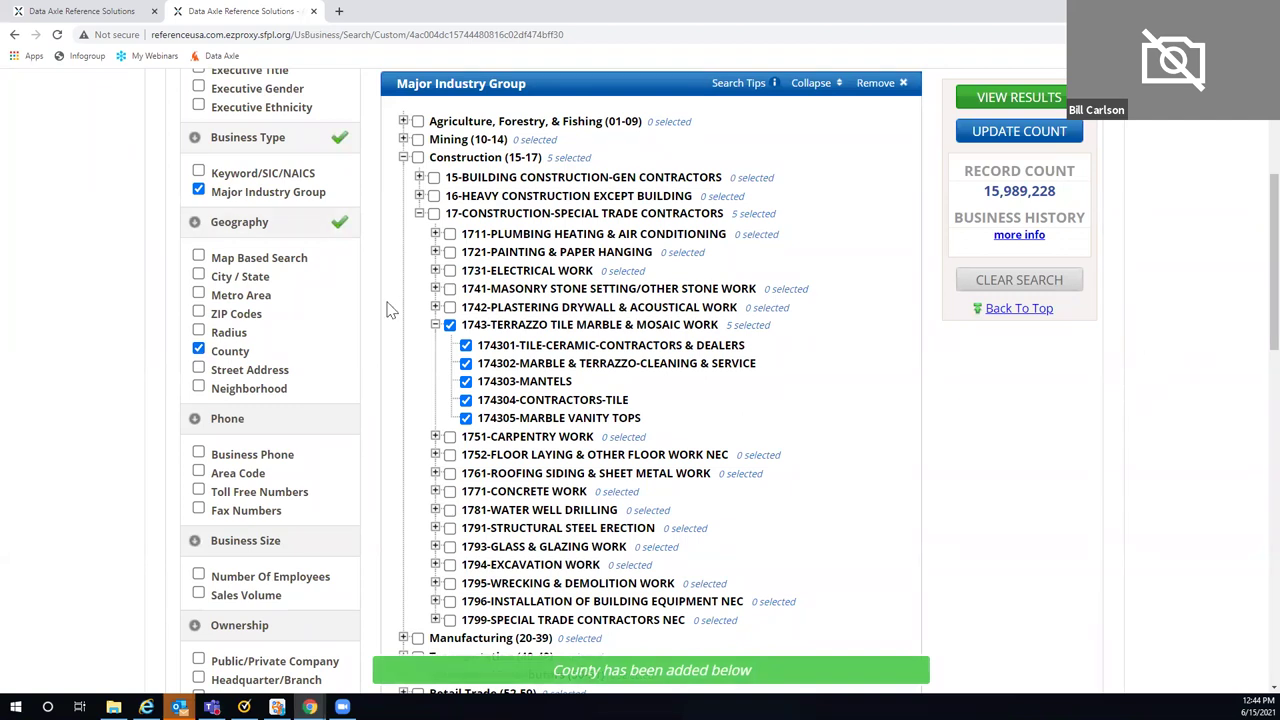
scroll(533, 315, "down", 6)
left_click(533, 313)
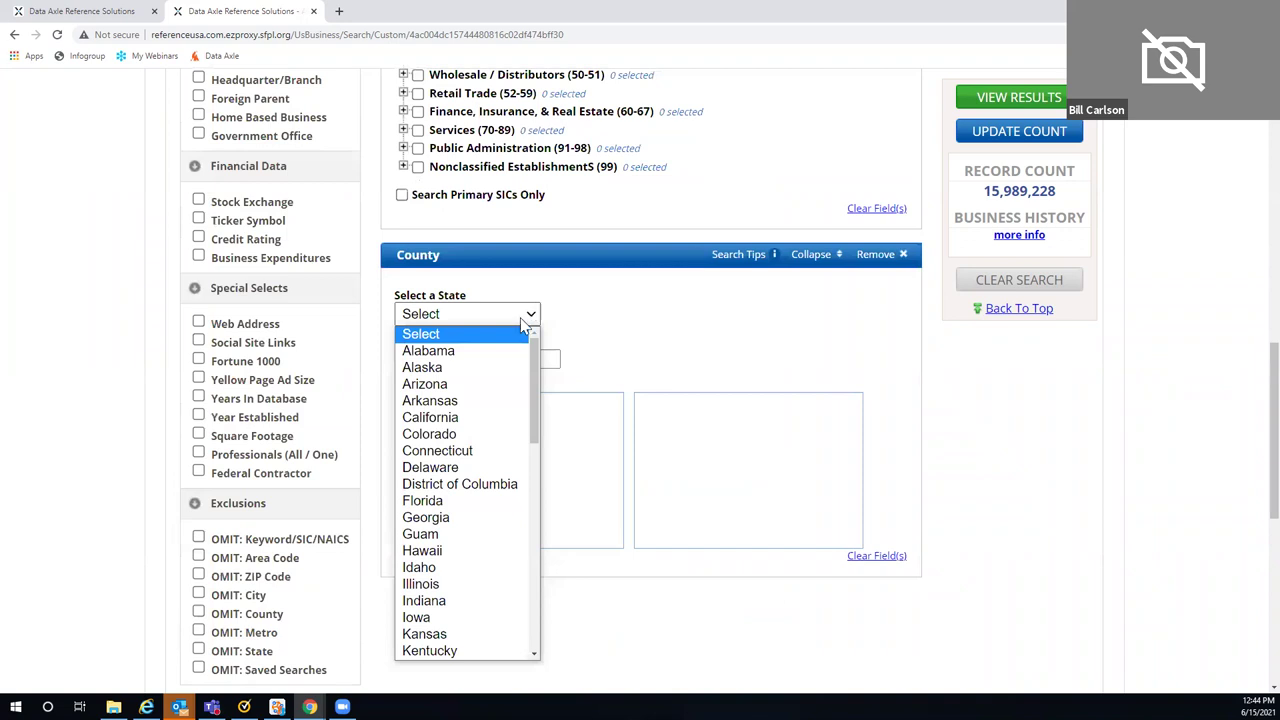
left_click(453, 417)
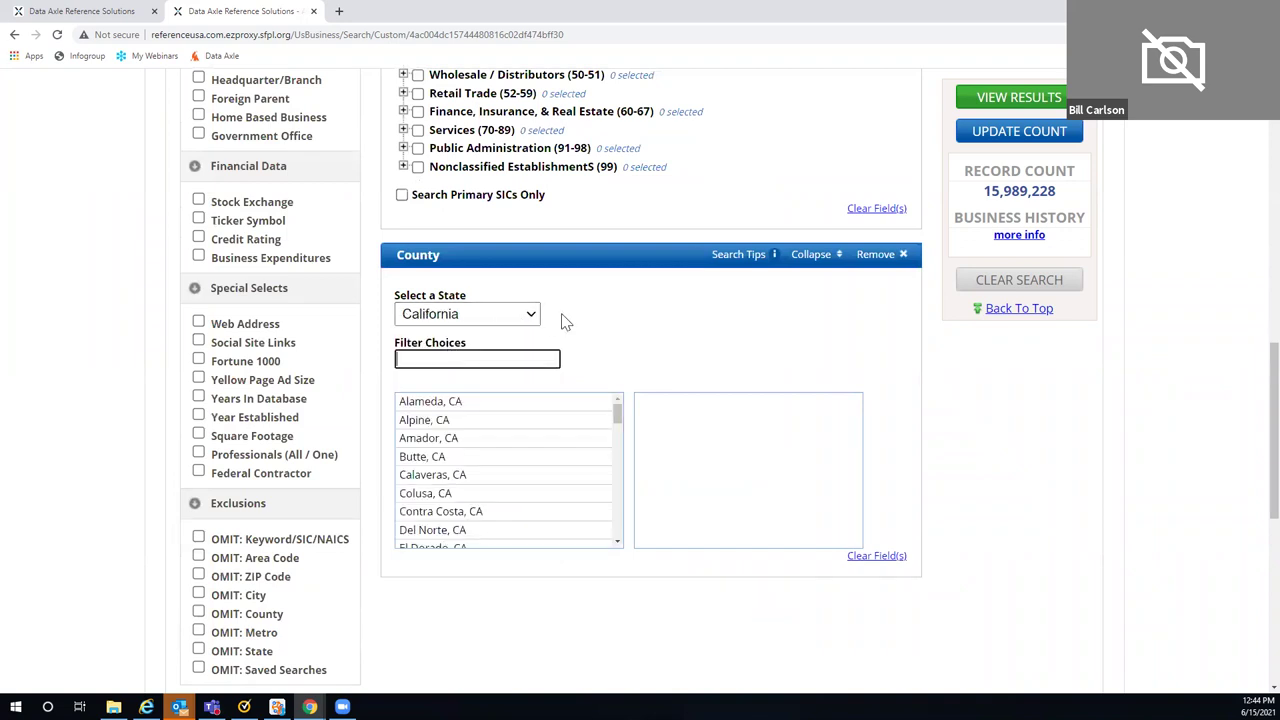
type("San")
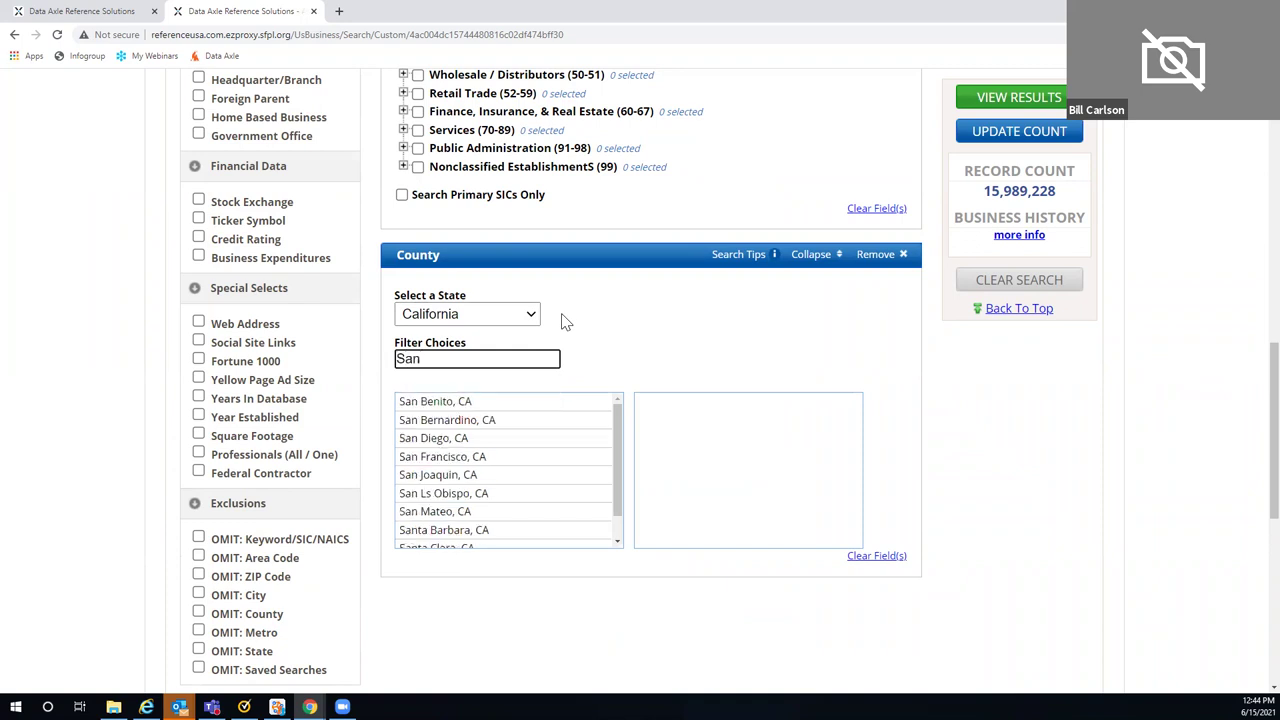
left_click(437, 458)
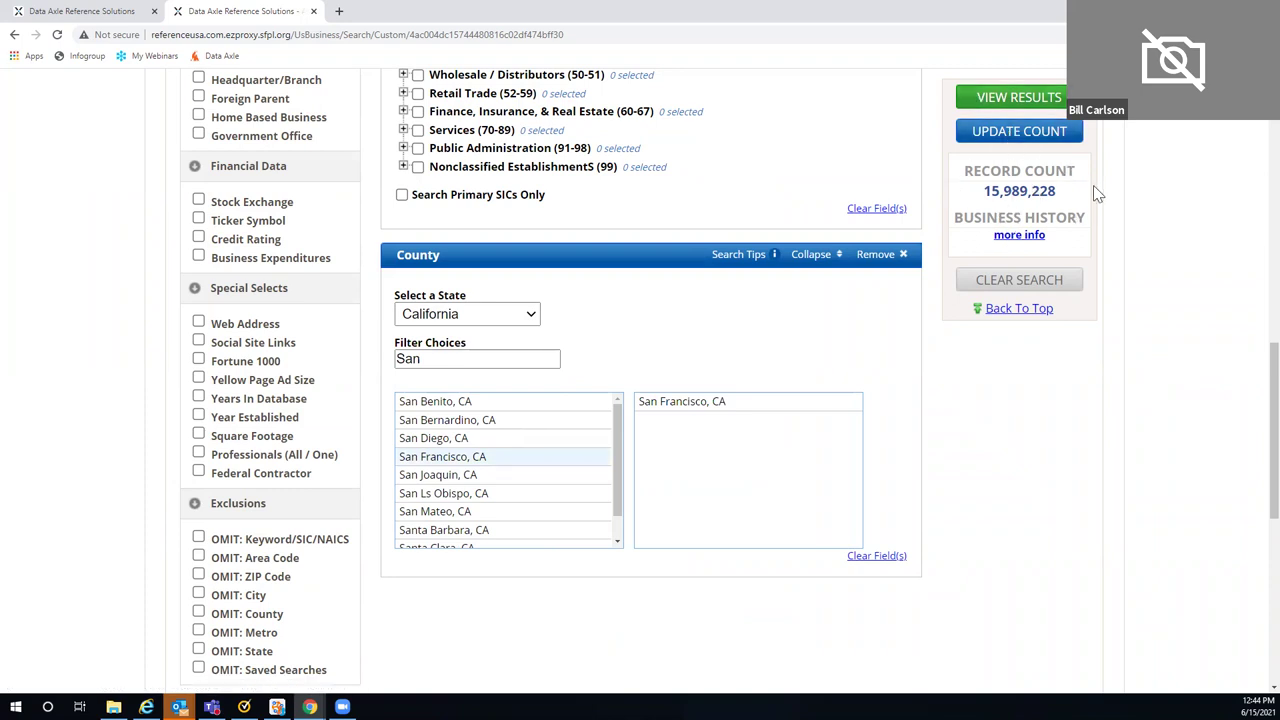
Update the record count for the chosen industry and county criteria and view the results list.
scroll(1175, 216, "up", 2)
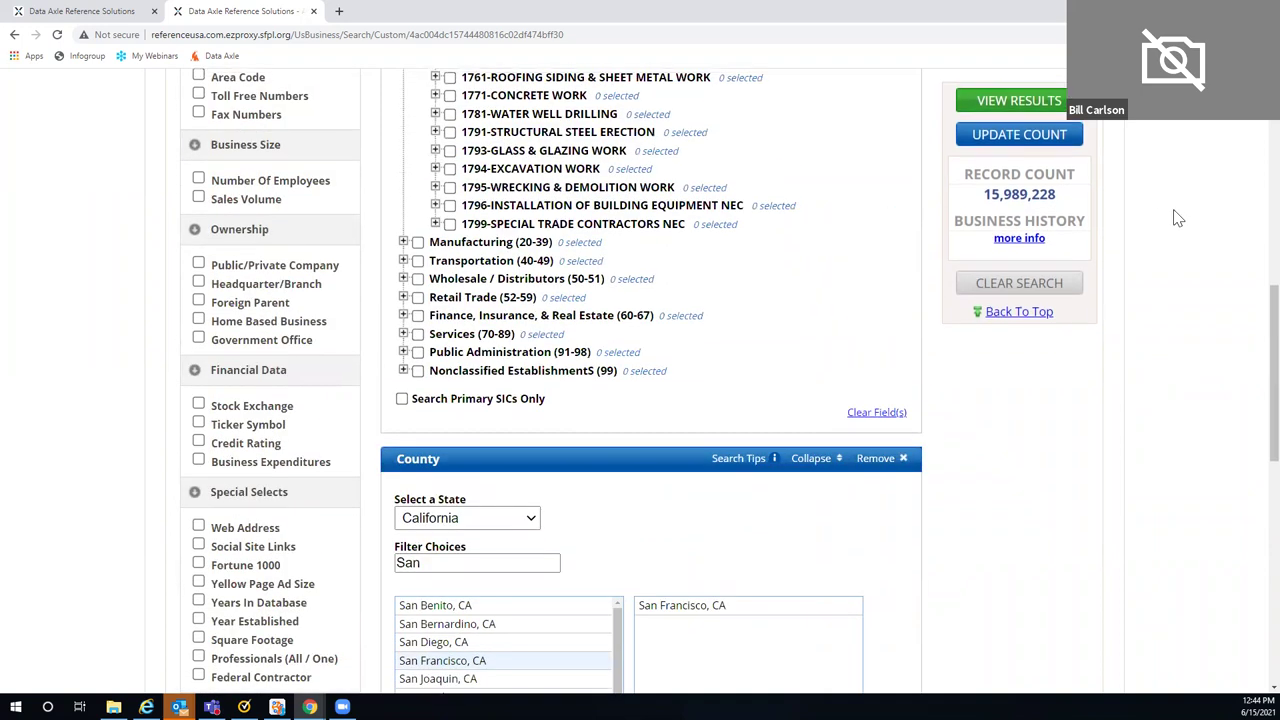
scroll(1175, 216, "up", 7)
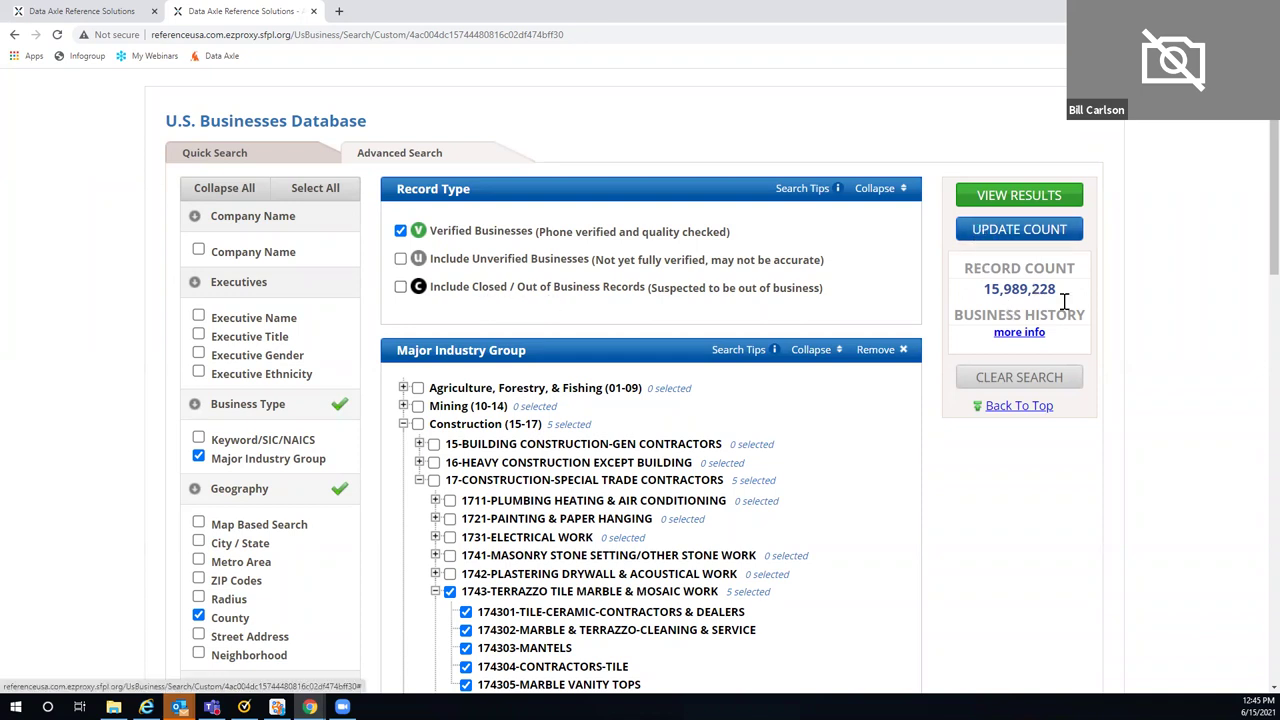
left_click(1000, 232)
scroll(510, 500, "down", 2)
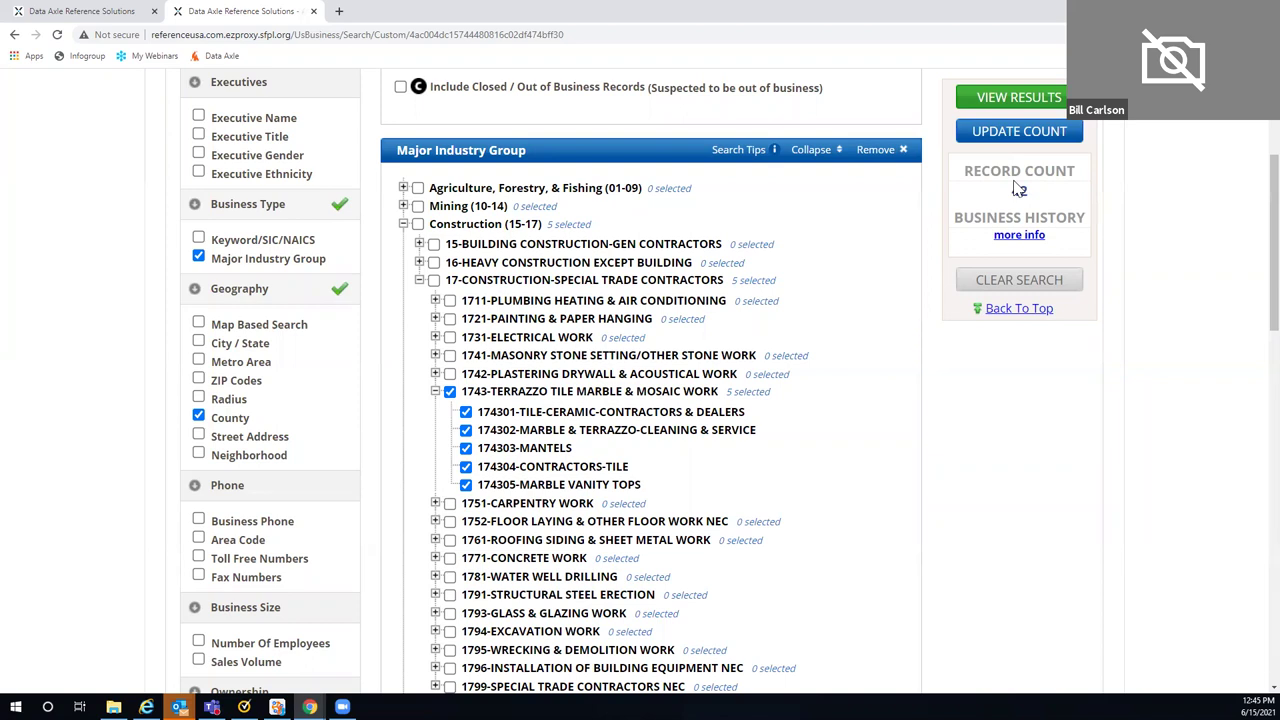
left_click(1018, 98)
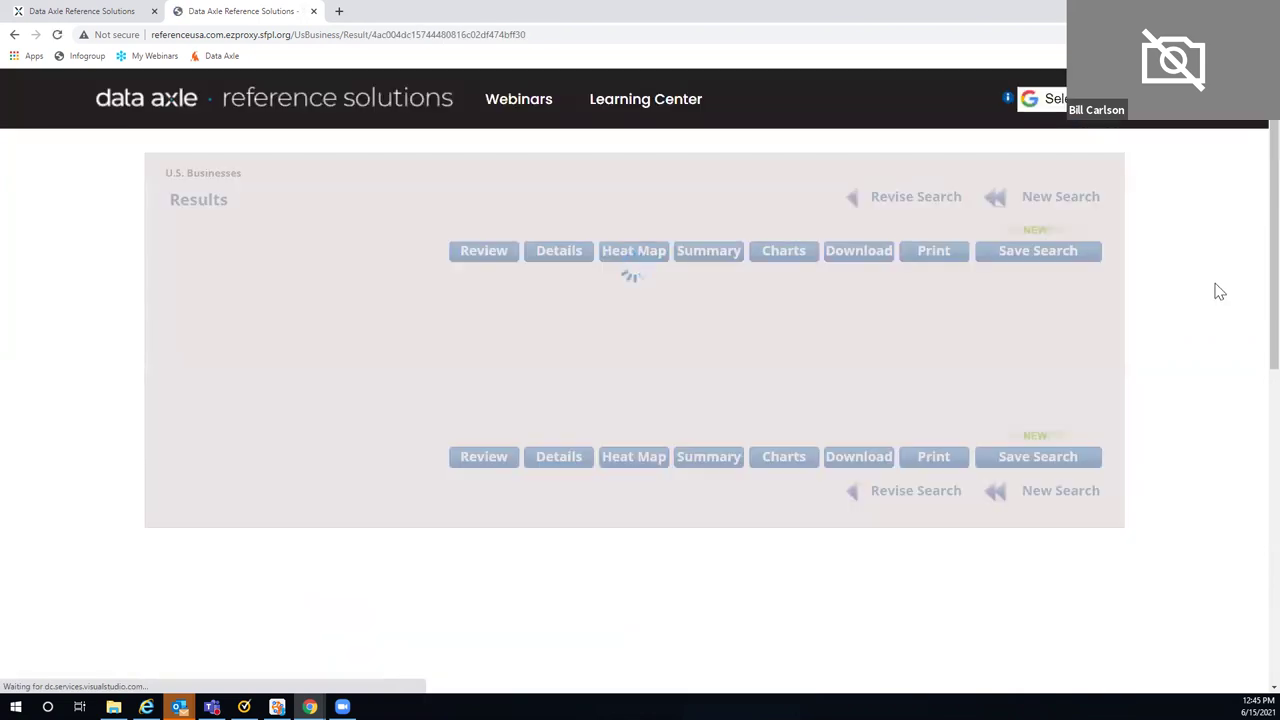
scroll(1217, 291, "down", 2)
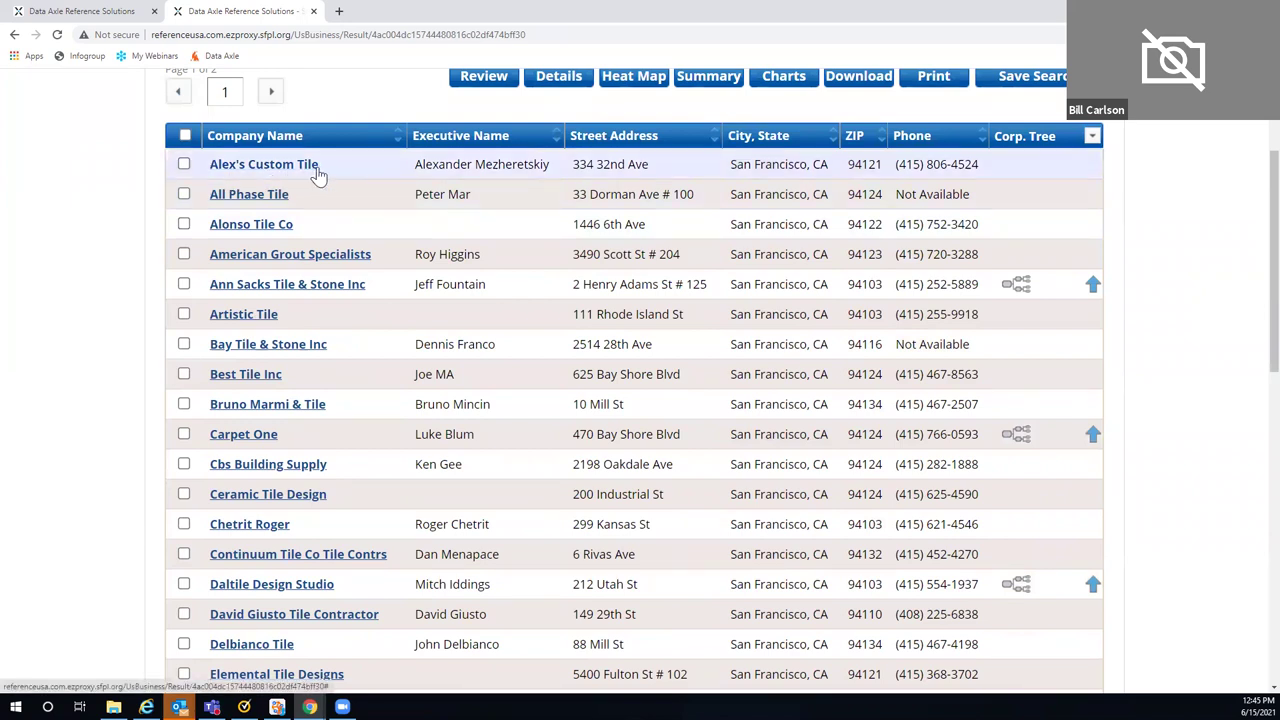
Open the Alex's Custom Tile record, examine its location, job listings and industry profile, and return to the results.
left_click(274, 166)
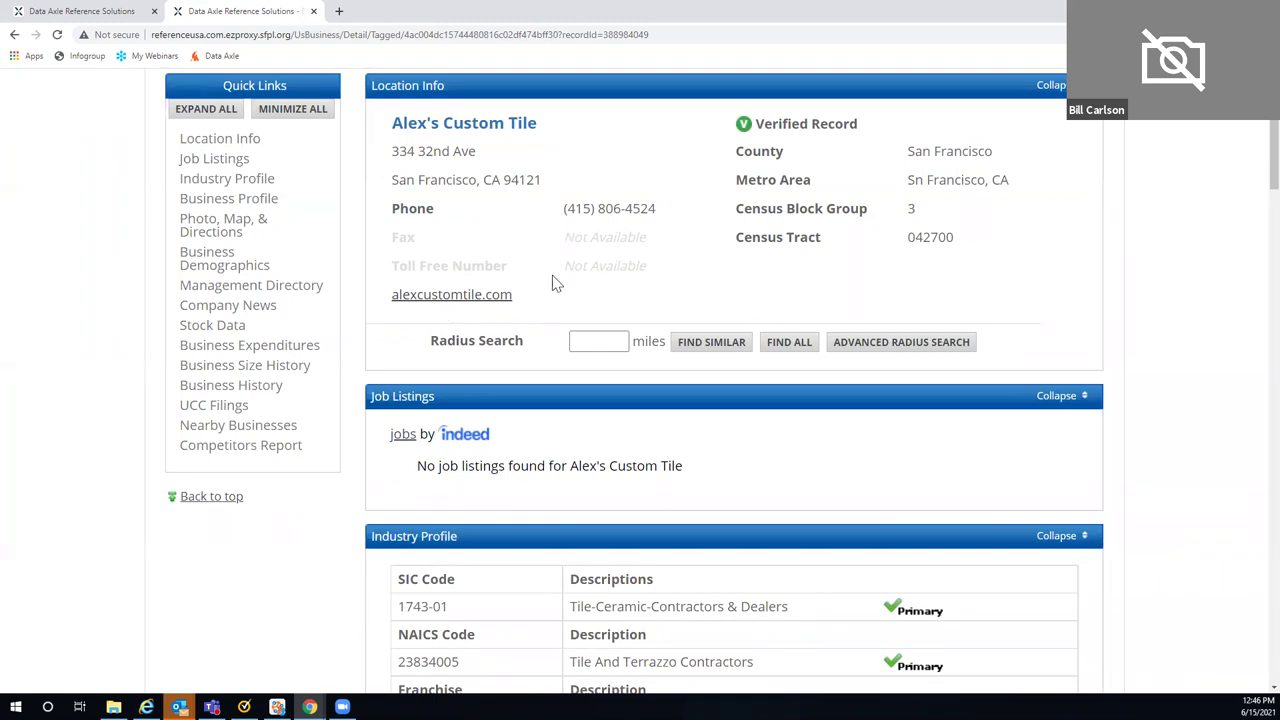
scroll(594, 303, "down", 2)
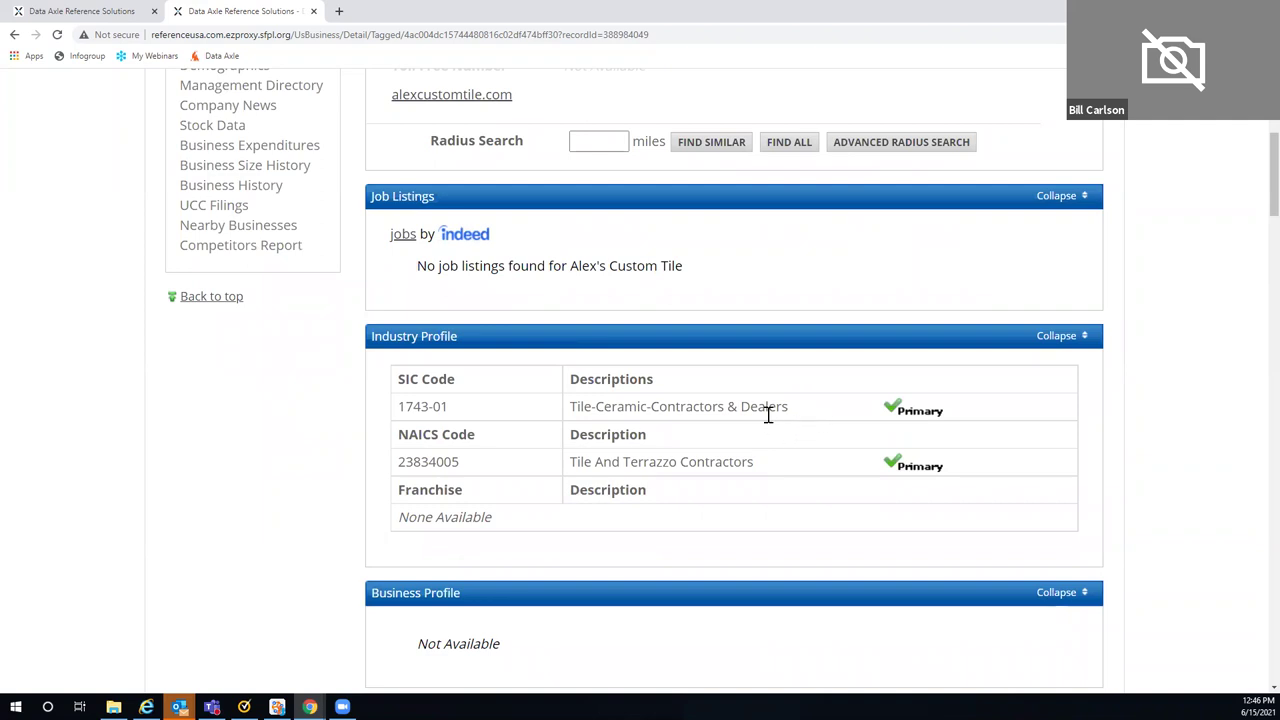
scroll(1186, 317, "up", 3)
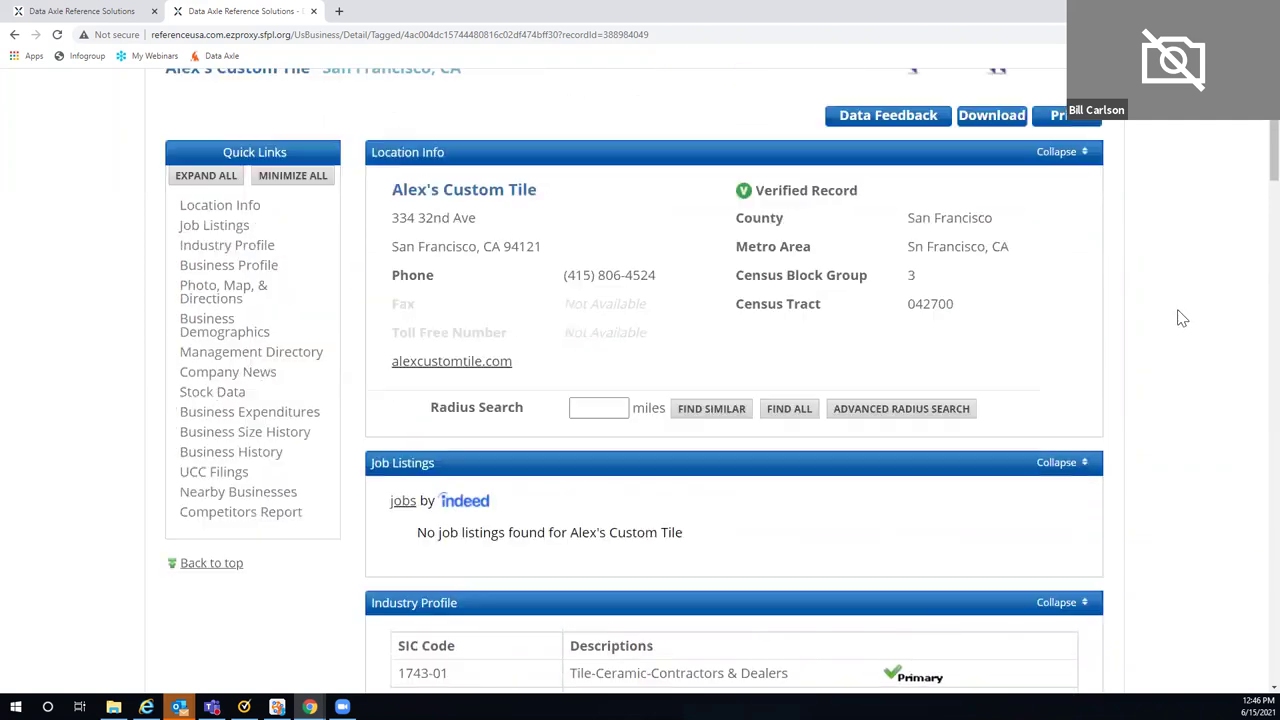
scroll(1000, 260, "up", 1)
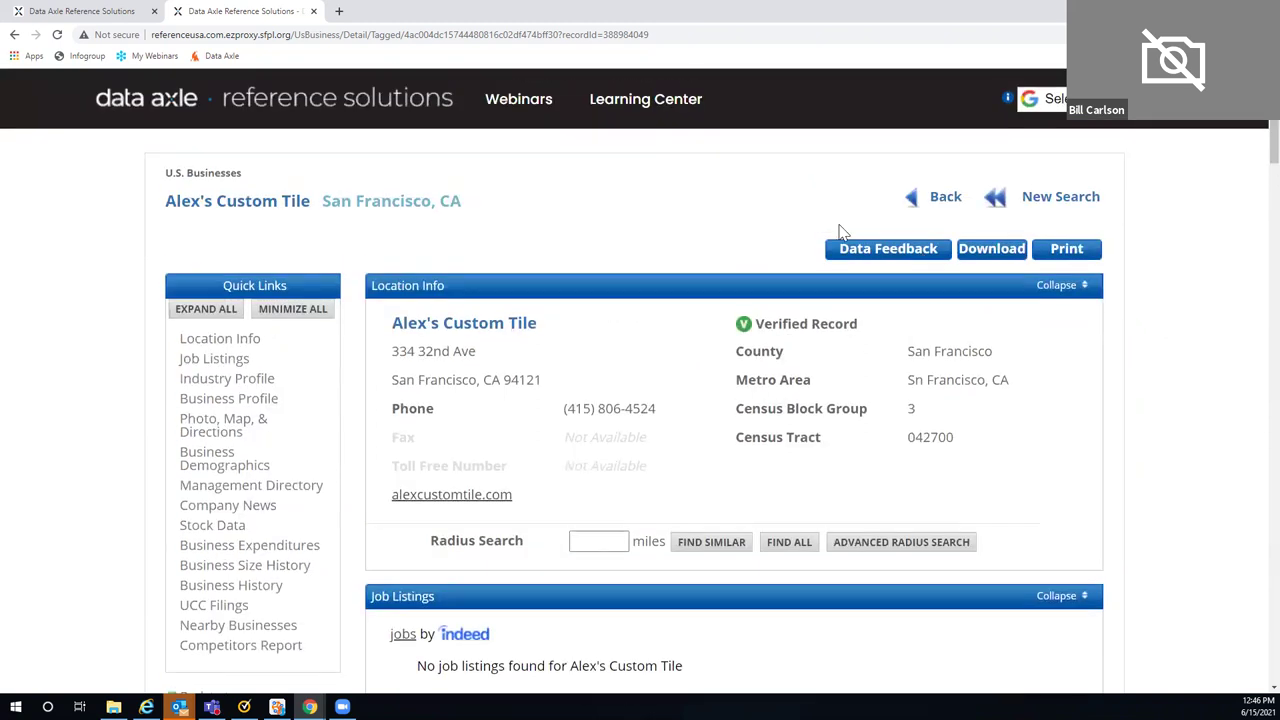
left_click(910, 199)
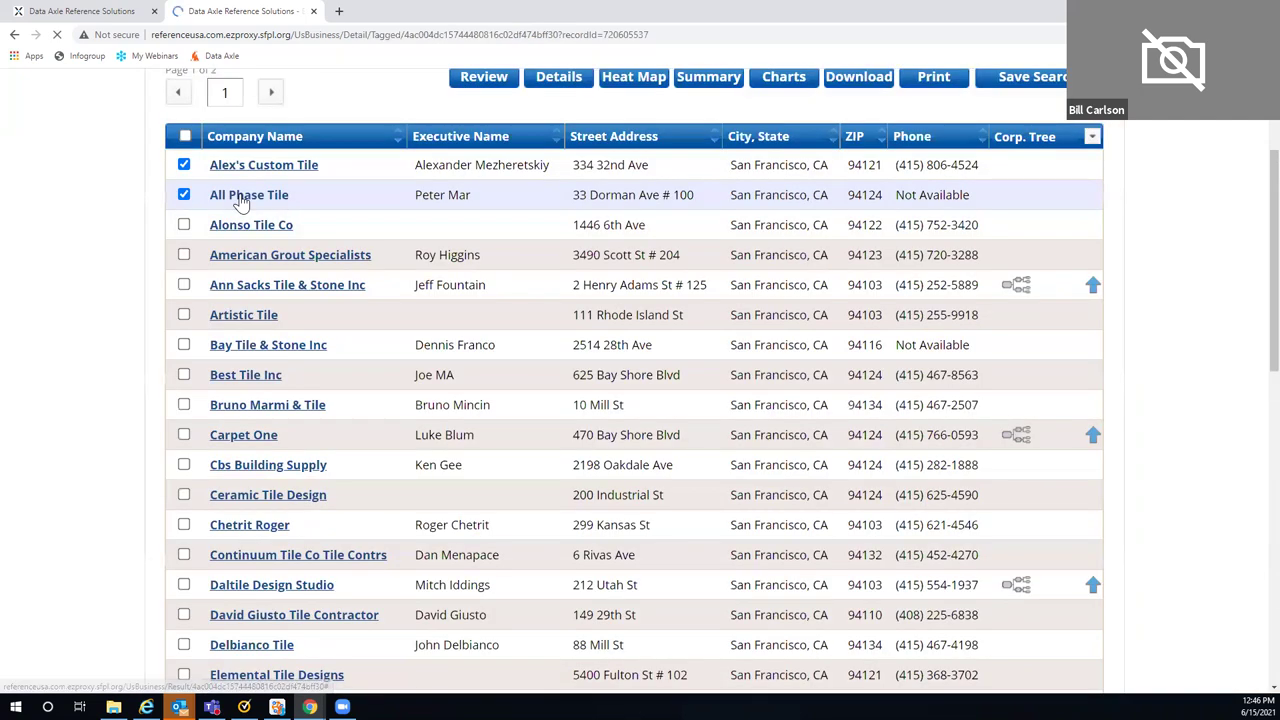
Check the All Phase Tile record for job listings, return to the results and deselect All Phase Tile and Alex's Custom Tile.
left_click(245, 190)
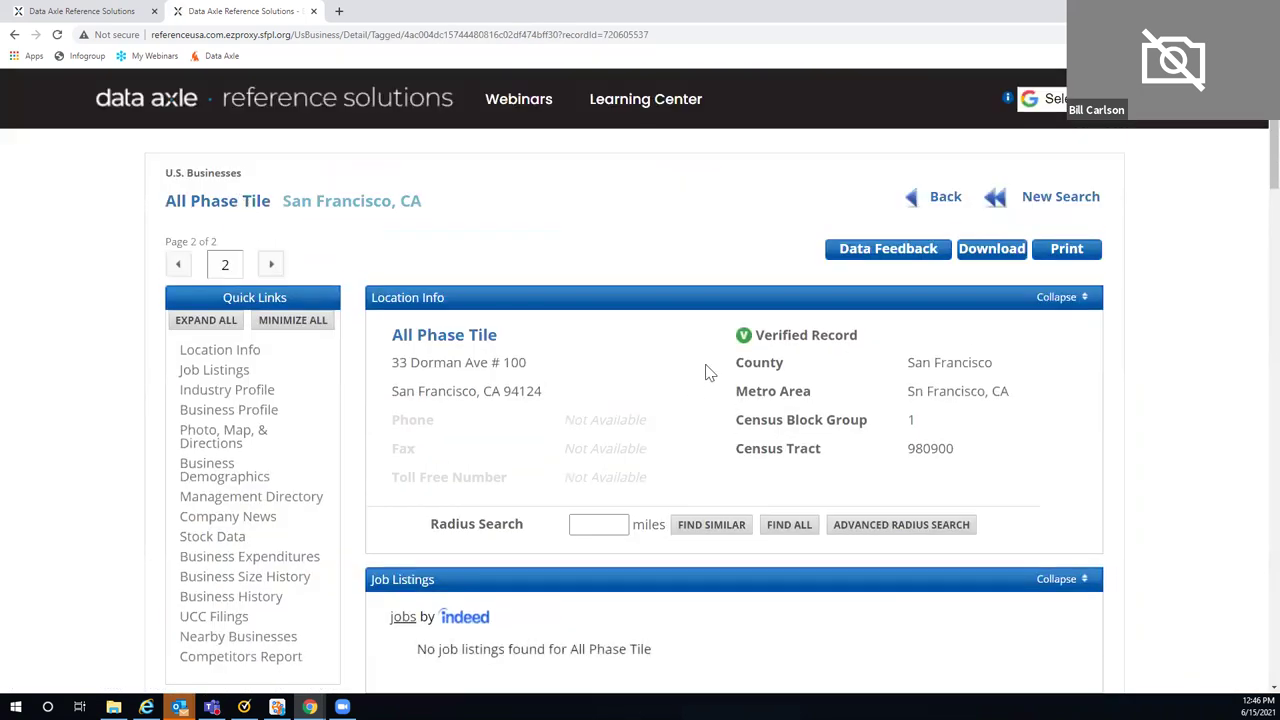
scroll(514, 440, "down", 2)
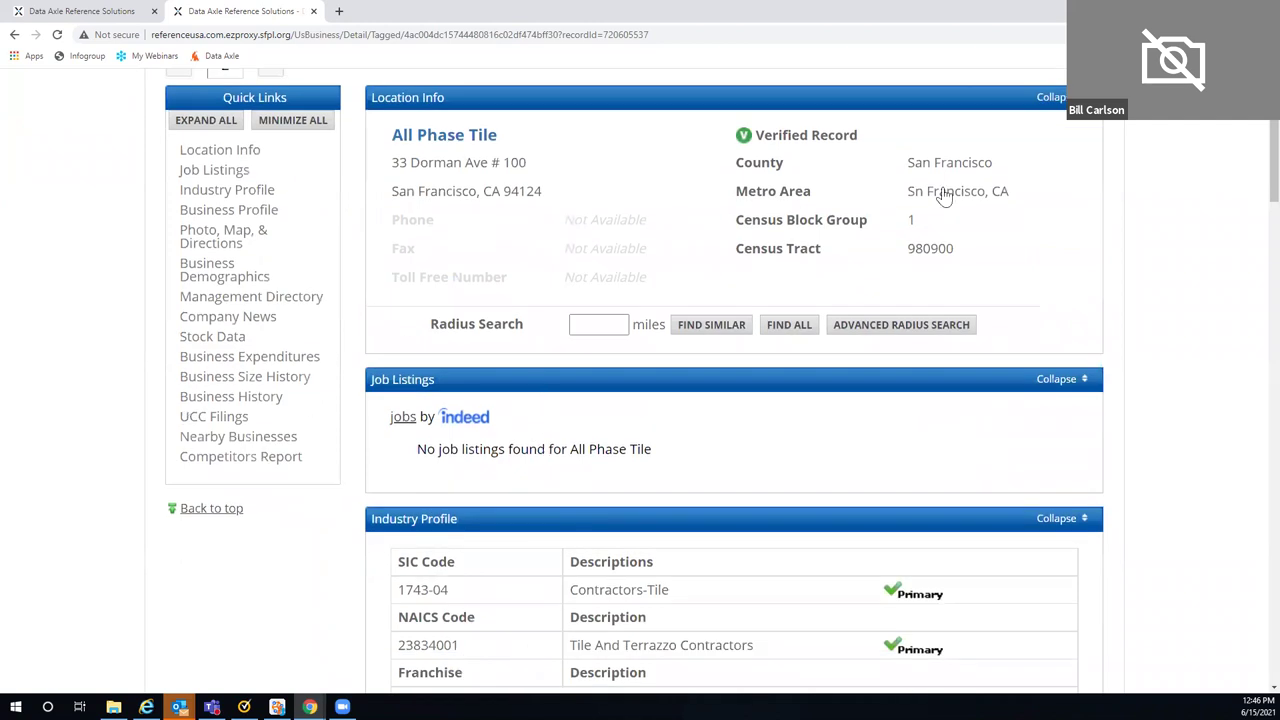
key("alt+Left")
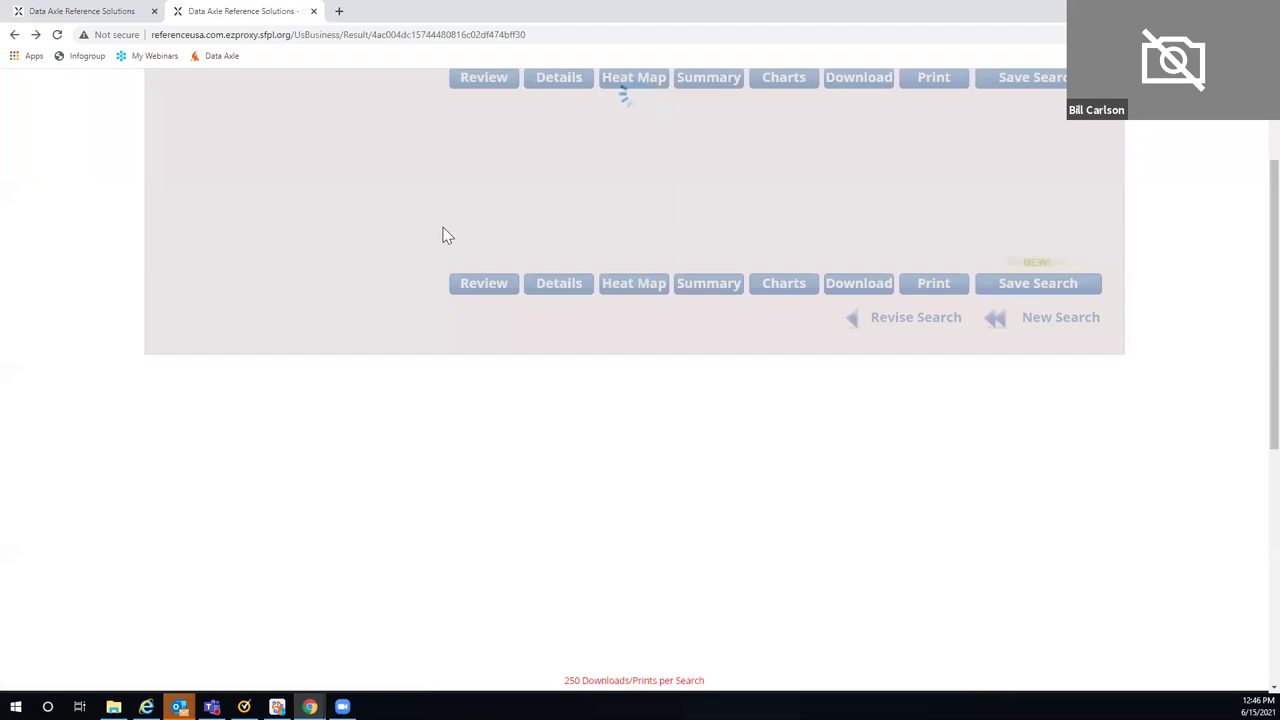
left_click(183, 195)
left_click(183, 165)
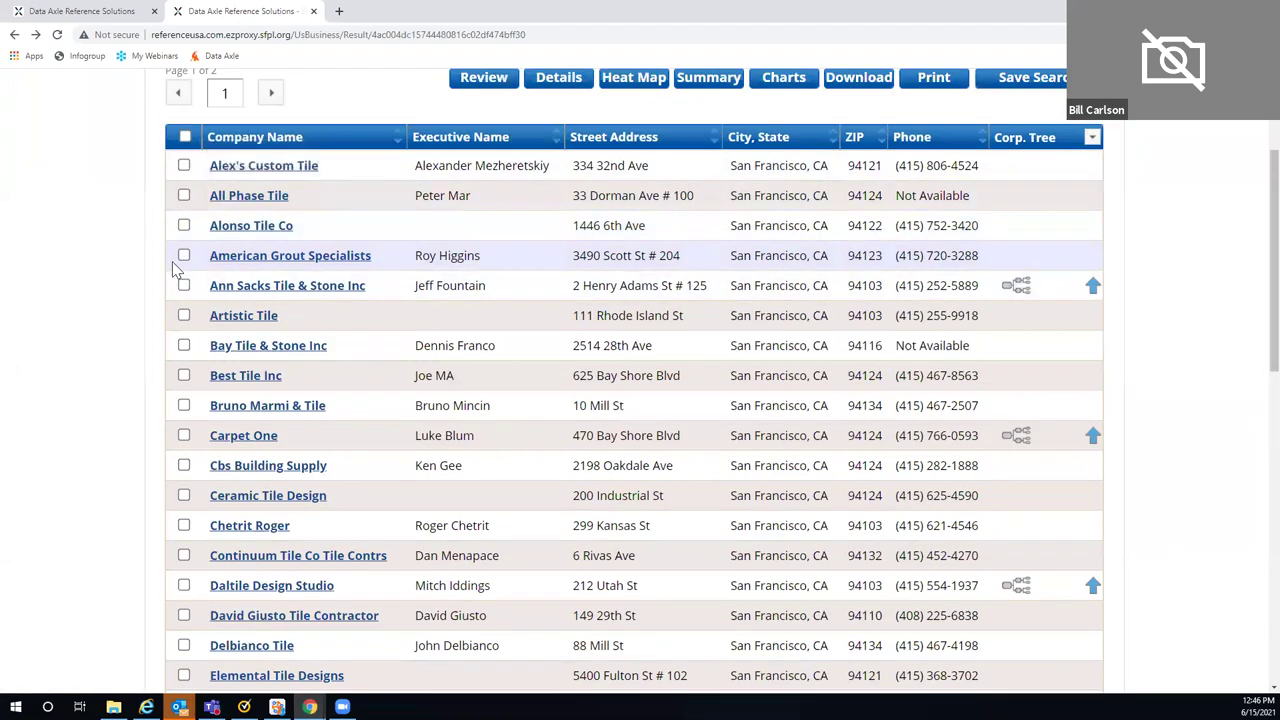
Open the Alonso Tile Co record, check its contact details and job listings, and return to the results.
left_click(233, 231)
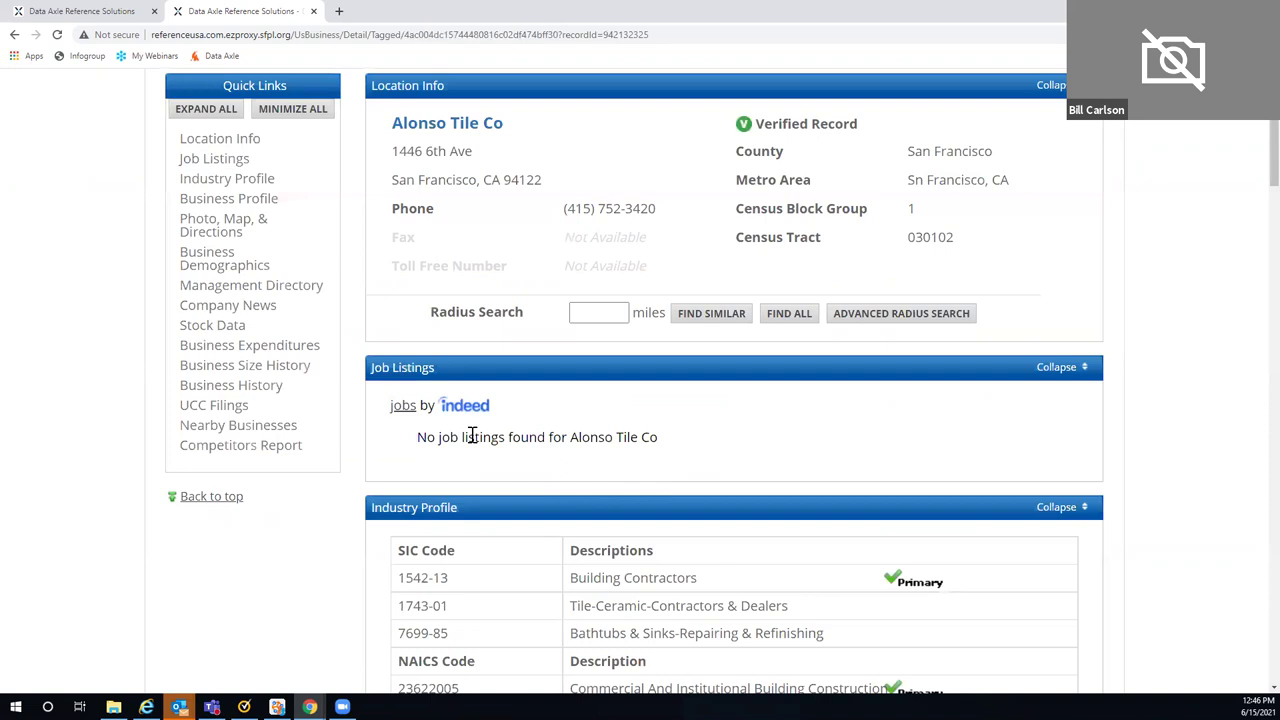
scroll(580, 362, "up", 2)
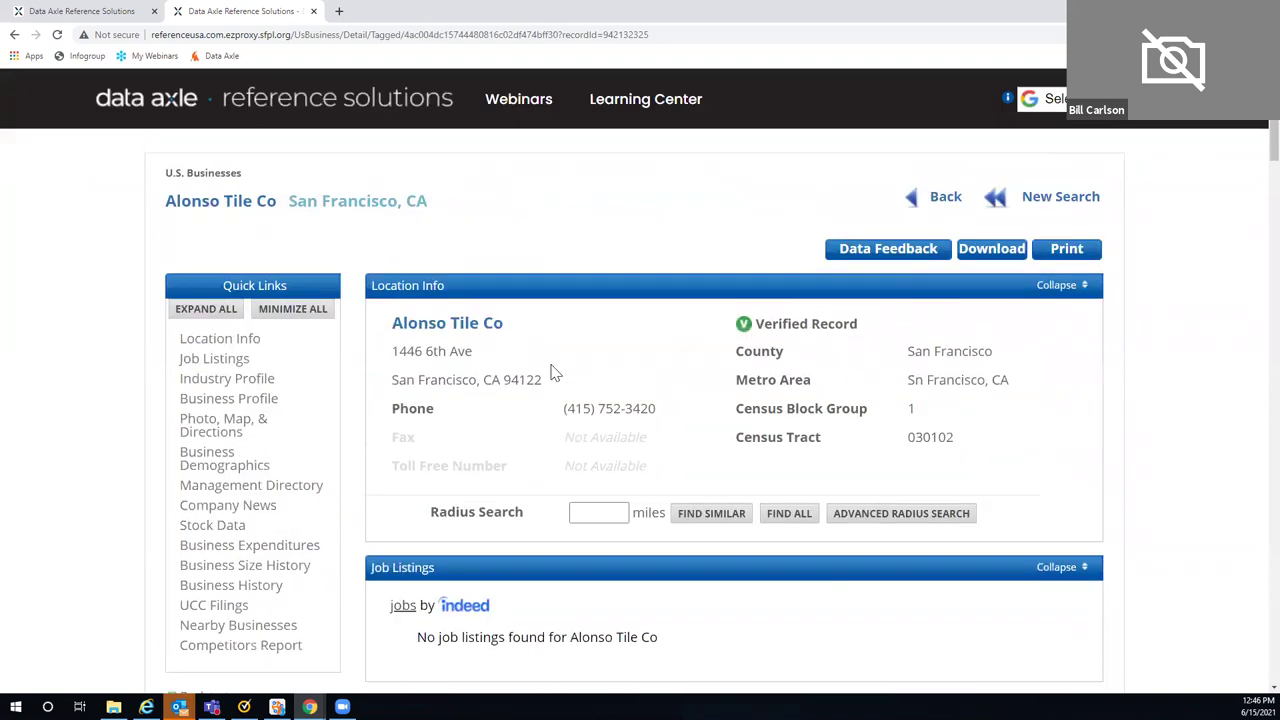
left_click(918, 204)
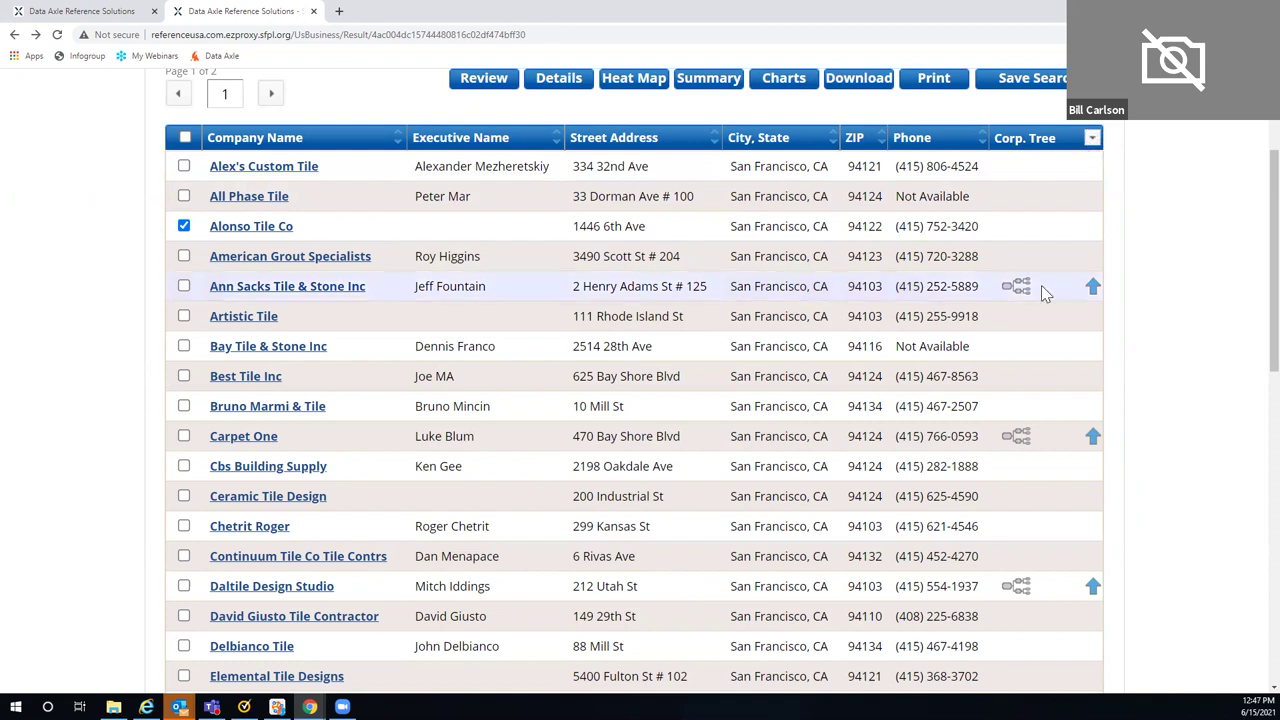
Change the Corp. Tree column of the results list to show Title.
left_click(1092, 140)
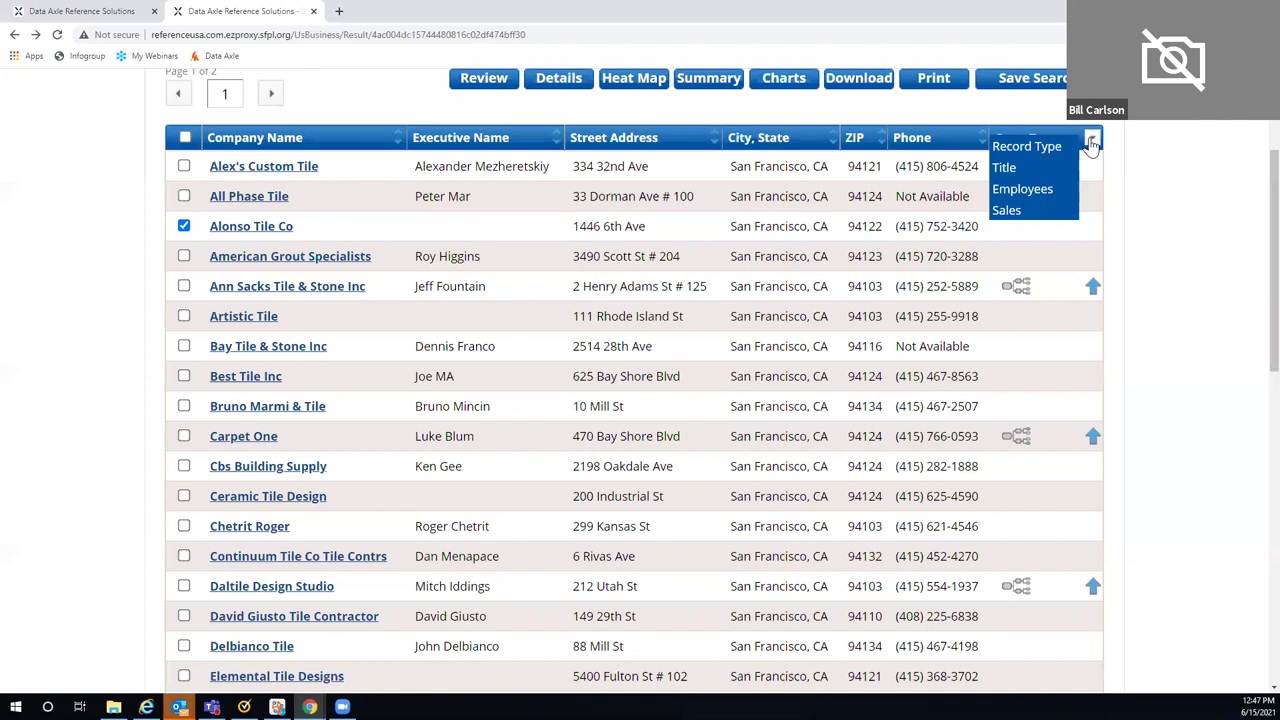
left_click(1003, 168)
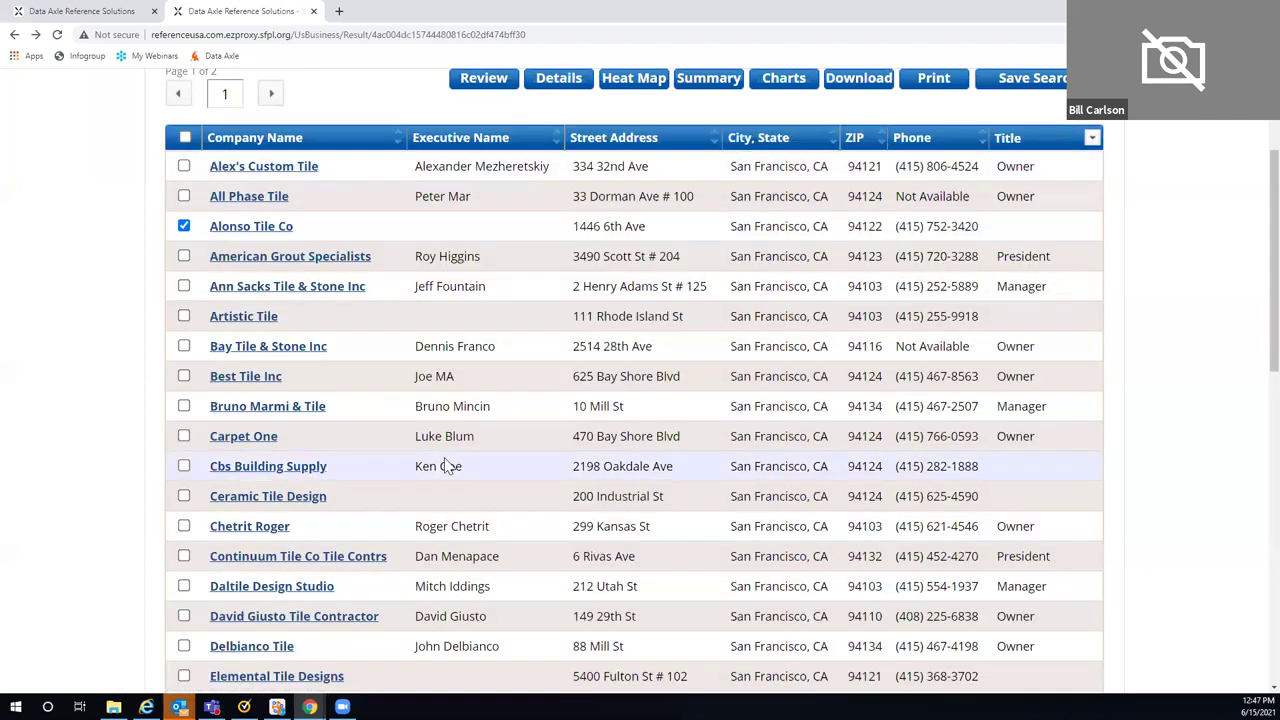
Open the Best Tile Inc record to view its contact details and return to the results list.
scroll(1168, 206, "down", 1)
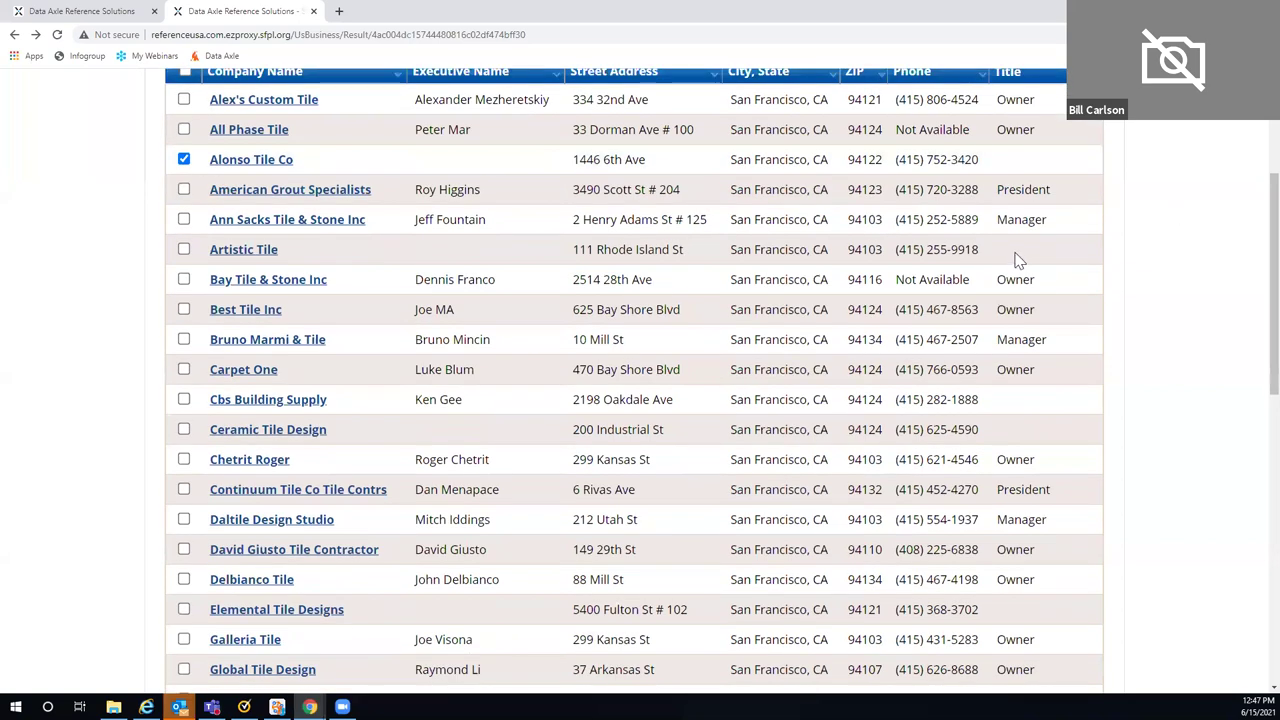
scroll(900, 262, "down", 1)
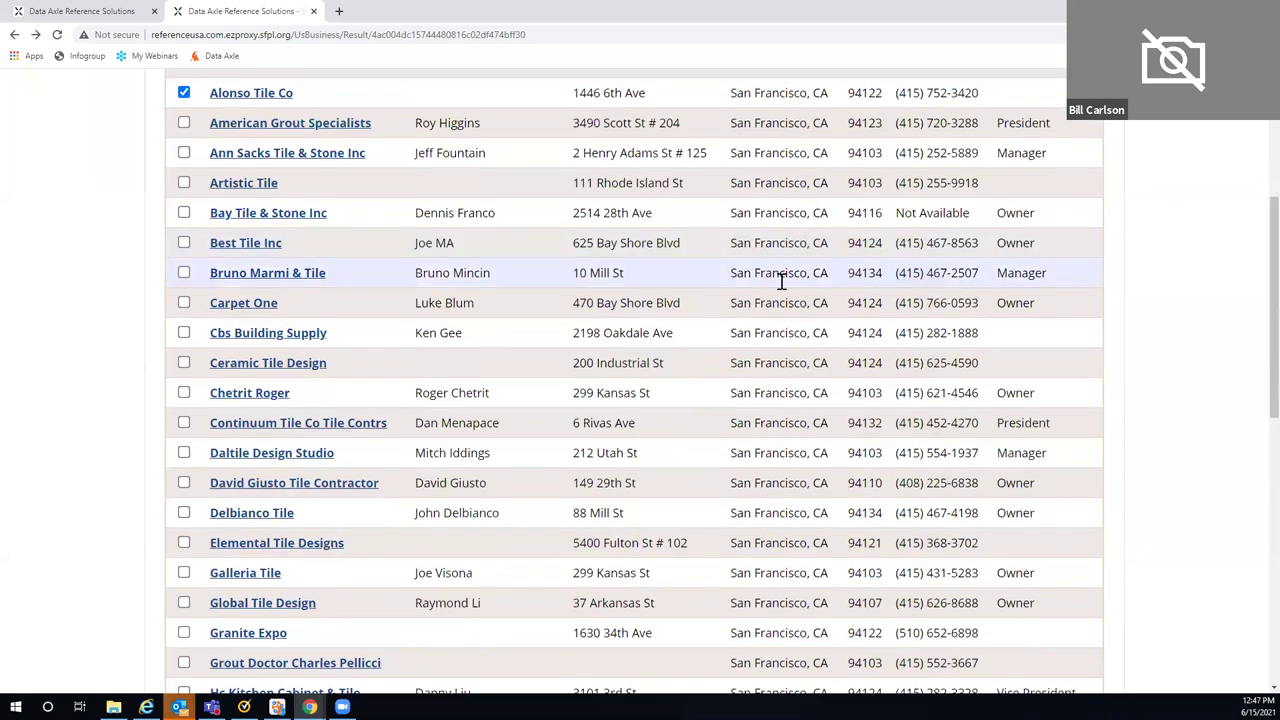
left_click(232, 247)
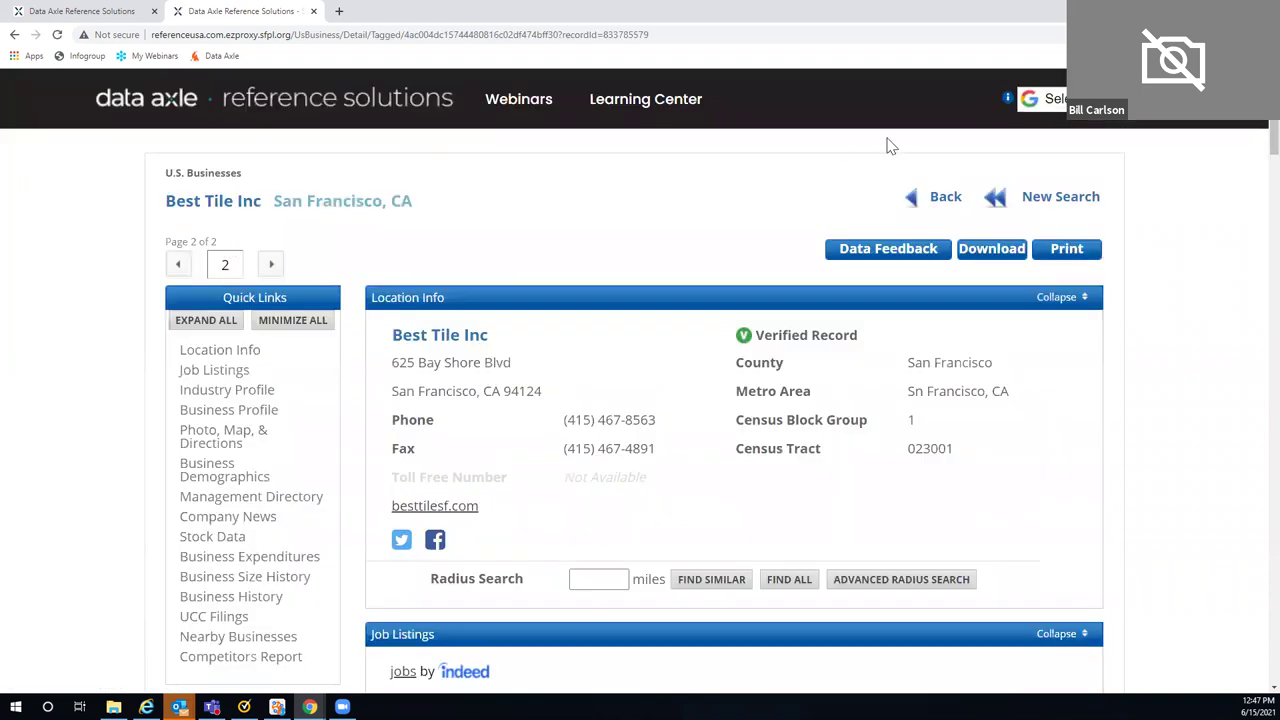
left_click(900, 203)
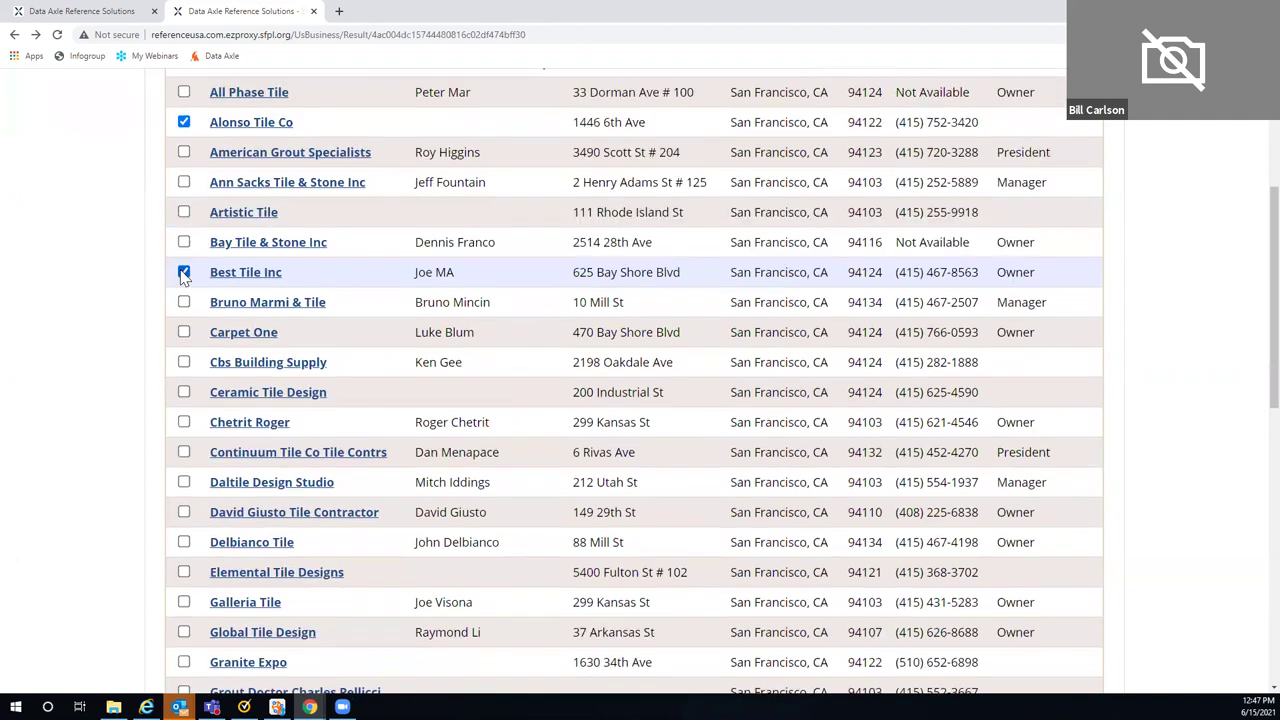
Deselect Best Tile Inc and Alonso Tile Co, and change the Title column of the results list to show Corp. Tree.
left_click(184, 272)
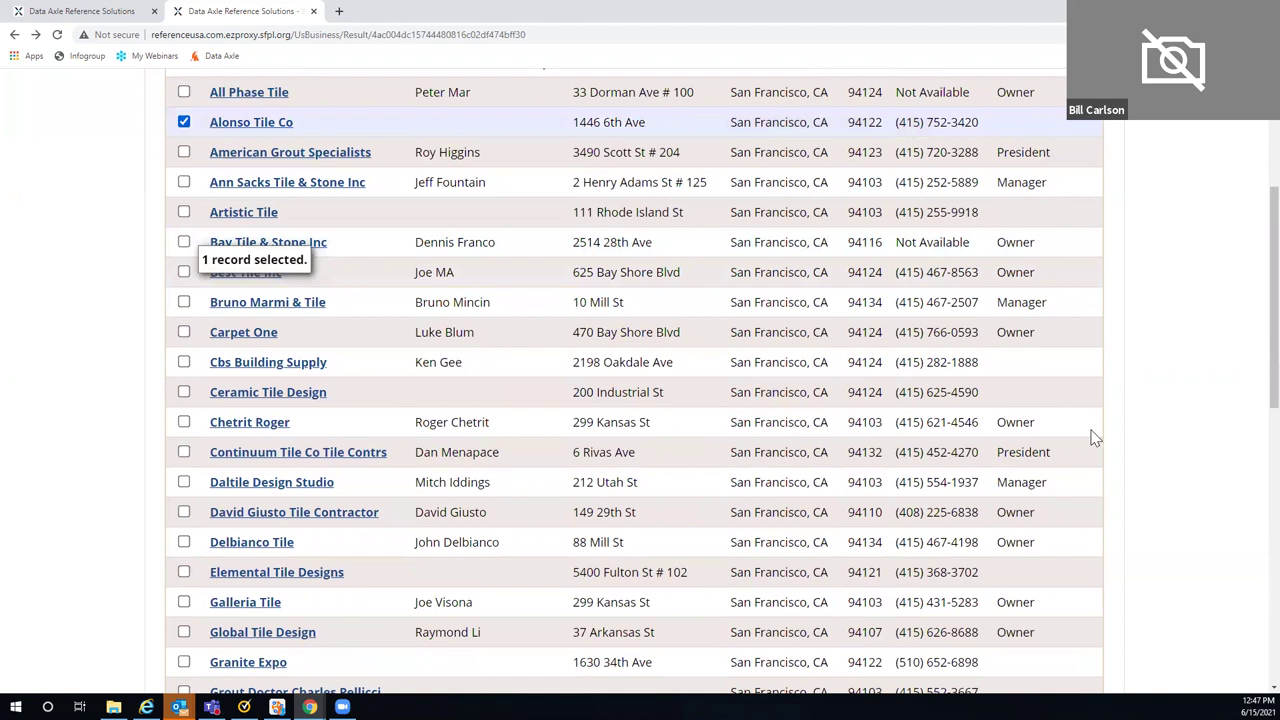
scroll(1100, 330, "up", 2)
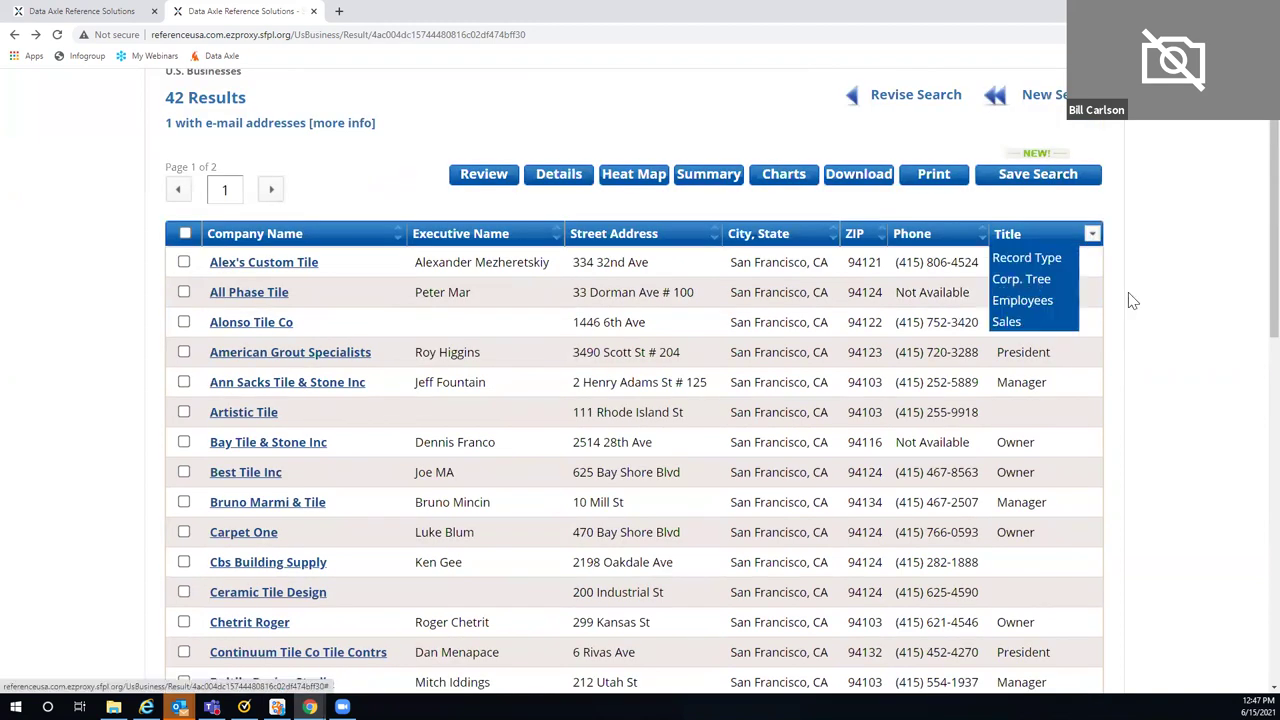
left_click(1021, 279)
Open the corporate tree of Carpet One and collapse the branches under Carpet One Floor & Home.
scroll(1030, 258, "down", 2)
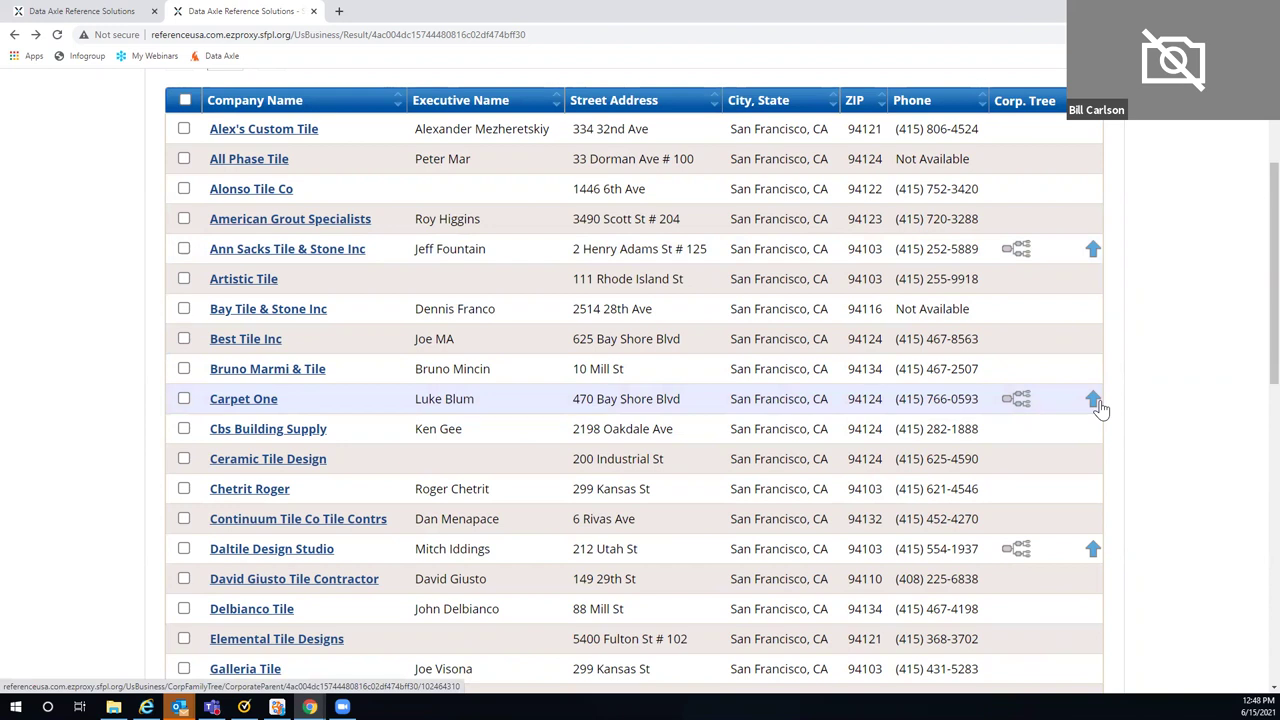
left_click(1012, 402)
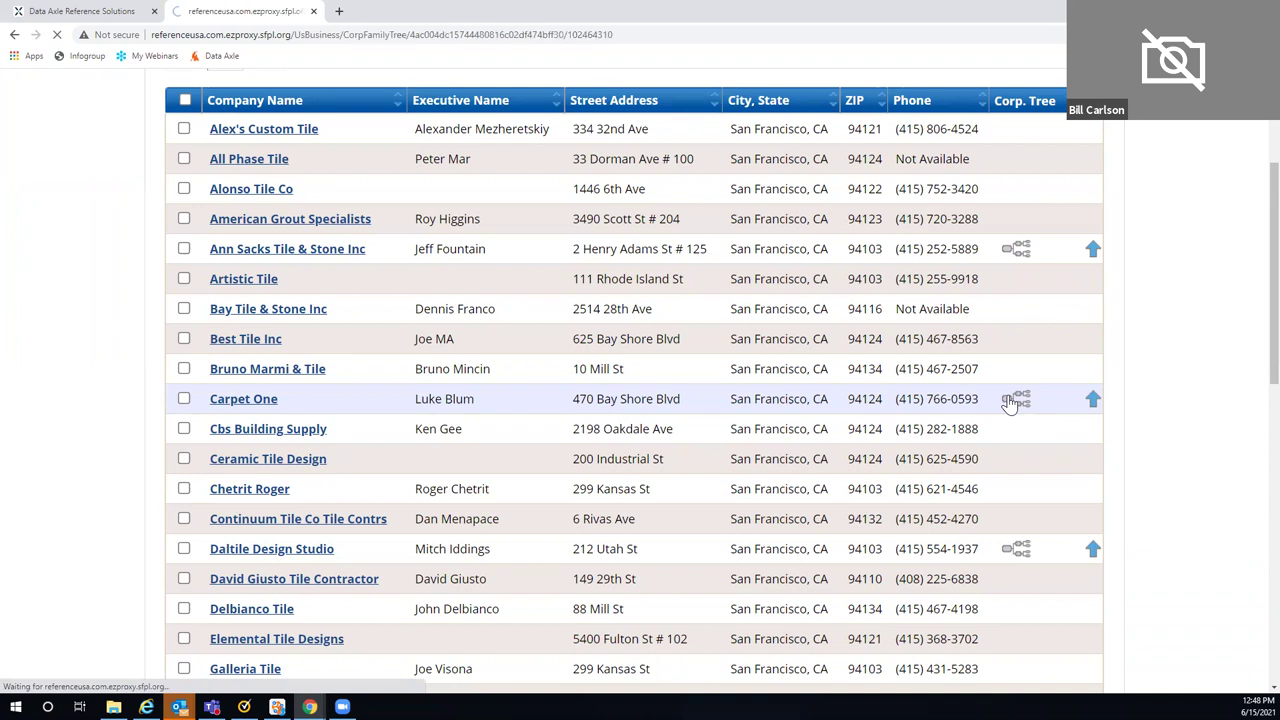
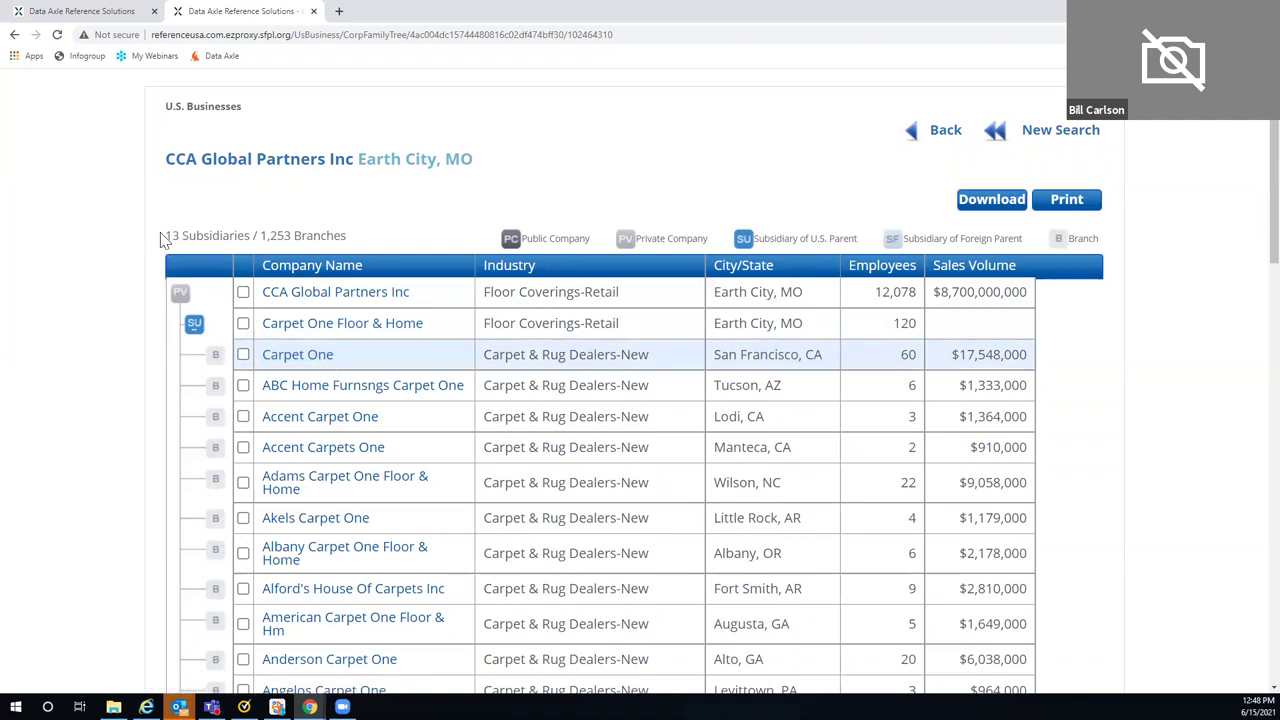
left_click(194, 326)
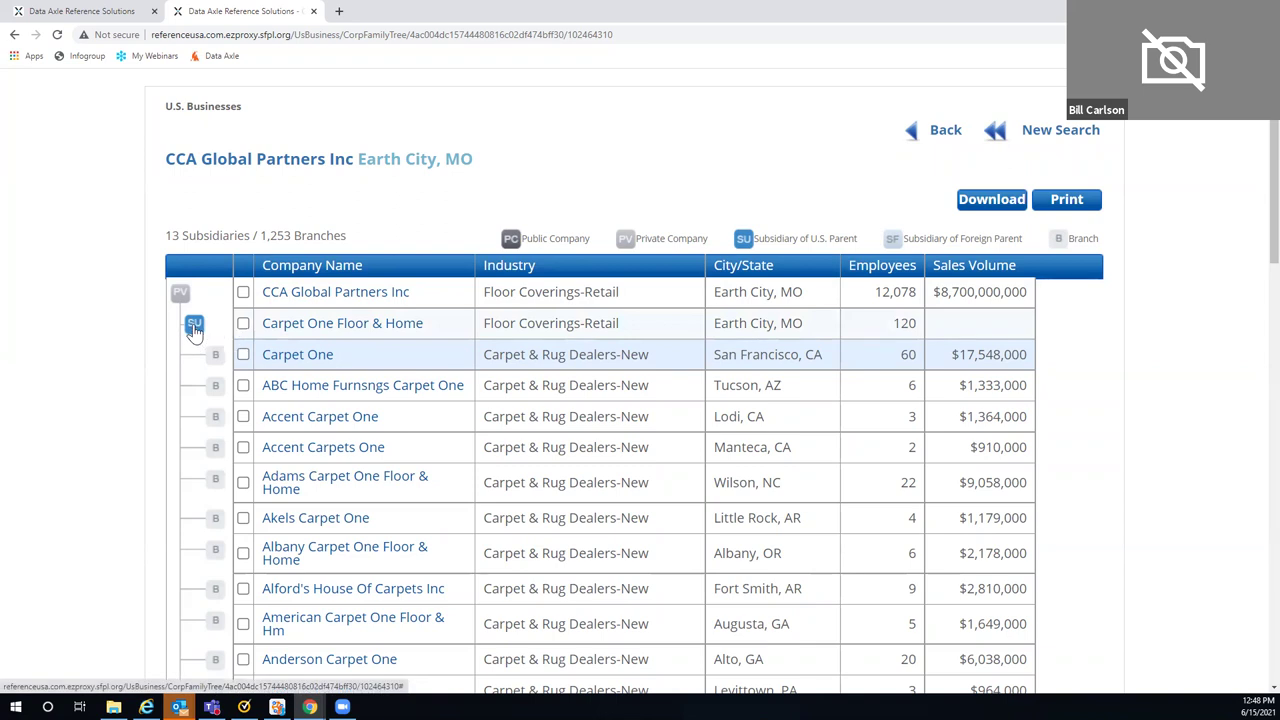
Review the subsidiaries and branches of CCA Global Partners Inc and return to the results list.
scroll(100, 333, "down", 1)
scroll(100, 333, "down", 1)
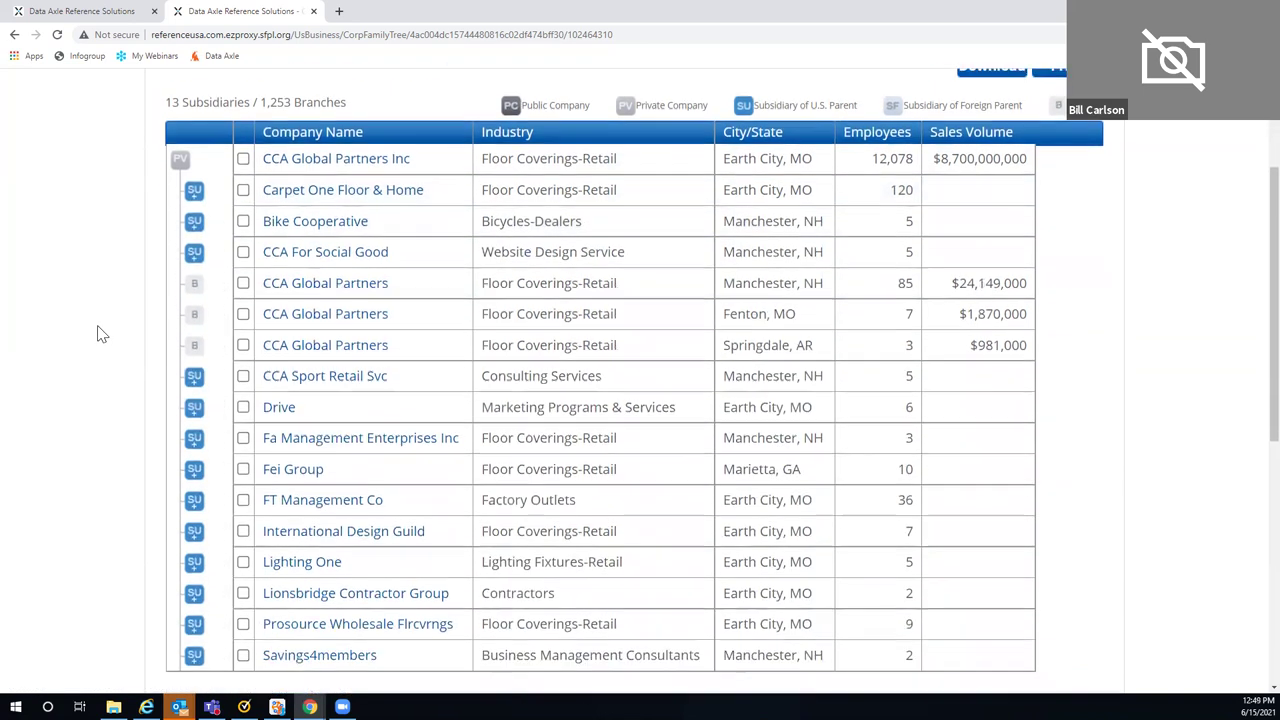
scroll(100, 333, "down", 1)
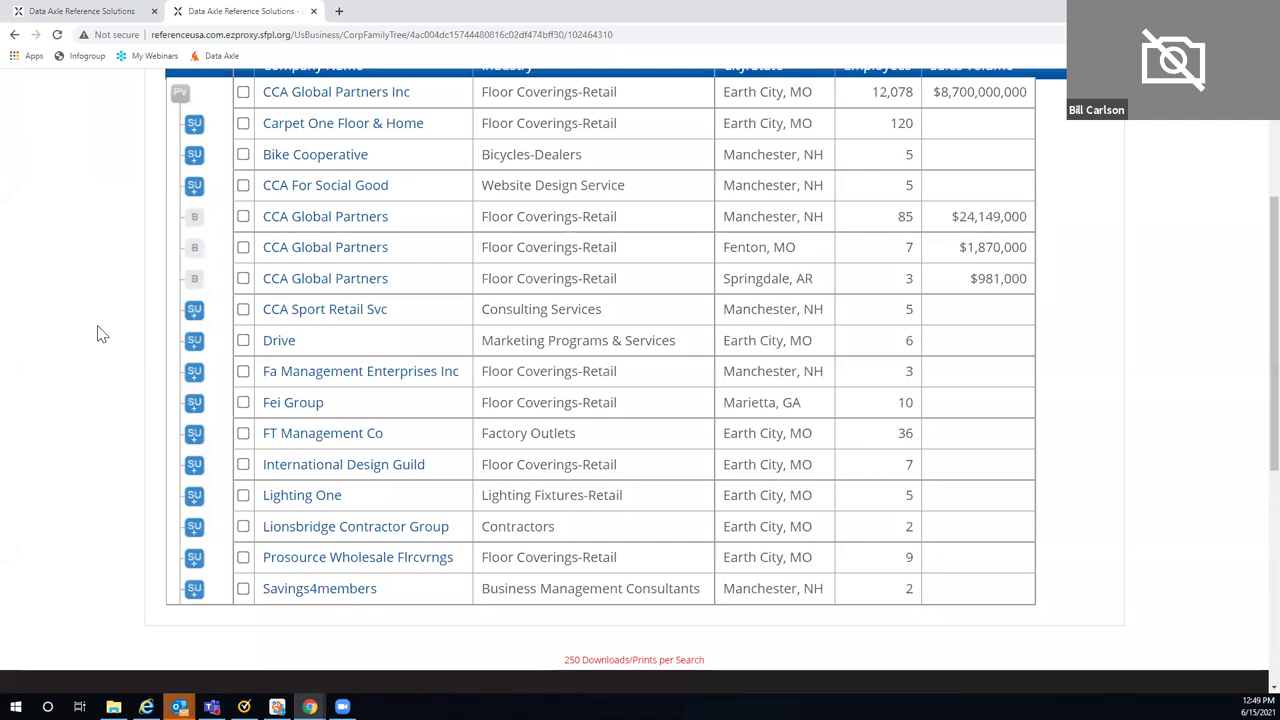
scroll(80, 263, "up", 2)
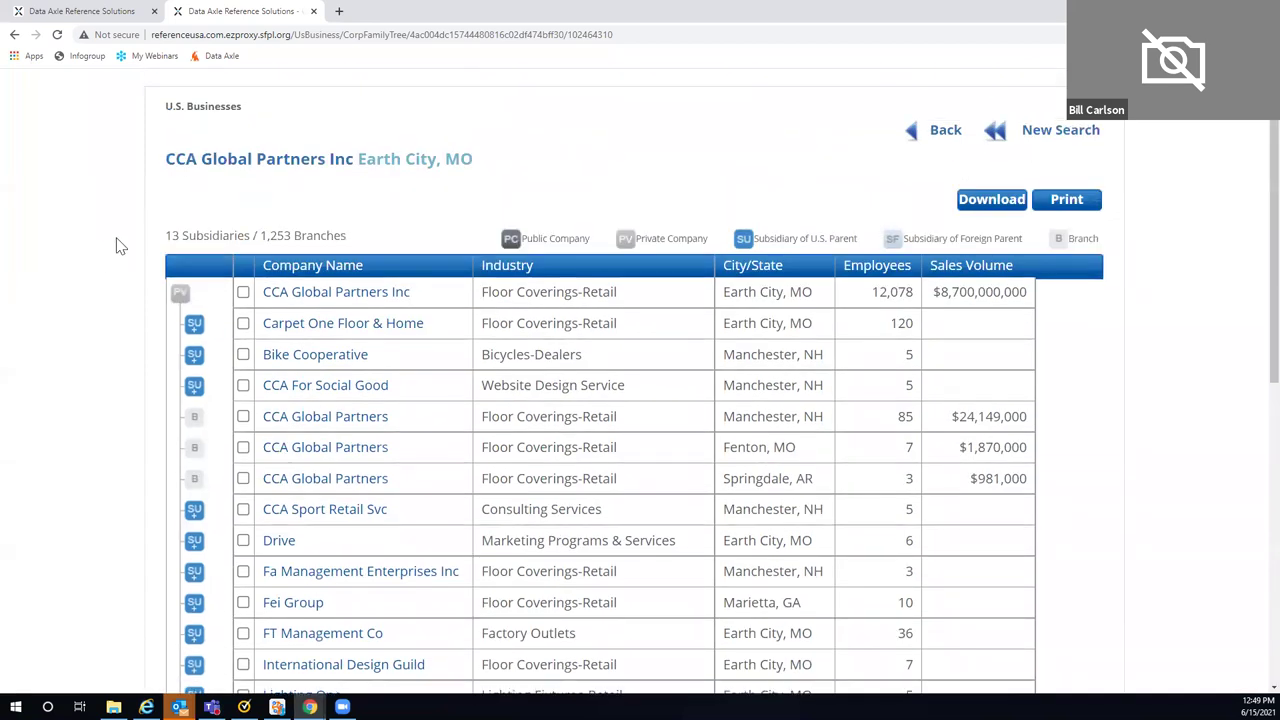
left_click(946, 140)
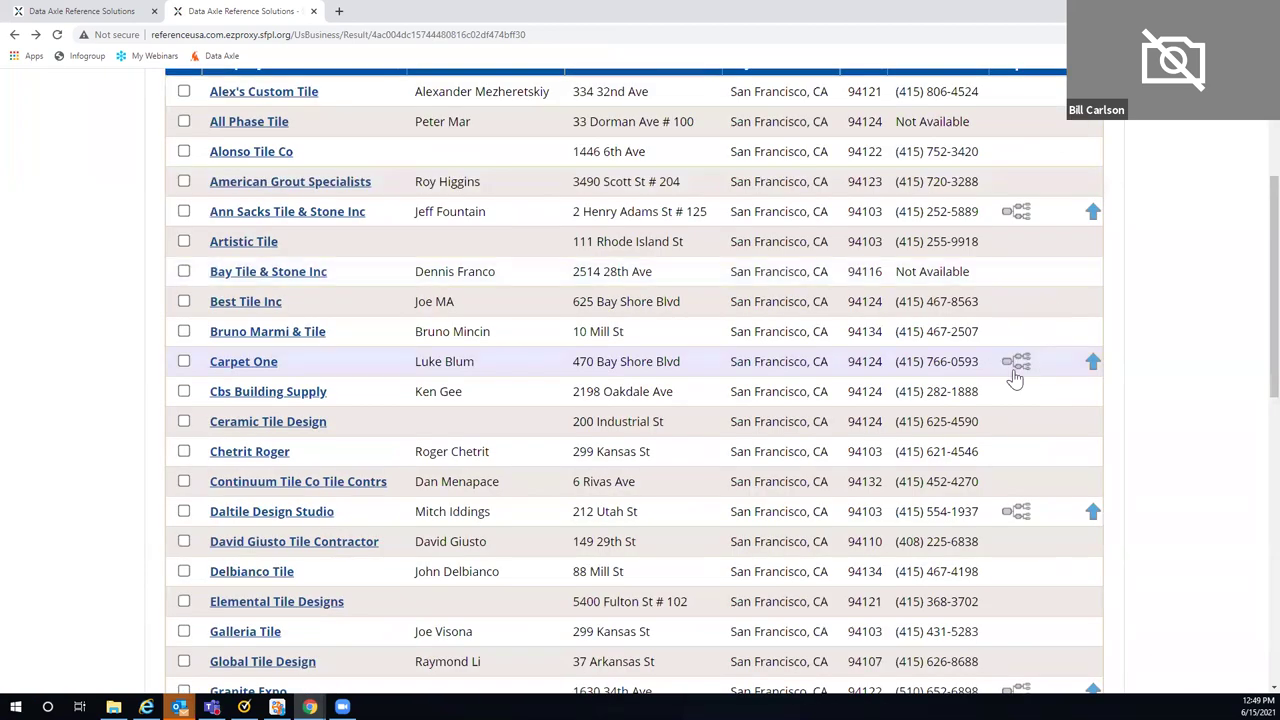
Open the Carpet One record and review its location info and job listings.
left_click(231, 368)
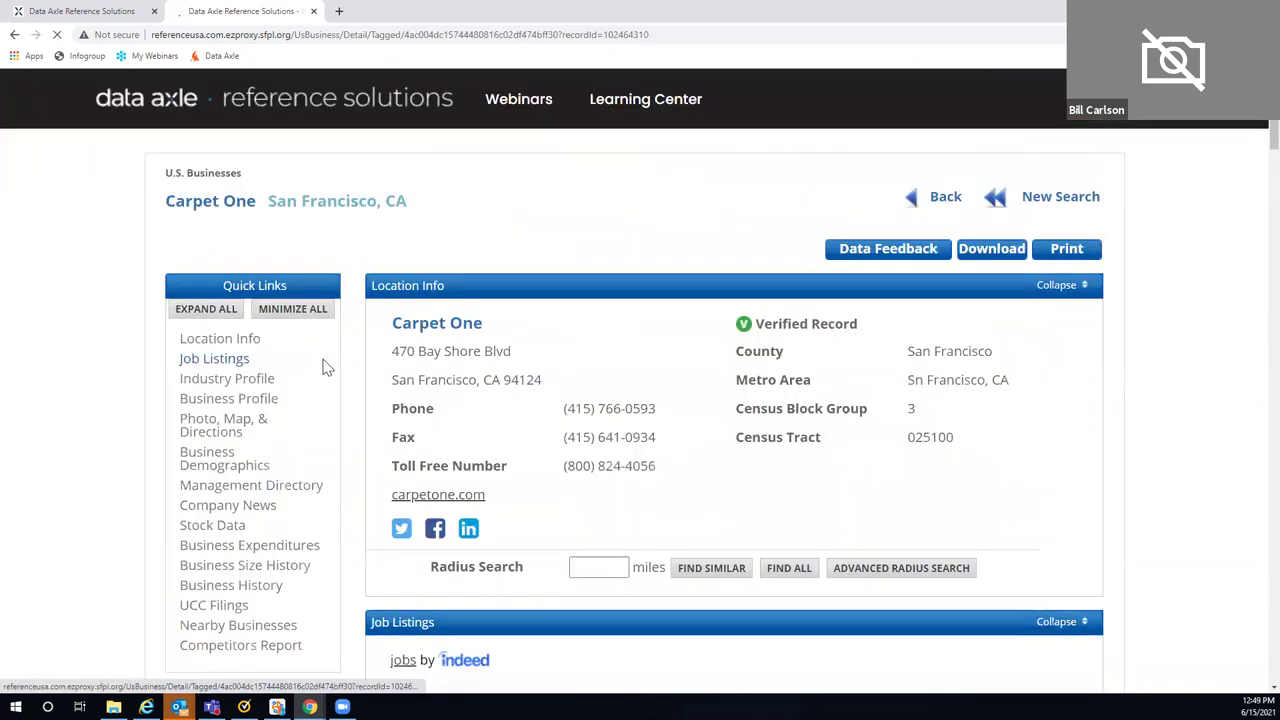
scroll(352, 366, "down", 2)
scroll(352, 366, "down", 1)
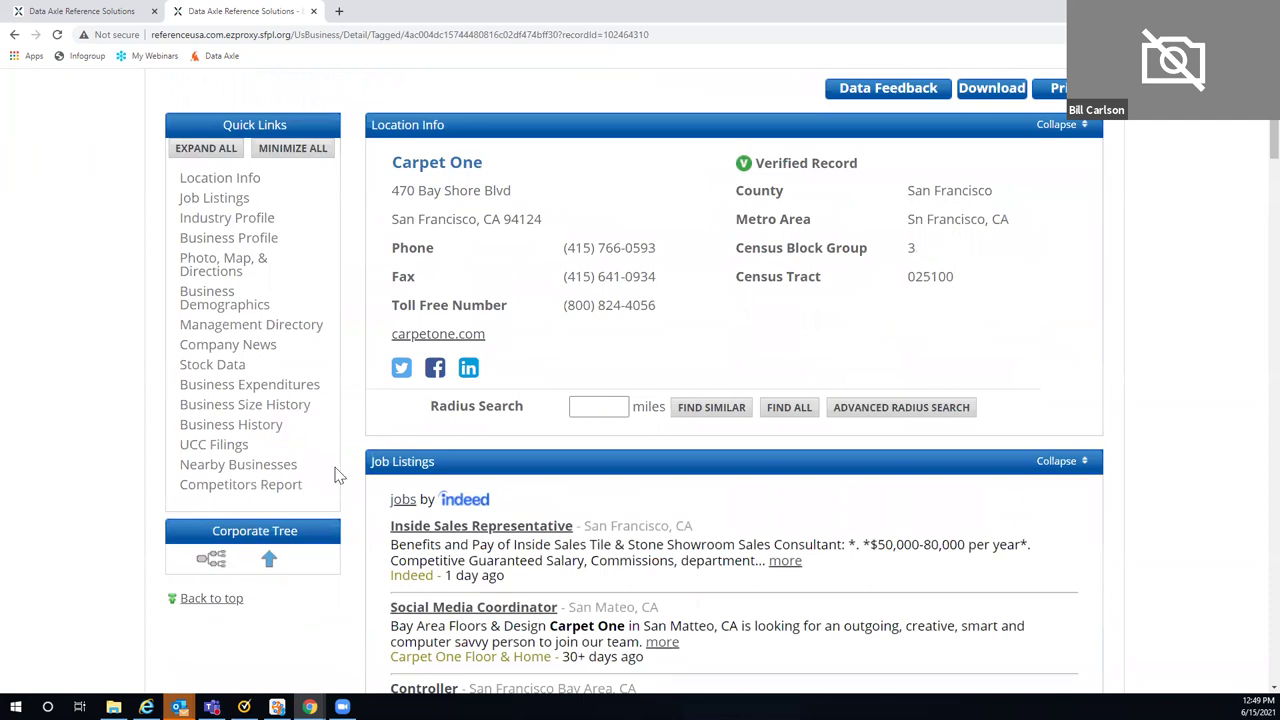
scroll(190, 446, "down", 1)
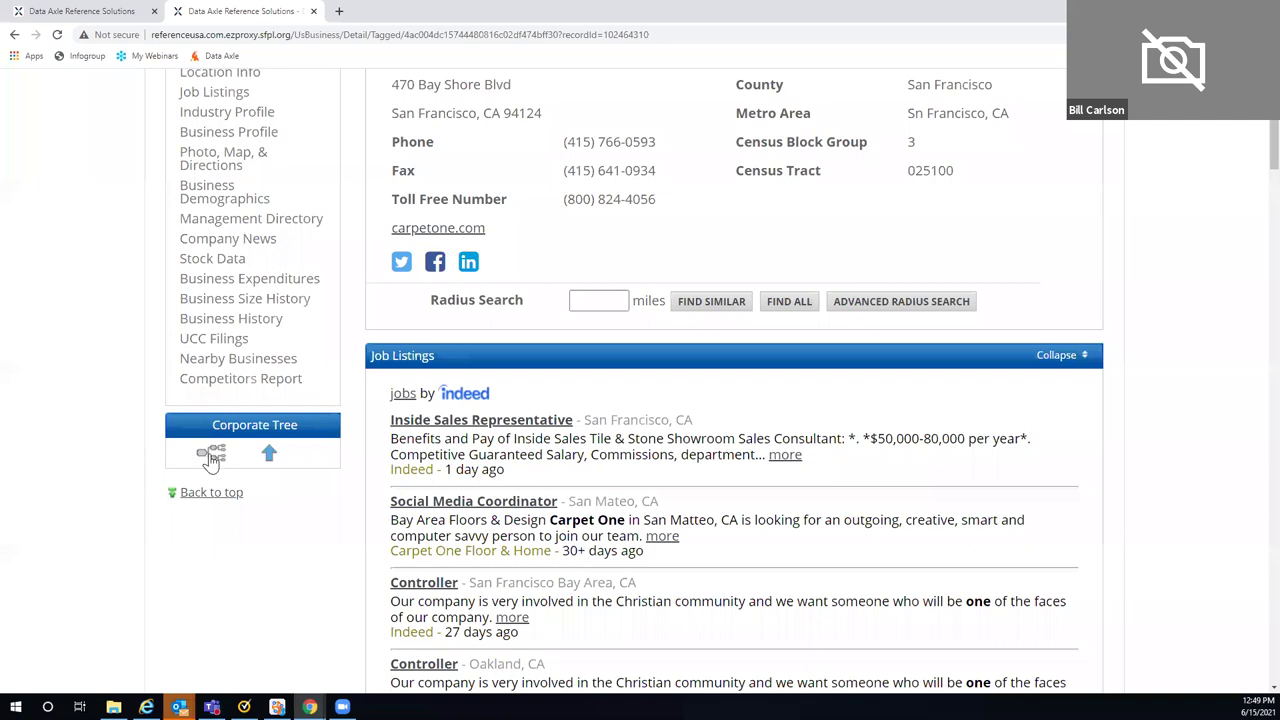
View the corporate tree from the Carpet One record with the Carpet One Floor & Home branches collapsed, and return to the record.
left_click(210, 455)
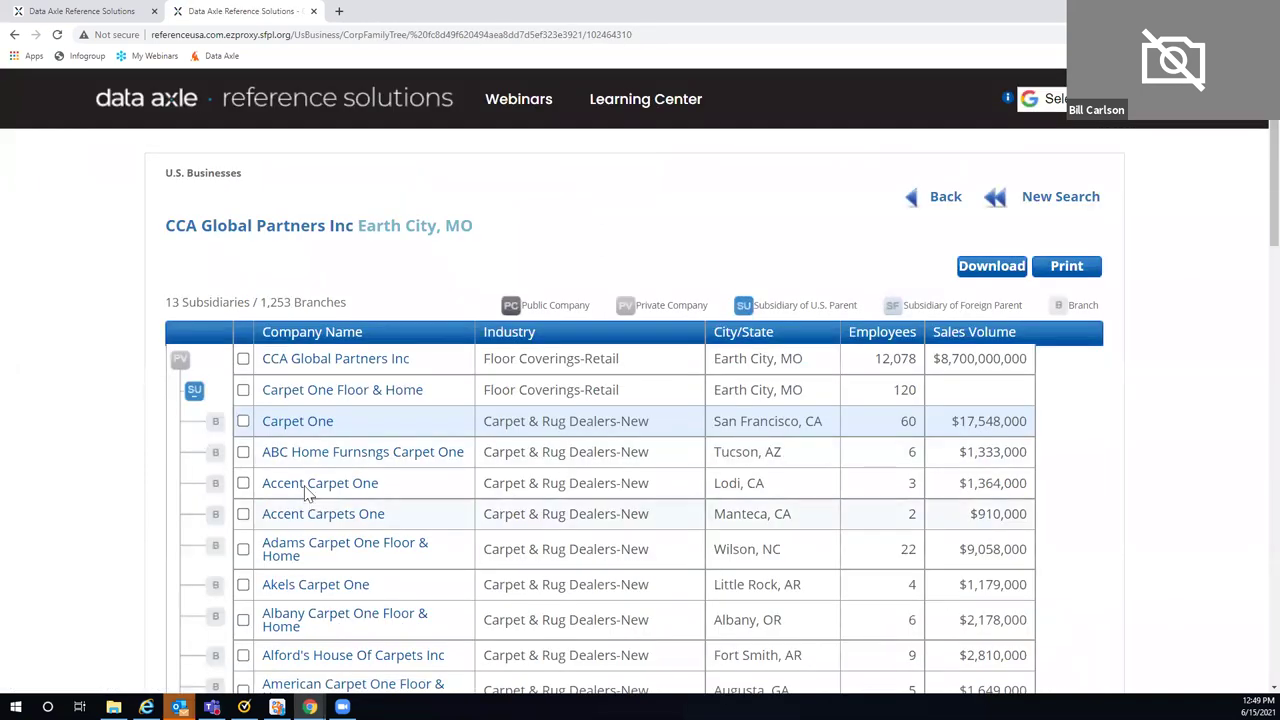
left_click(170, 388)
scroll(135, 363, "down", 2)
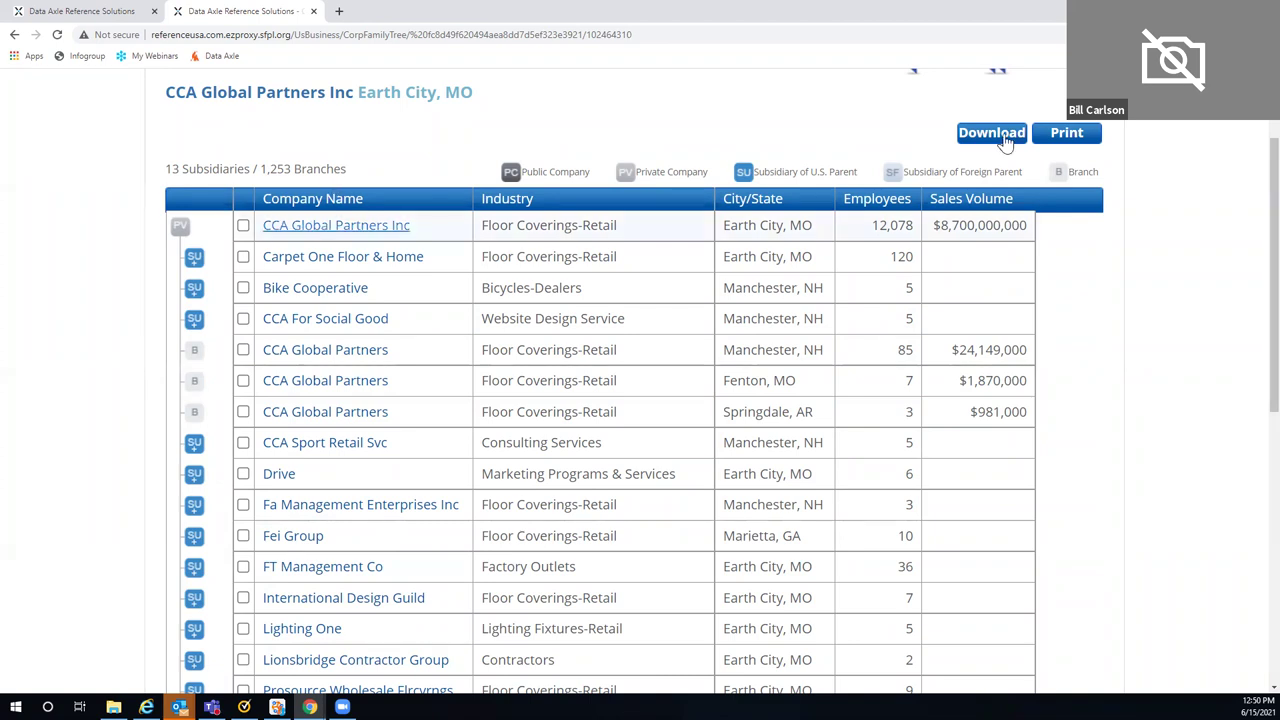
scroll(948, 203, "up", 2)
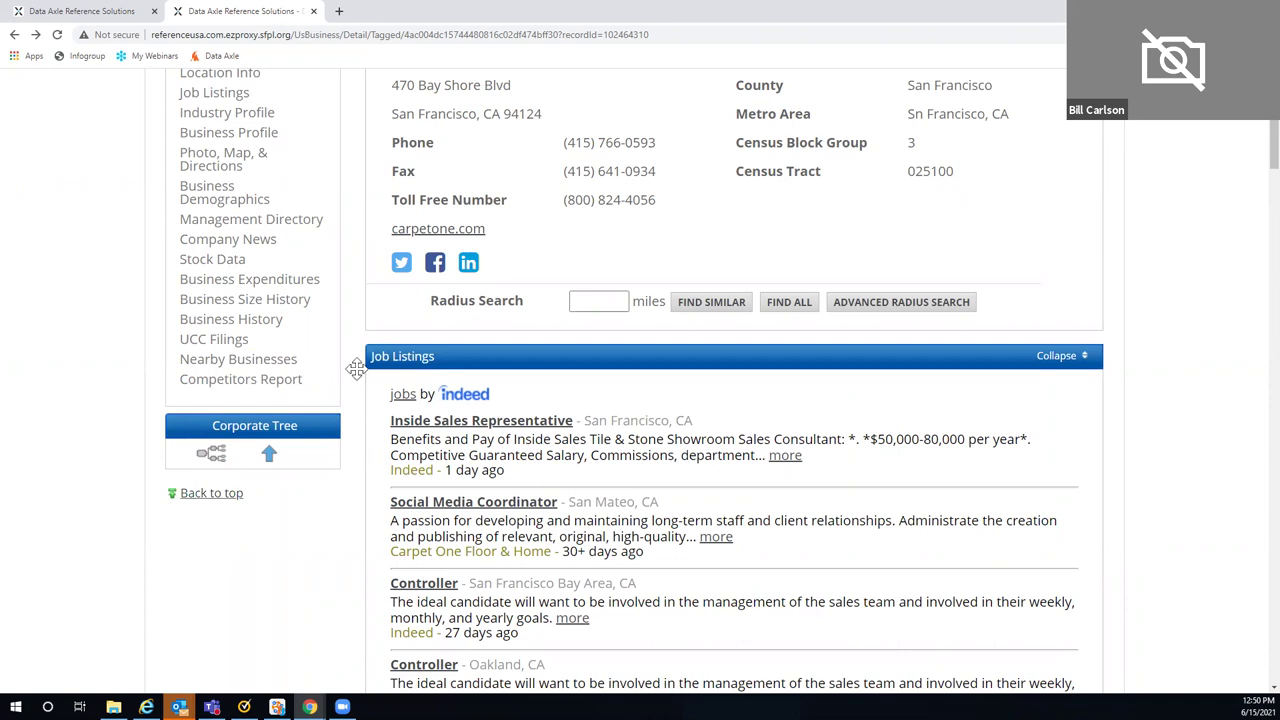
Return to the list of available databases and open the advanced search of the U.S. Jobs / Internships database.
scroll(1060, 296, "up", 2)
scroll(1091, 298, "up", 3)
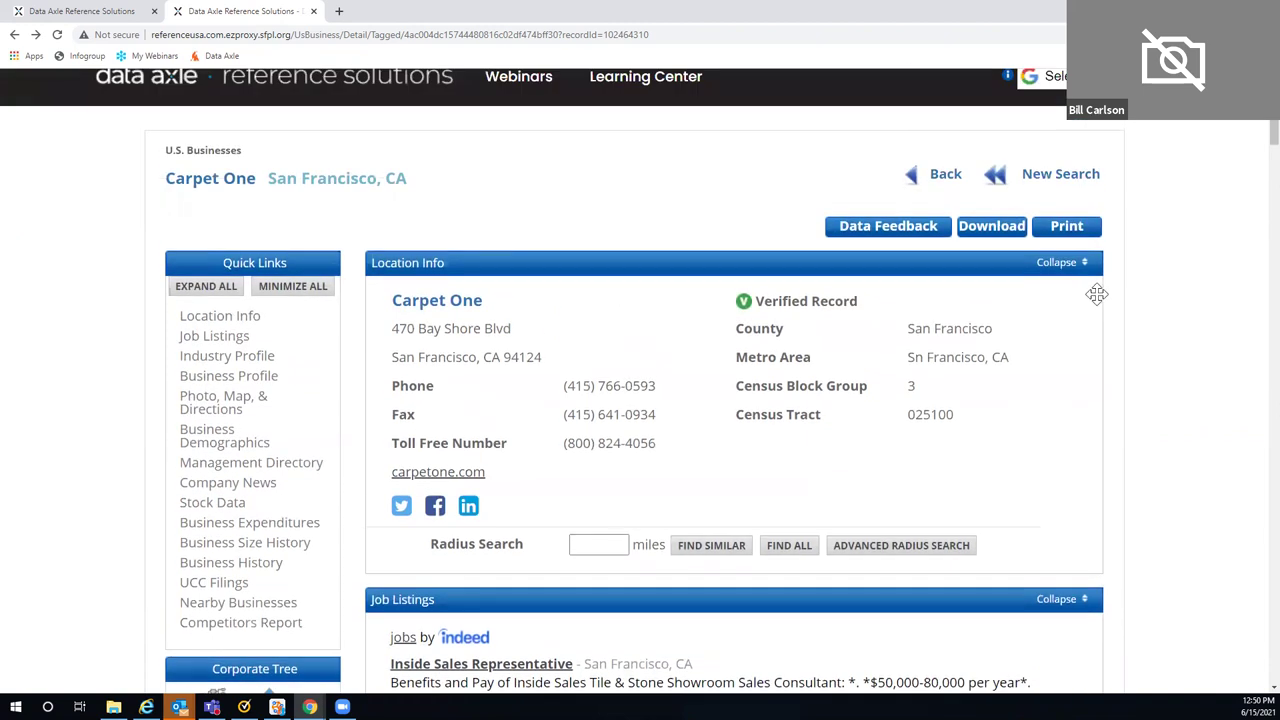
scroll(1094, 289, "up", 1)
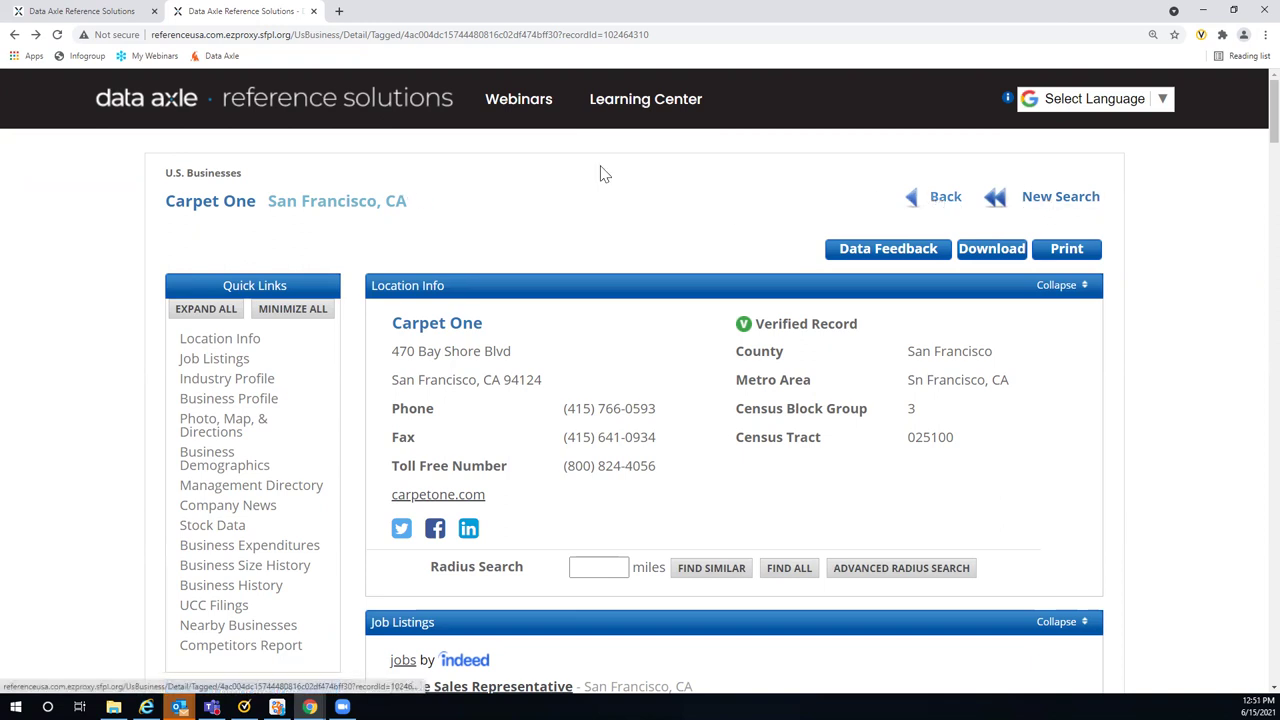
left_click(360, 108)
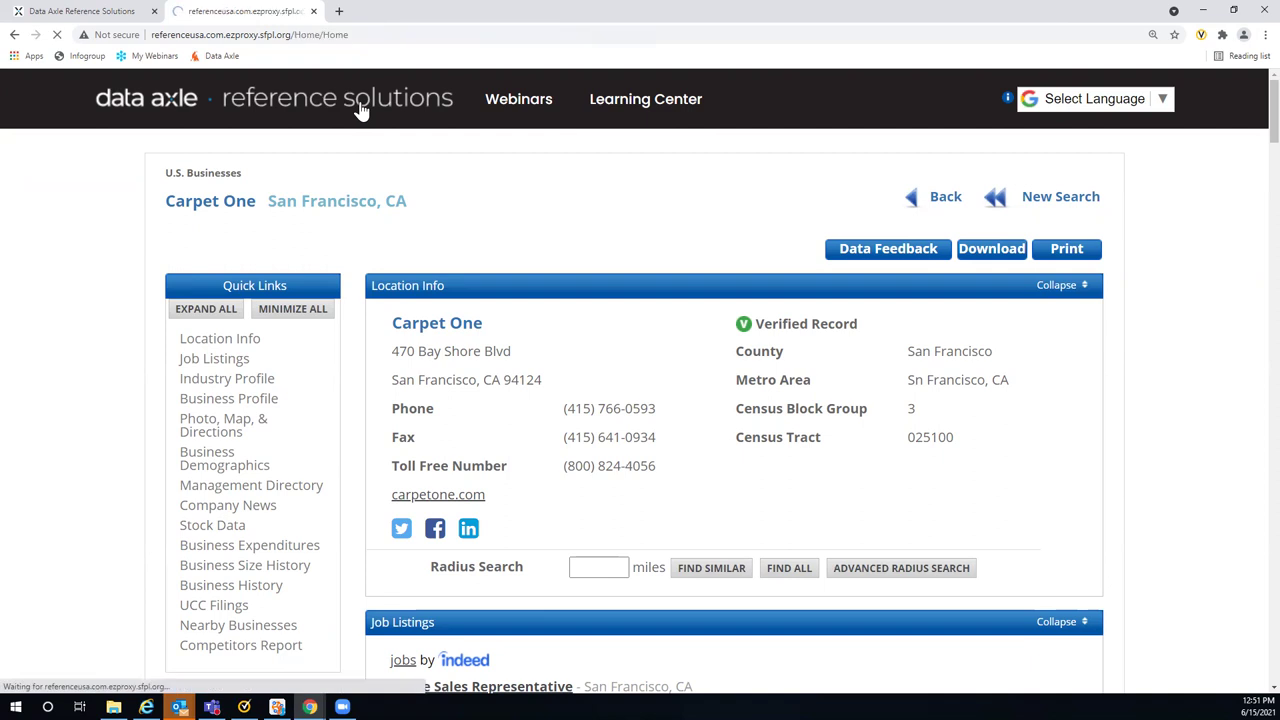
scroll(497, 368, "down", 2)
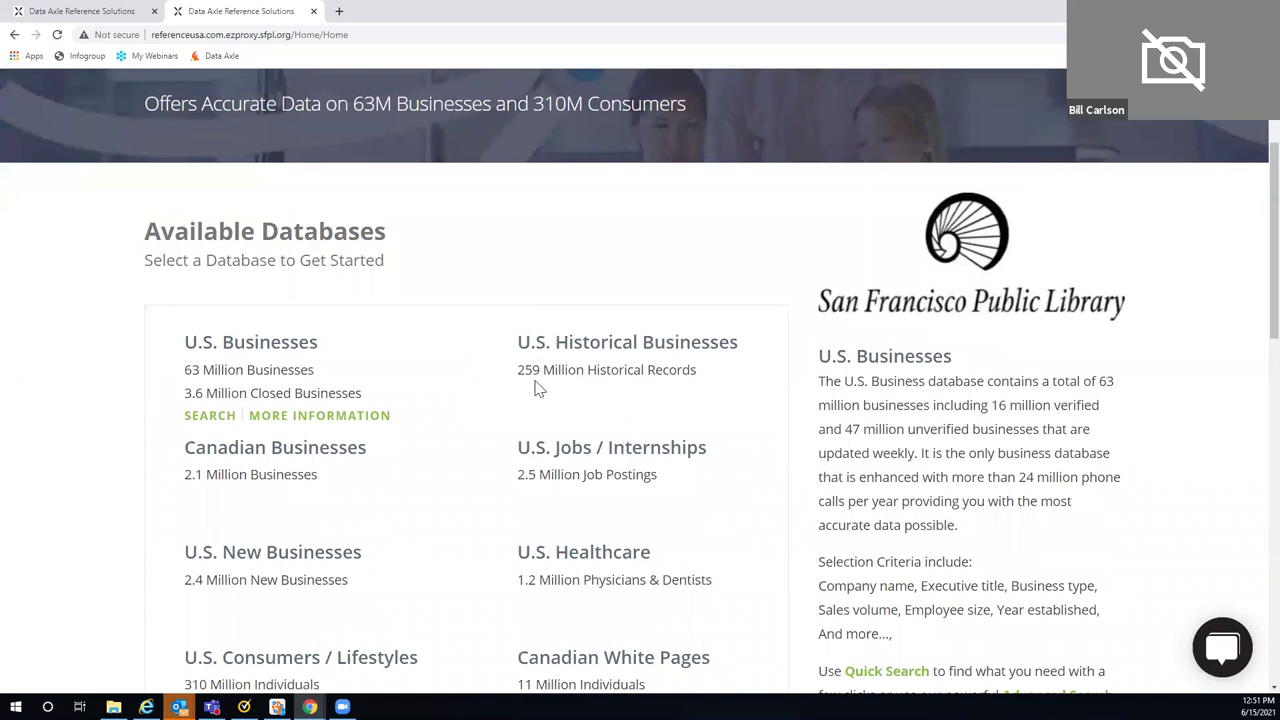
scroll(170, 280, "down", 1)
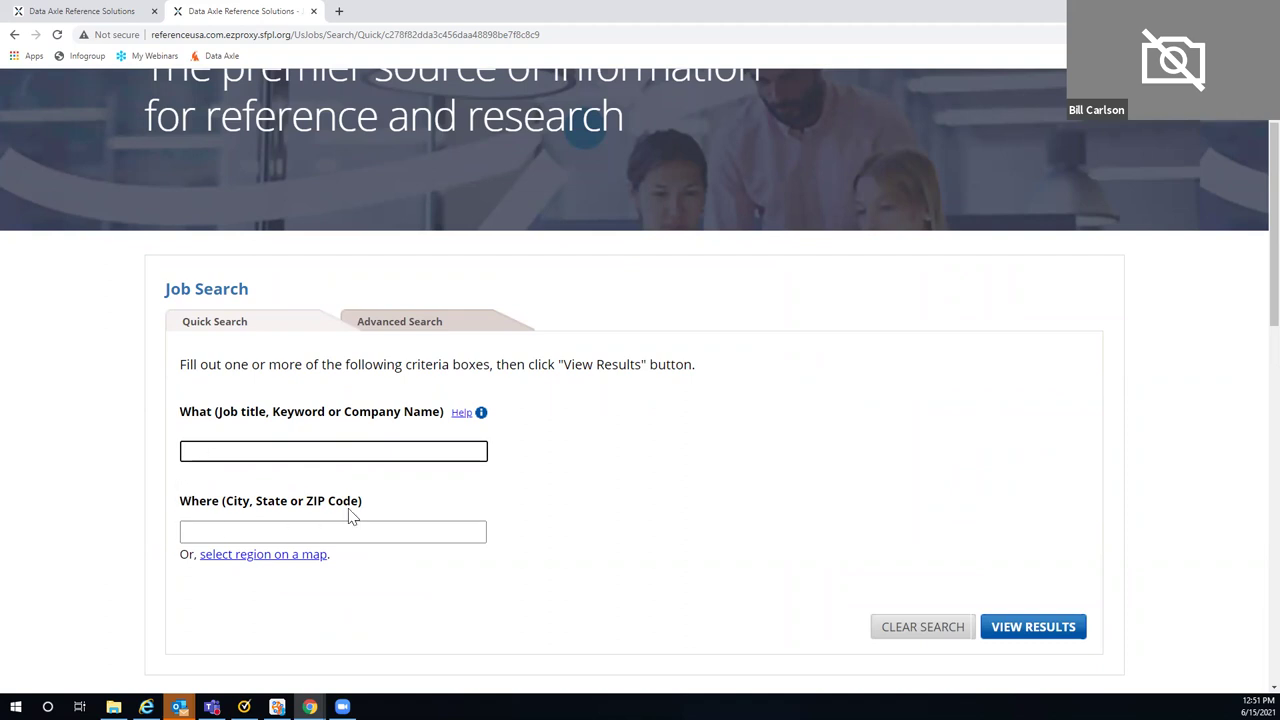
left_click(384, 330)
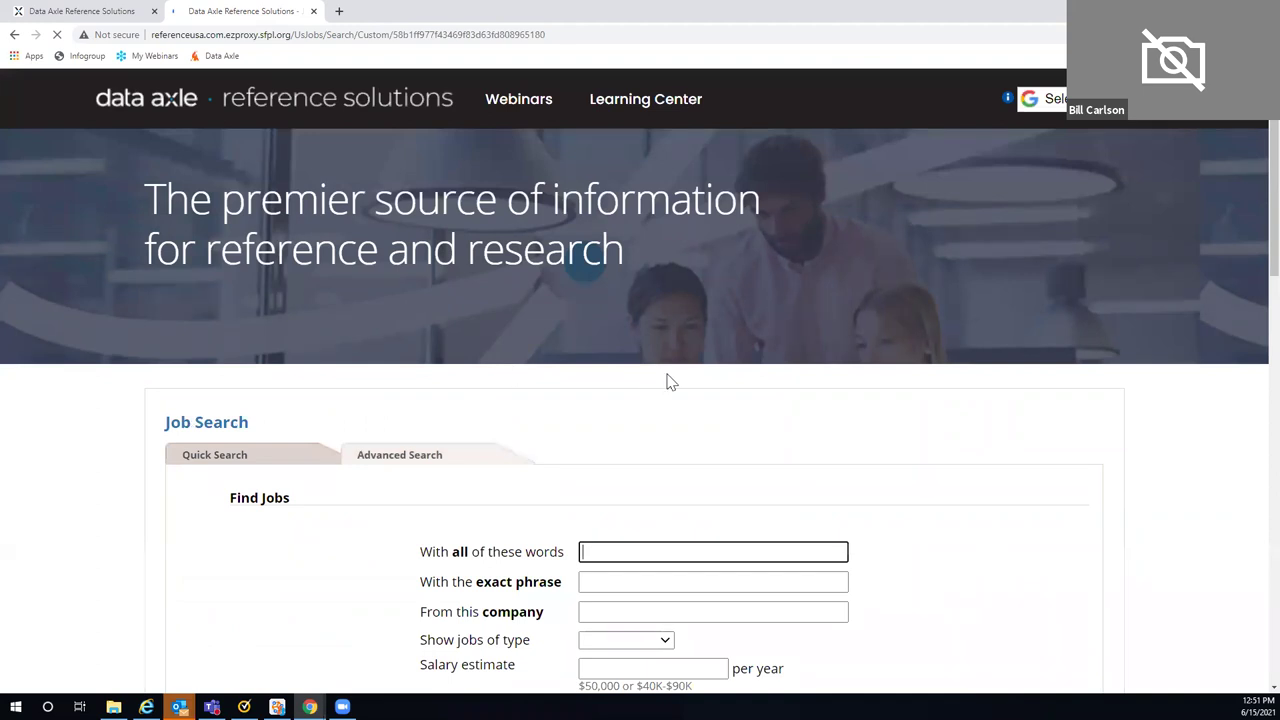
Set the job type to Full-time and the all-words criterion to the suggested "work from home".
scroll(643, 397, "down", 3)
left_click(626, 373)
left_click(627, 402)
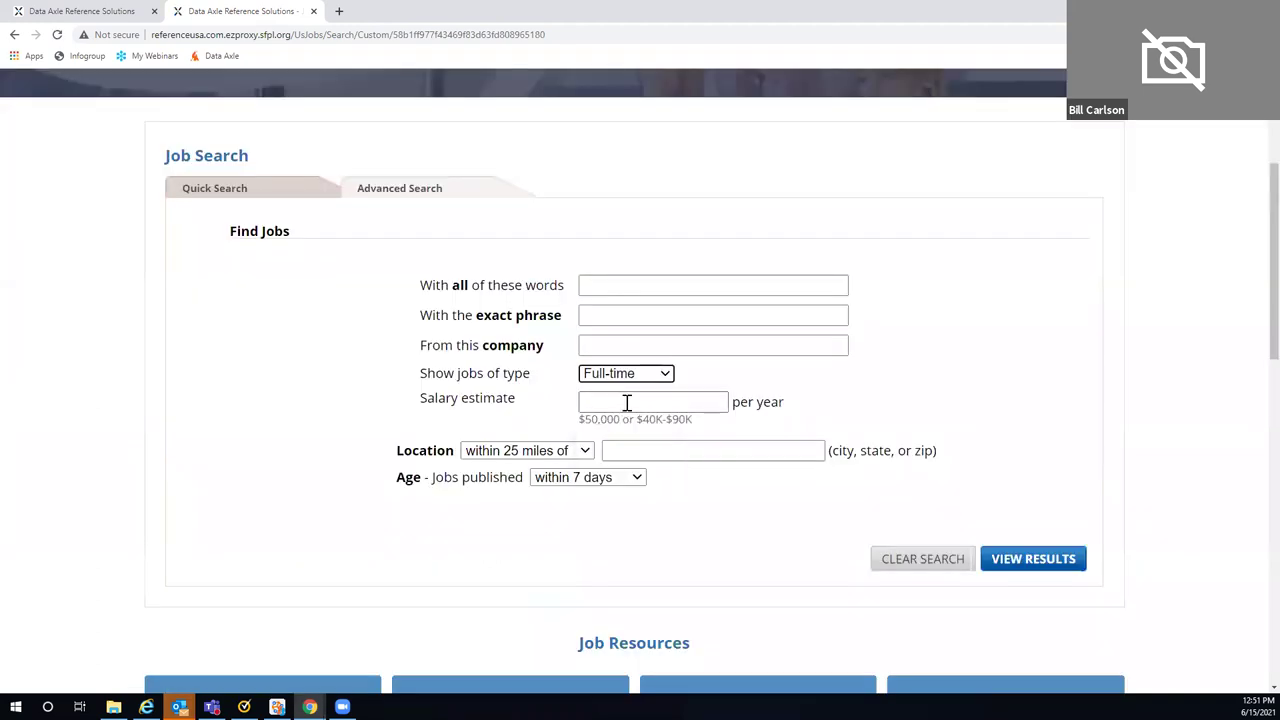
left_click(583, 284)
left_click(583, 284)
left_click(583, 284)
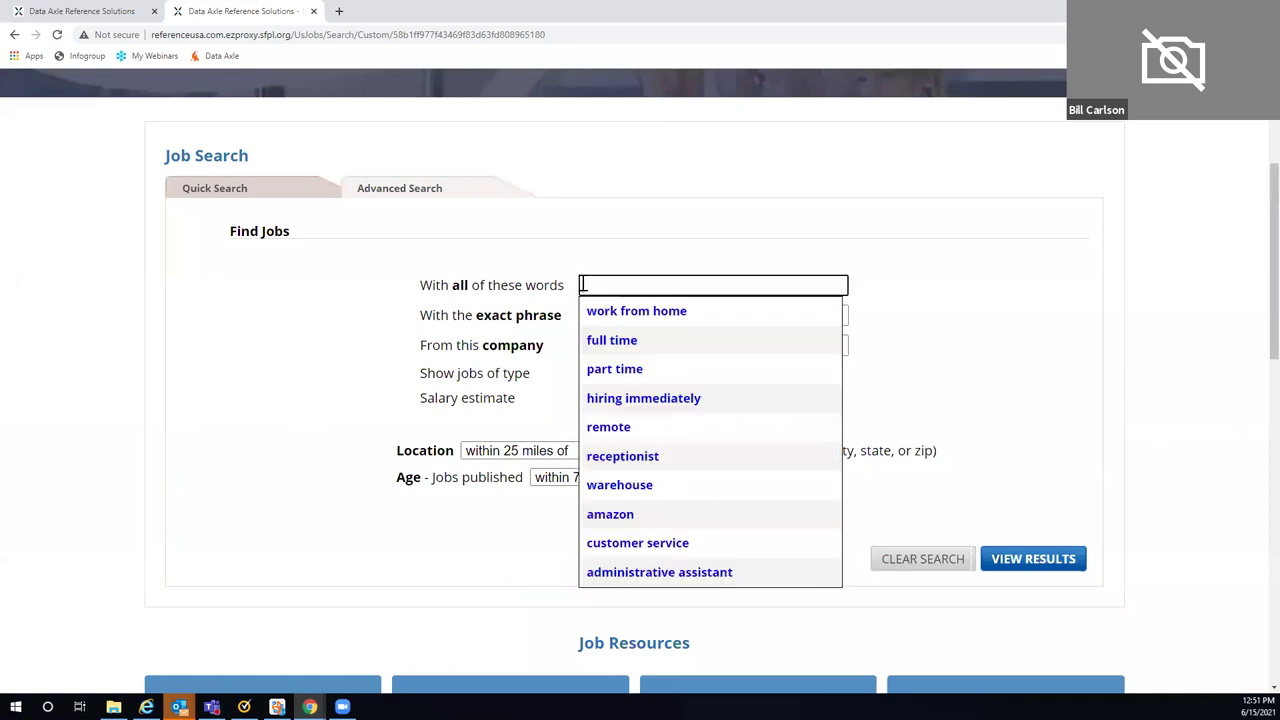
left_click(634, 311)
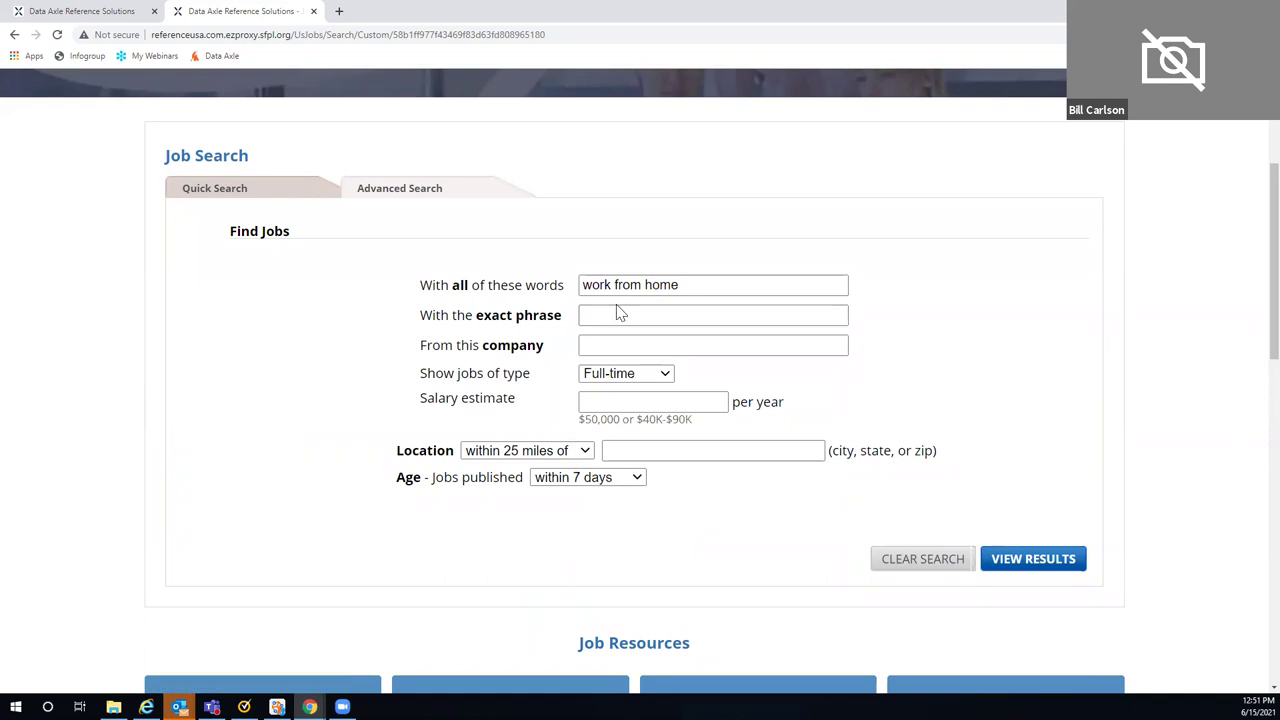
Set the location radius to within 10 miles and the age of published jobs to since yesterday.
left_click(585, 451)
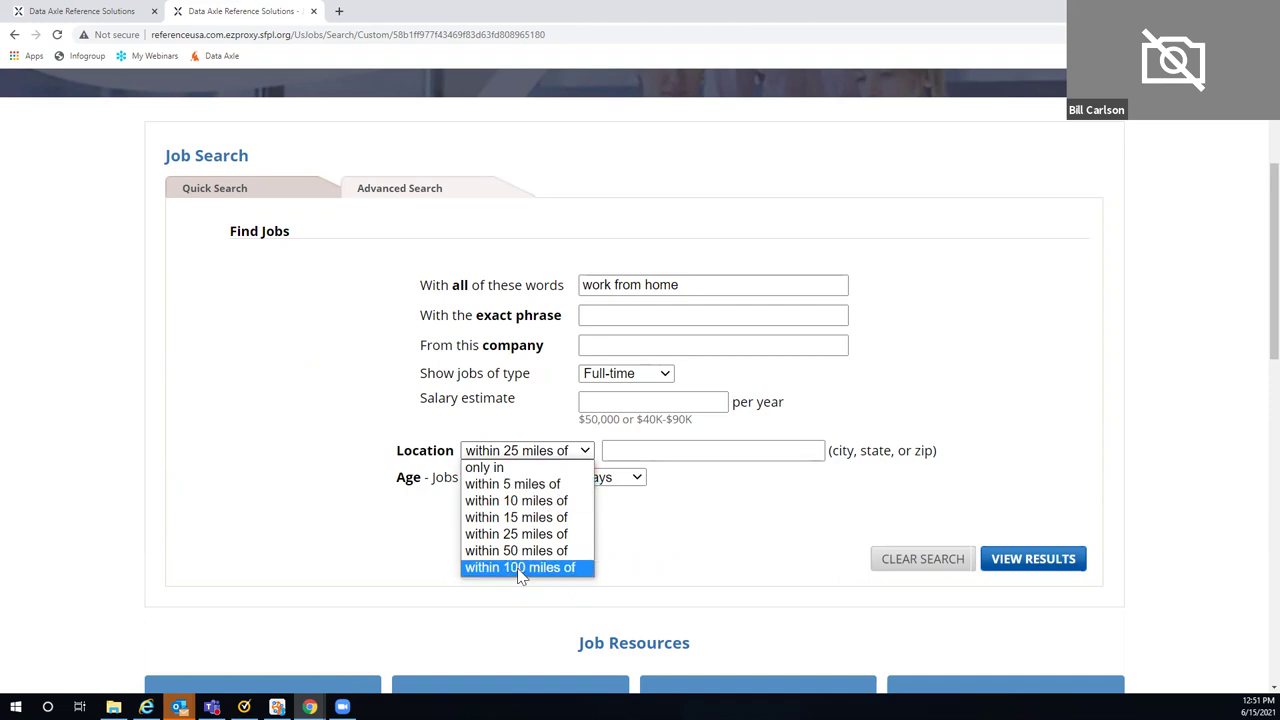
left_click(530, 502)
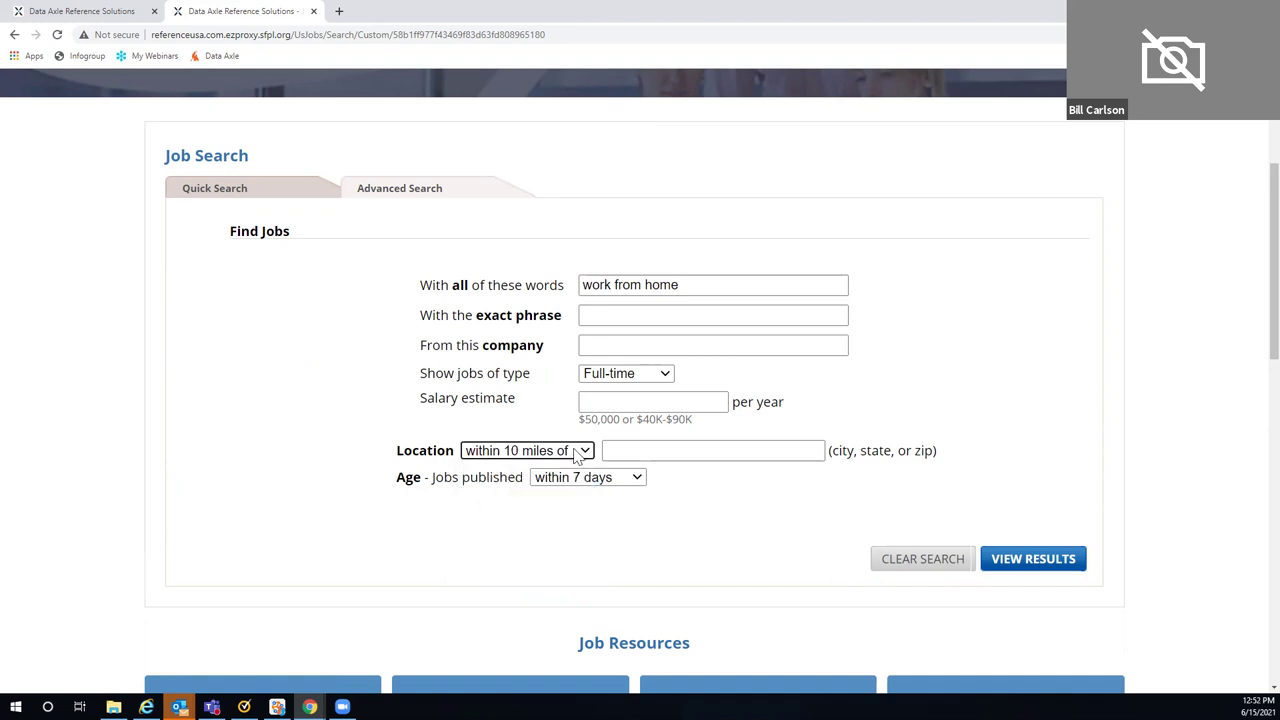
left_click(801, 451)
left_click(636, 479)
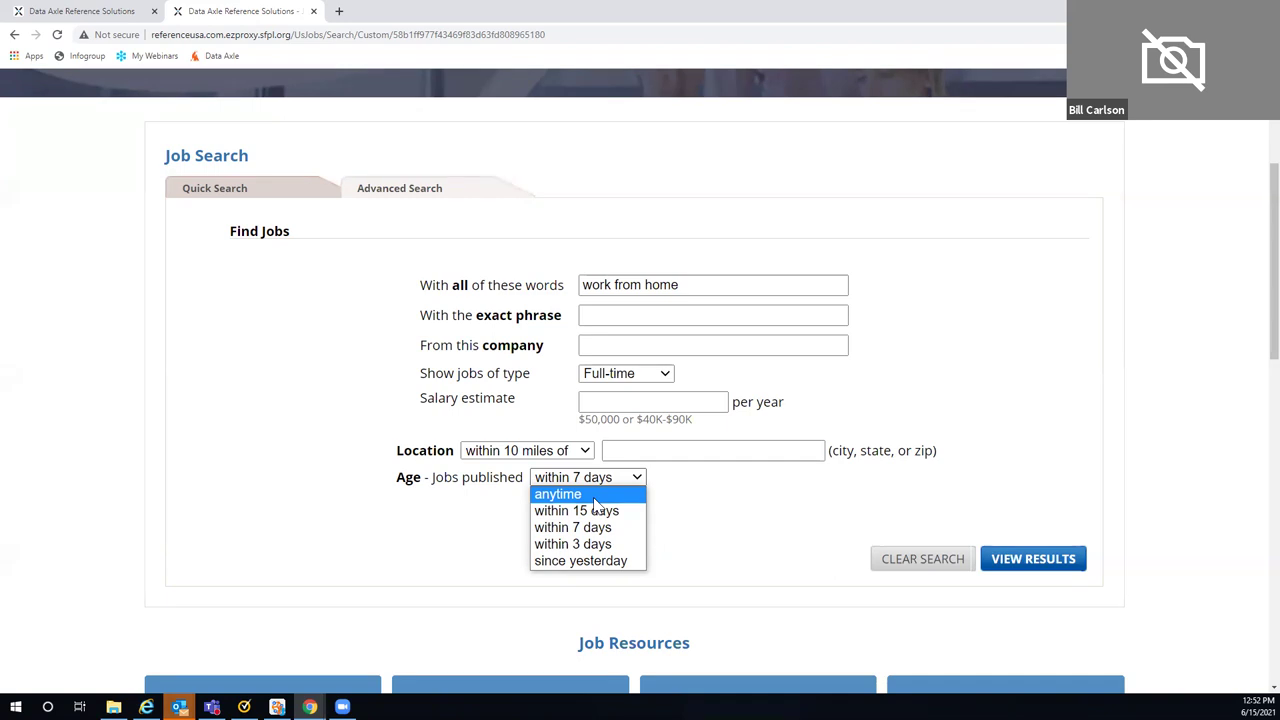
left_click(597, 559)
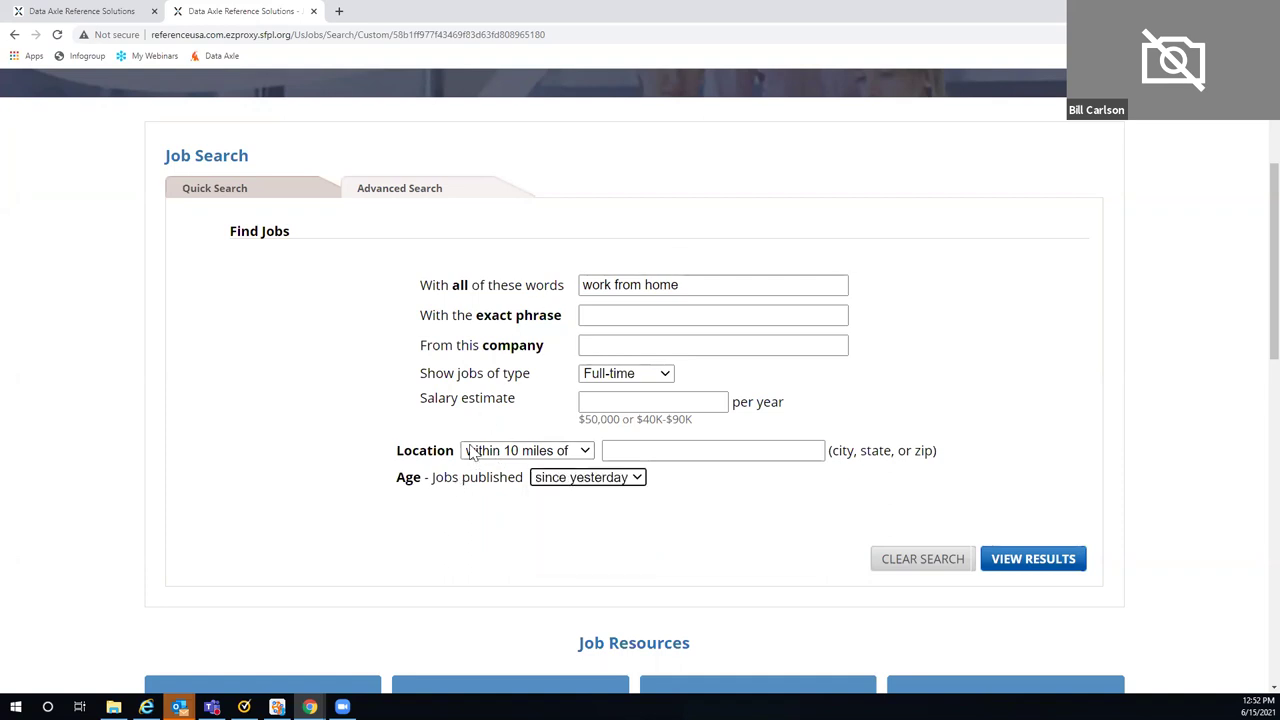
Set the job search location to San Francisco, CA and its radius to within 5 miles.
left_click(615, 446)
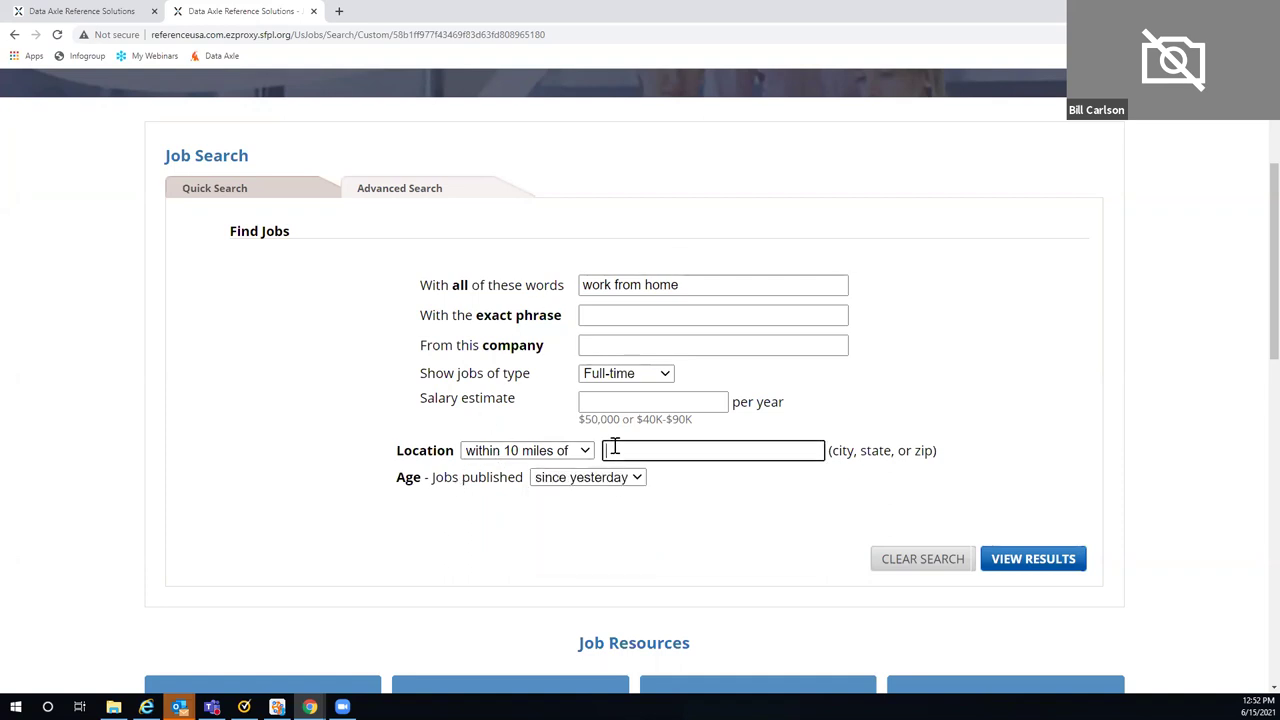
type("San")
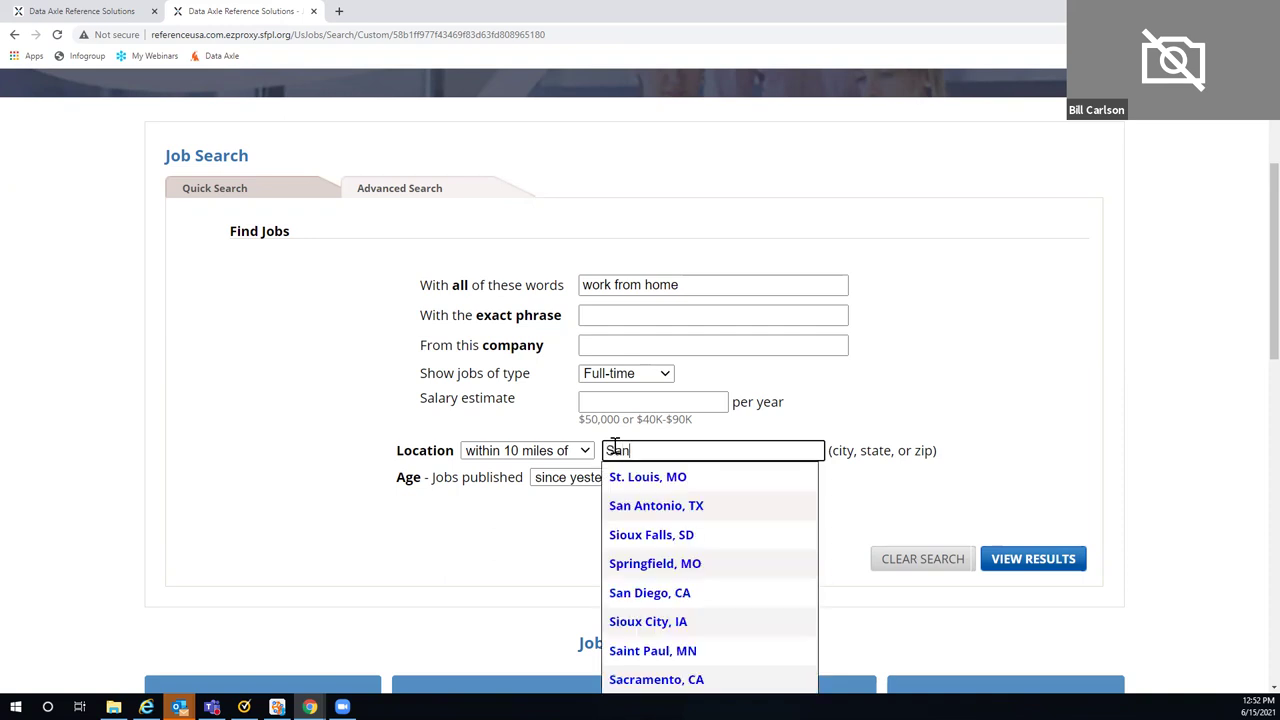
type(" Fran")
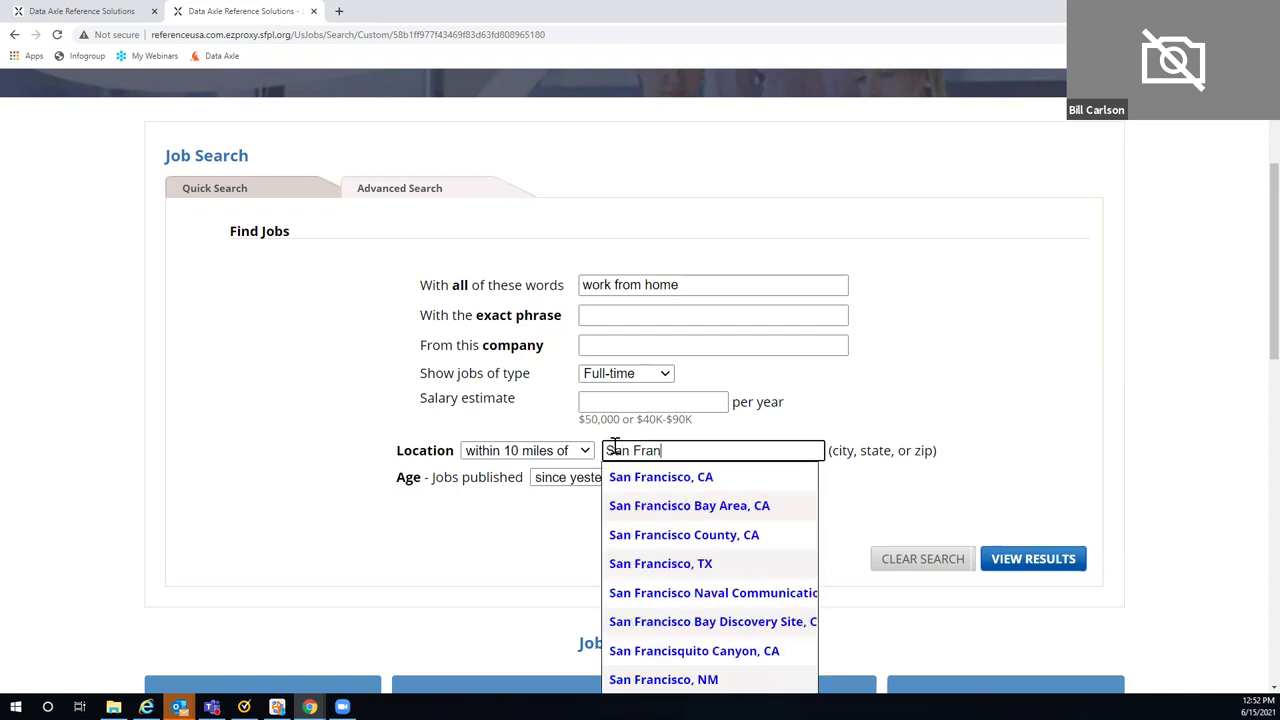
left_click(692, 479)
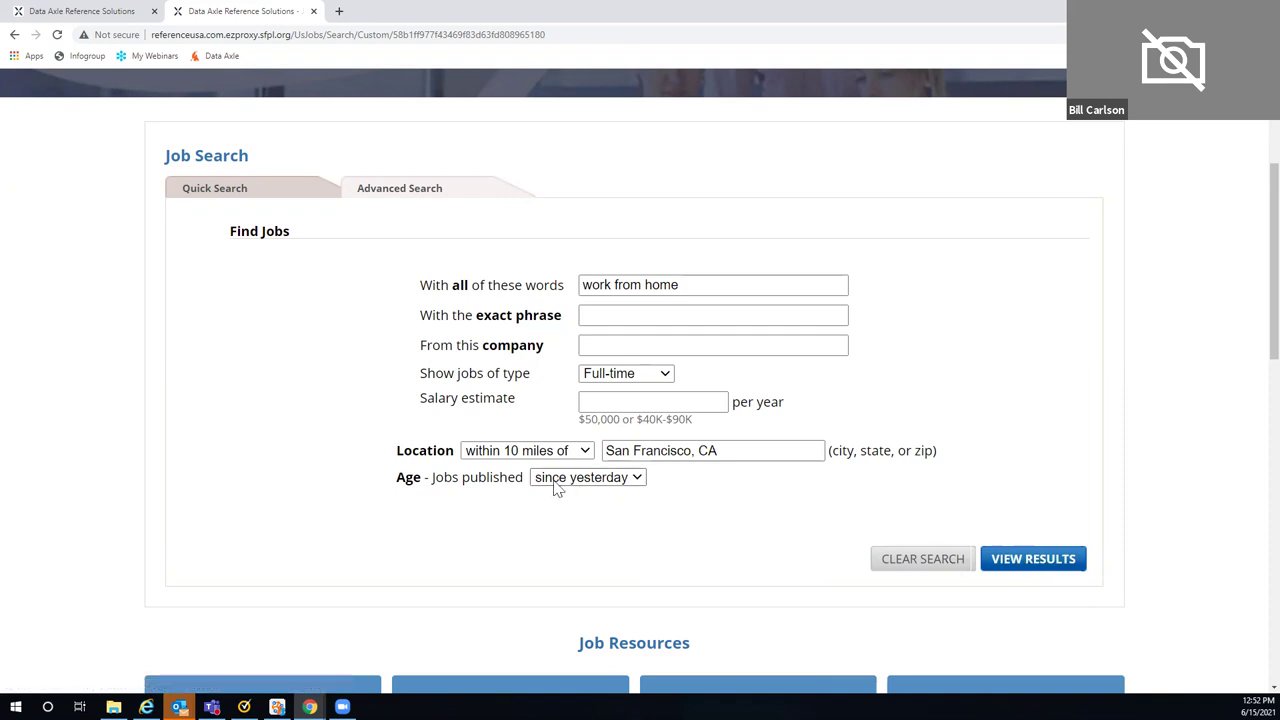
left_click(586, 451)
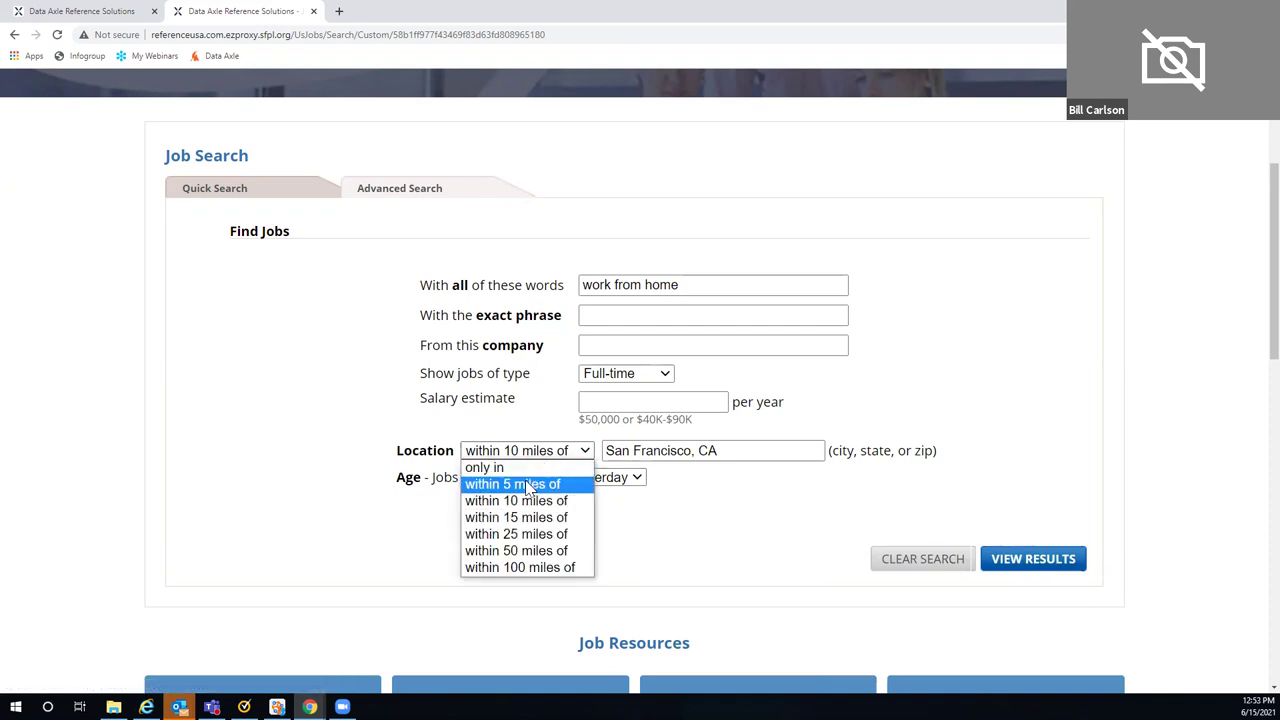
left_click(527, 485)
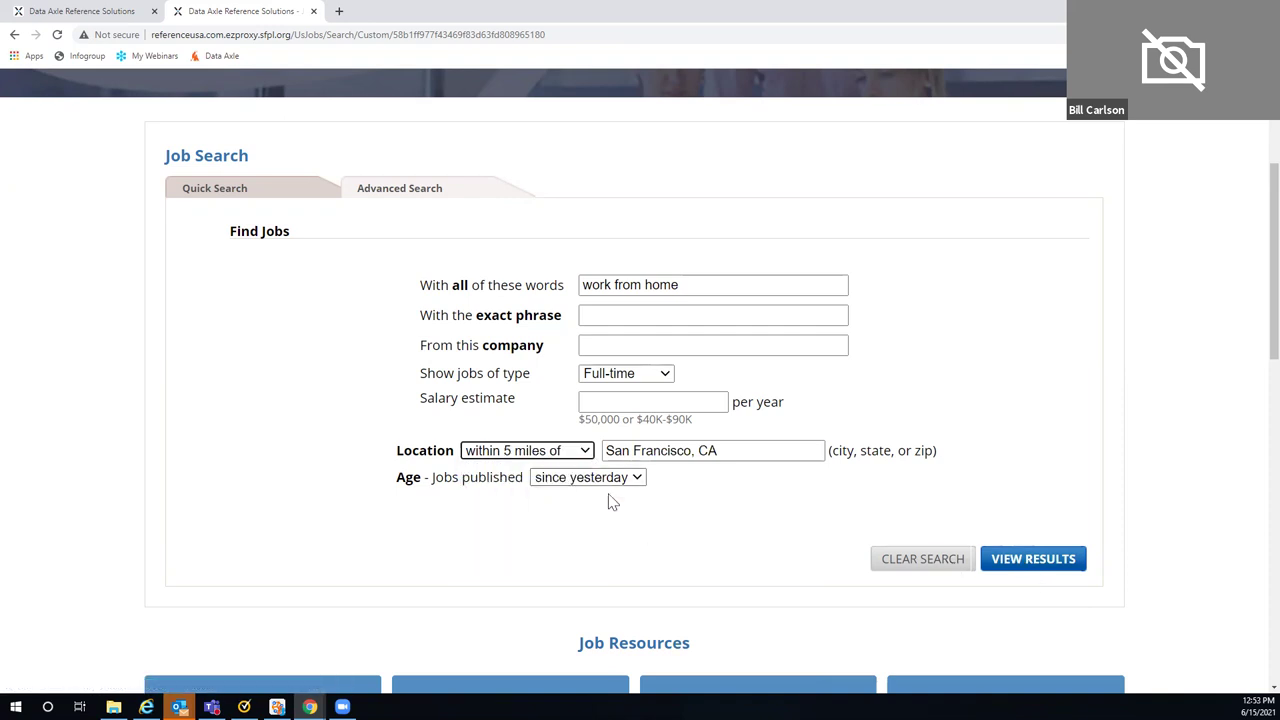
Run the job search and read the full Coupa Administrator 100% Remote posting from the results, closing it when finished.
left_click(1027, 561)
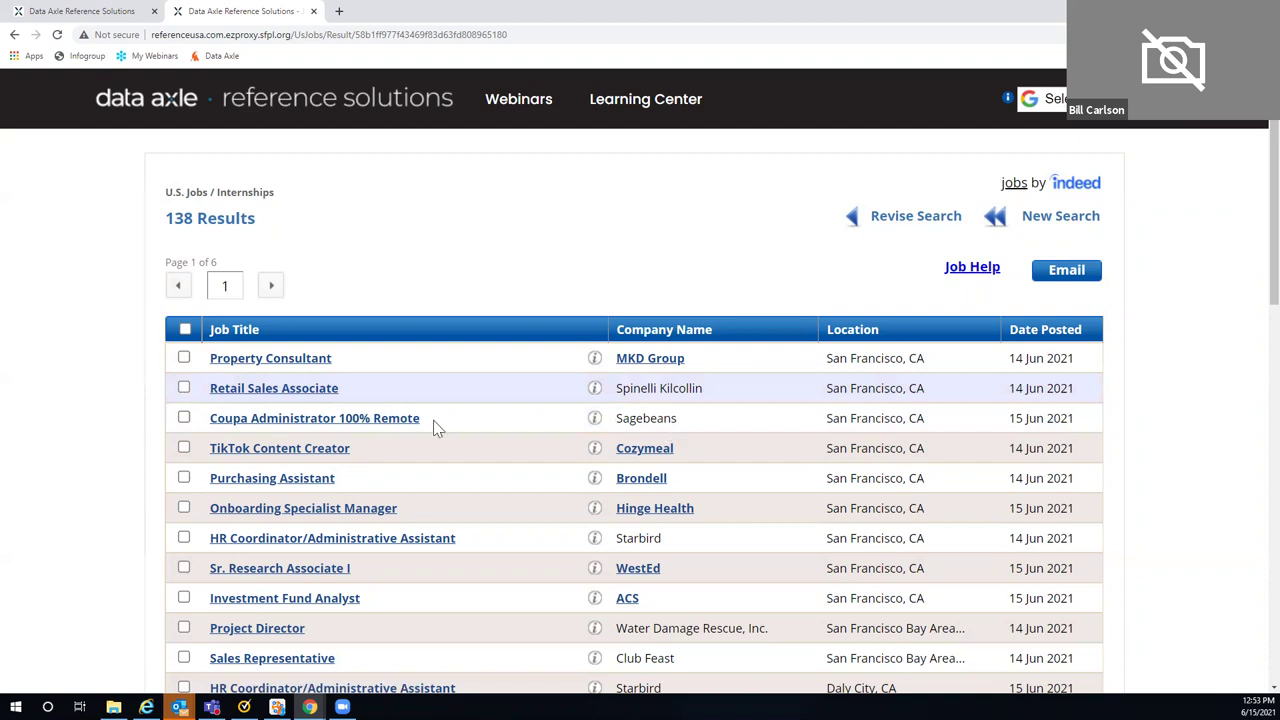
left_click(272, 420)
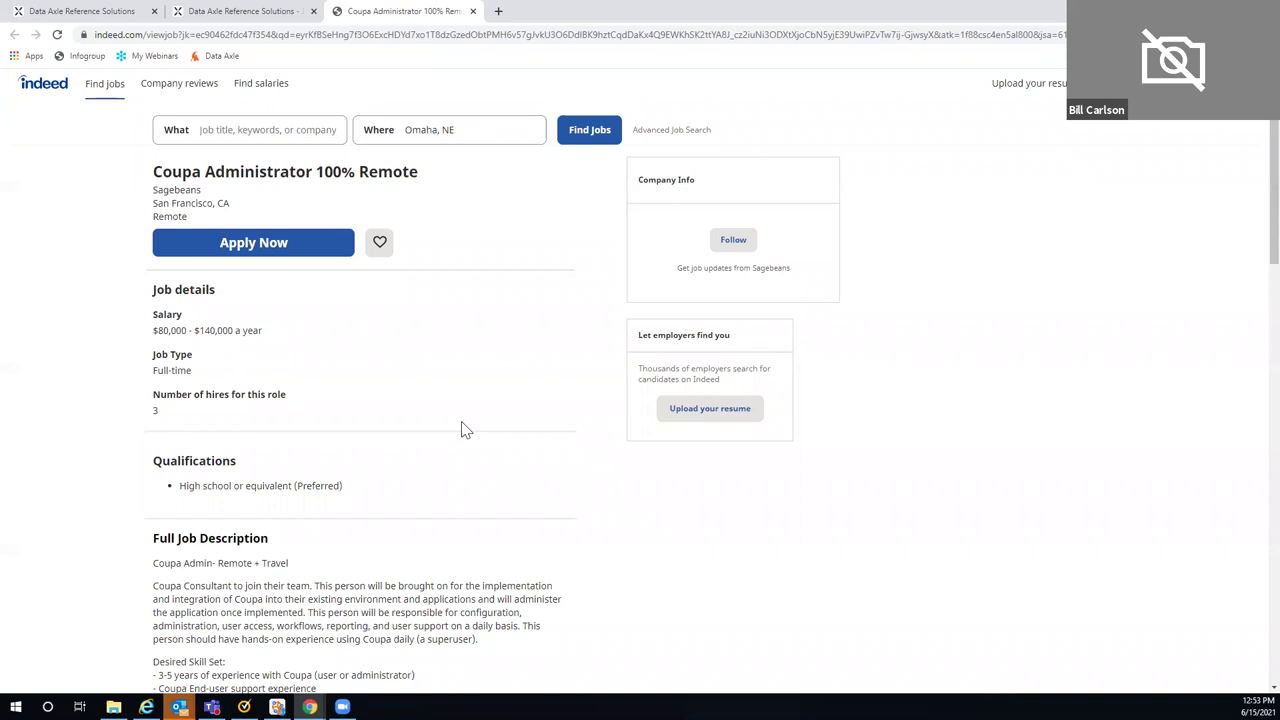
scroll(654, 429, "down", 4)
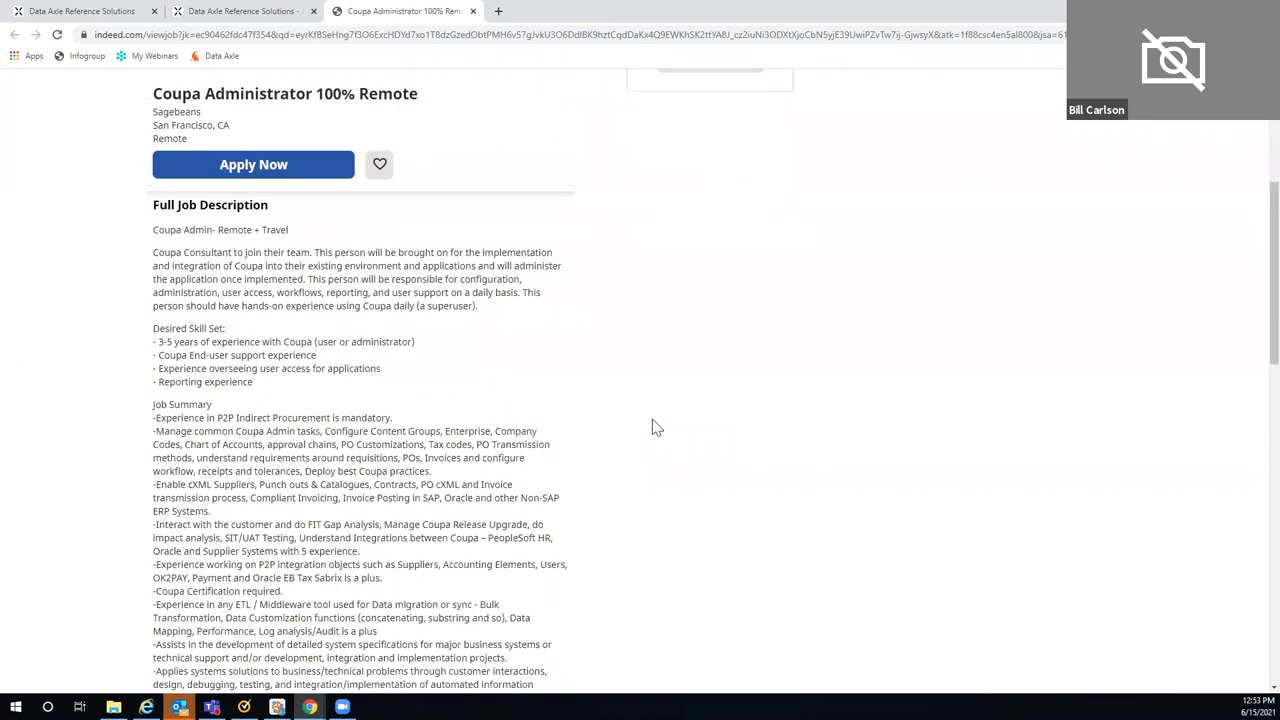
scroll(656, 428, "down", 6)
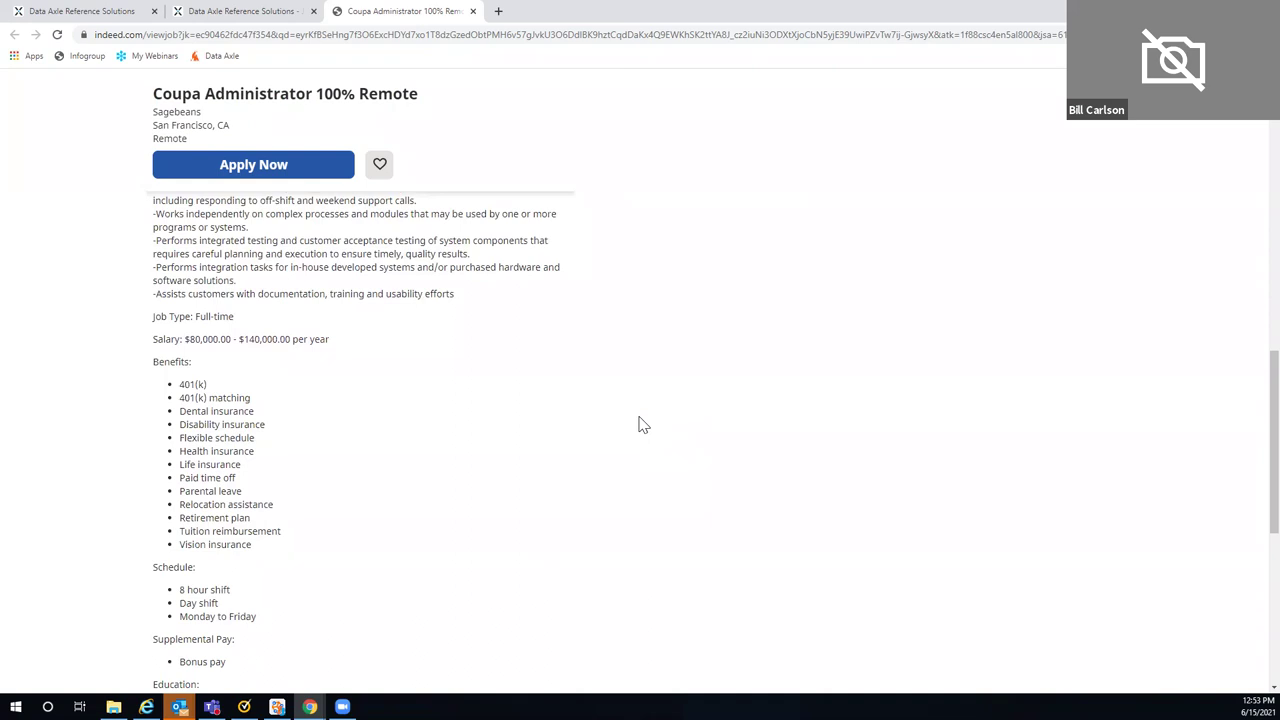
scroll(637, 423, "down", 1)
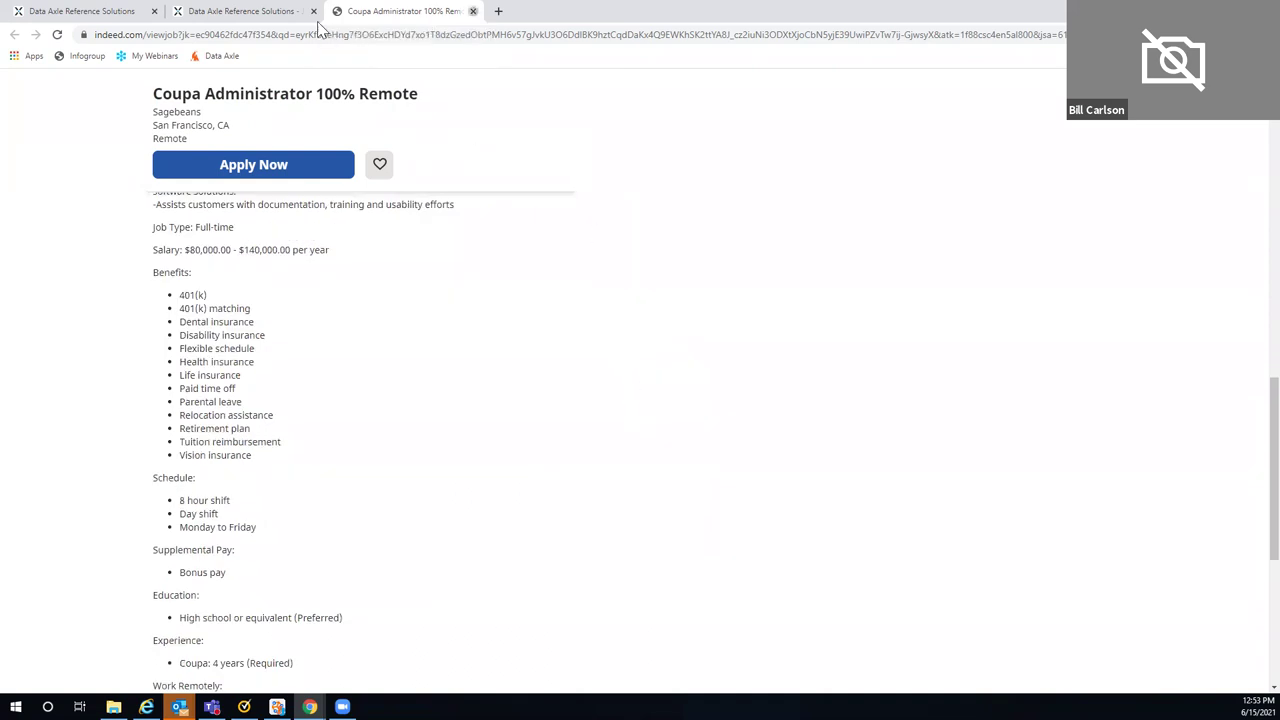
left_click(475, 12)
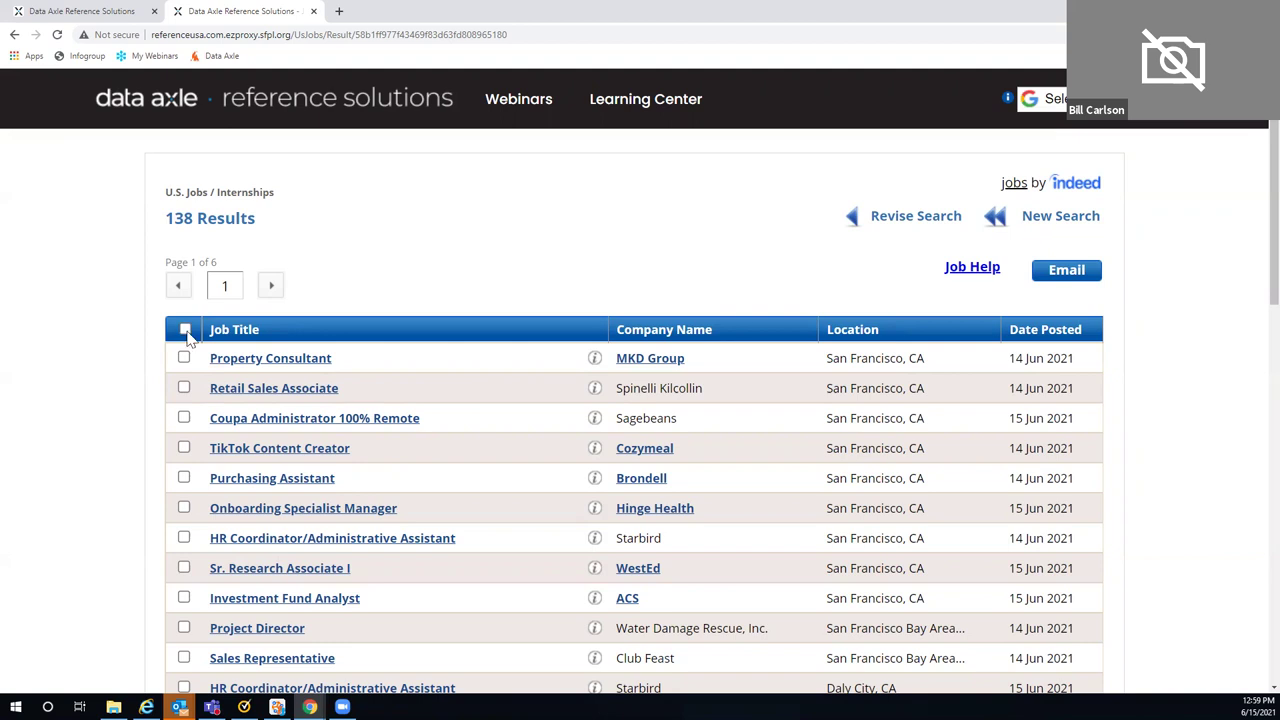
Reopen the job search criteria to review them and return to the list of available databases.
left_click(902, 218)
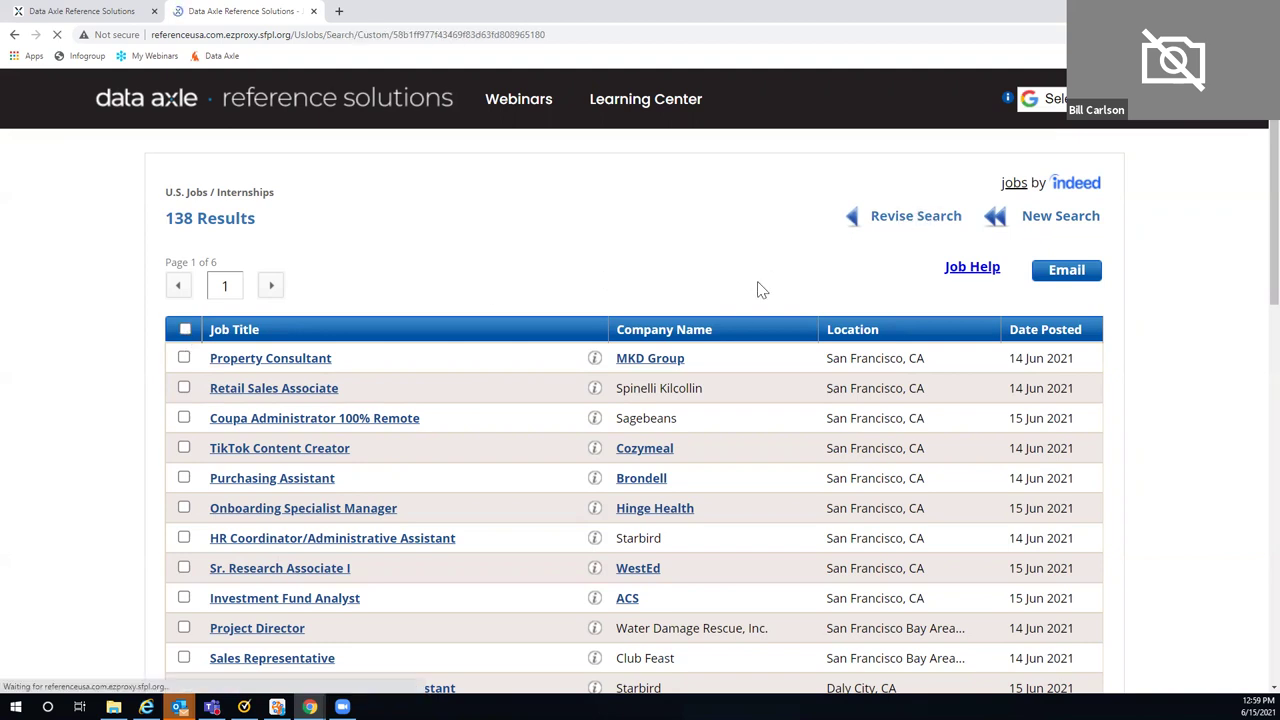
scroll(706, 272, "down", 2)
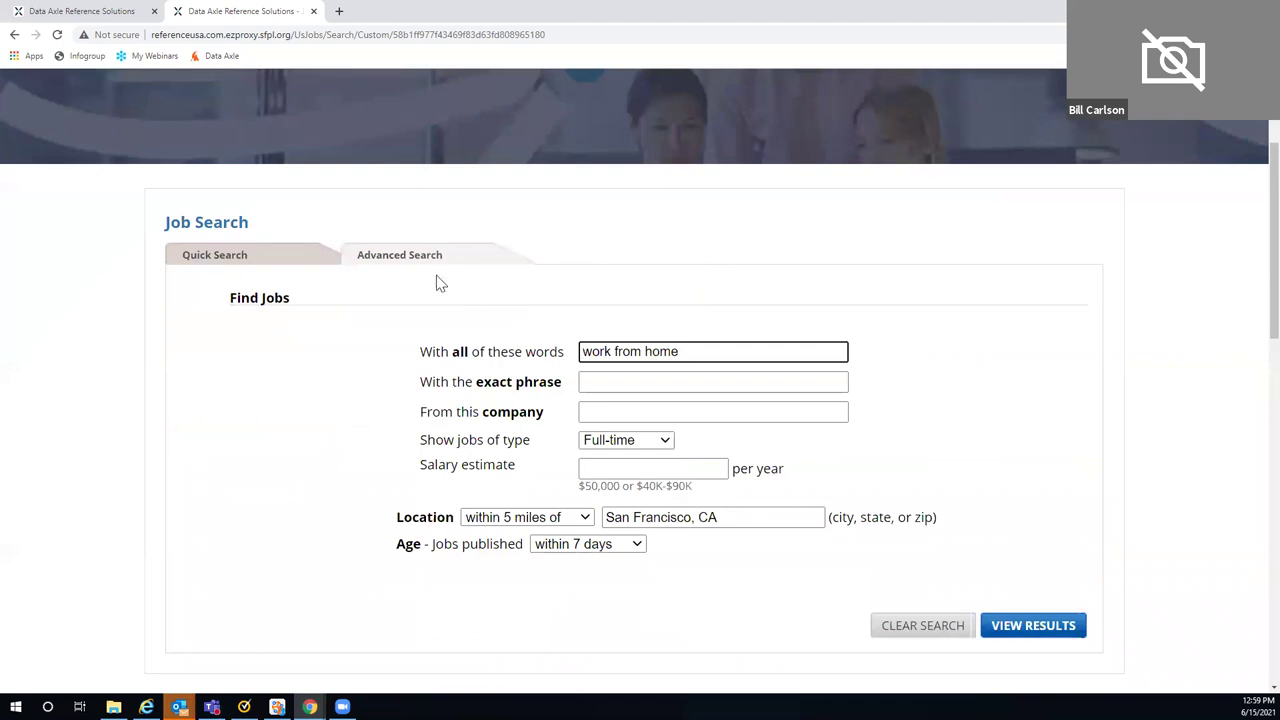
scroll(440, 288, "up", 2)
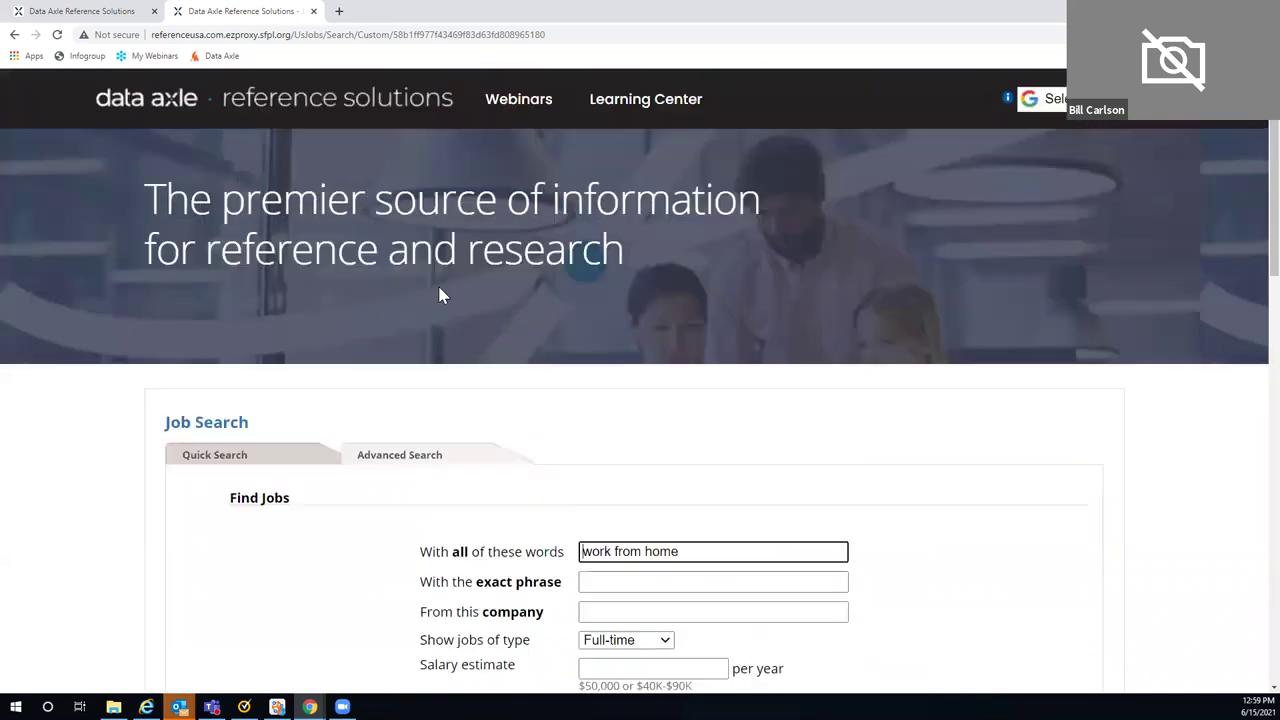
left_click(298, 126)
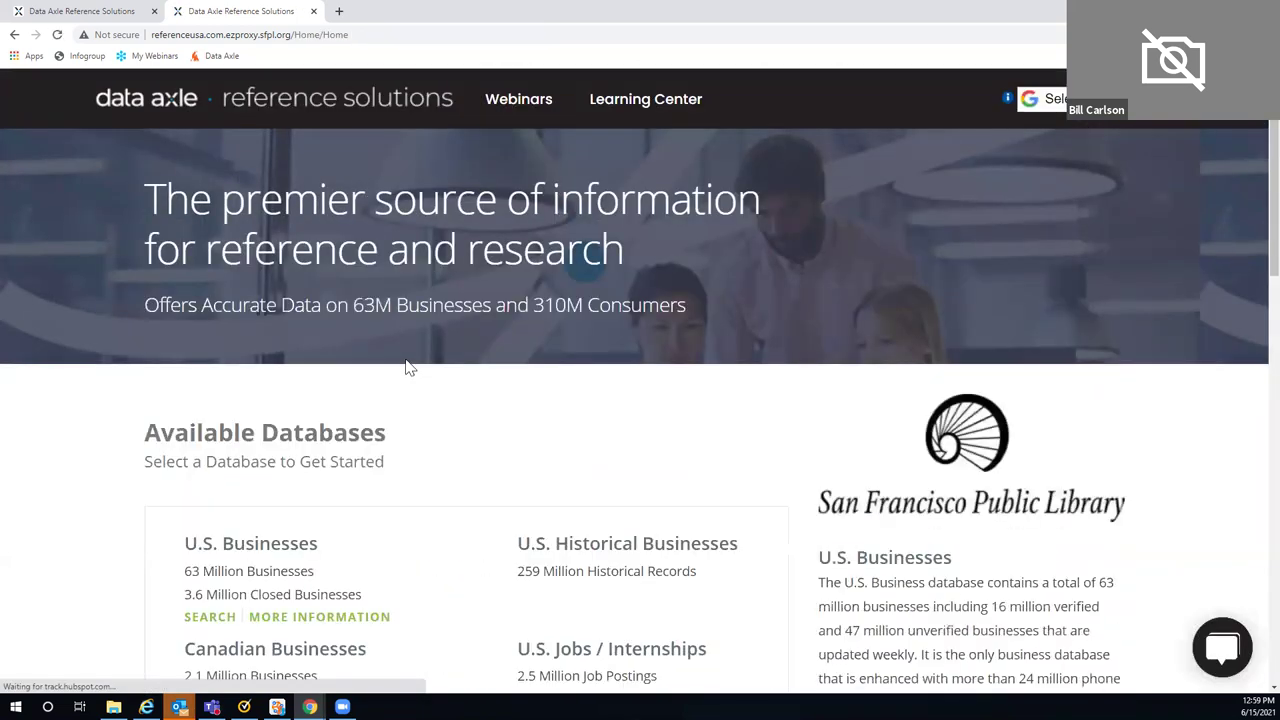
scroll(300, 372, "down", 2)
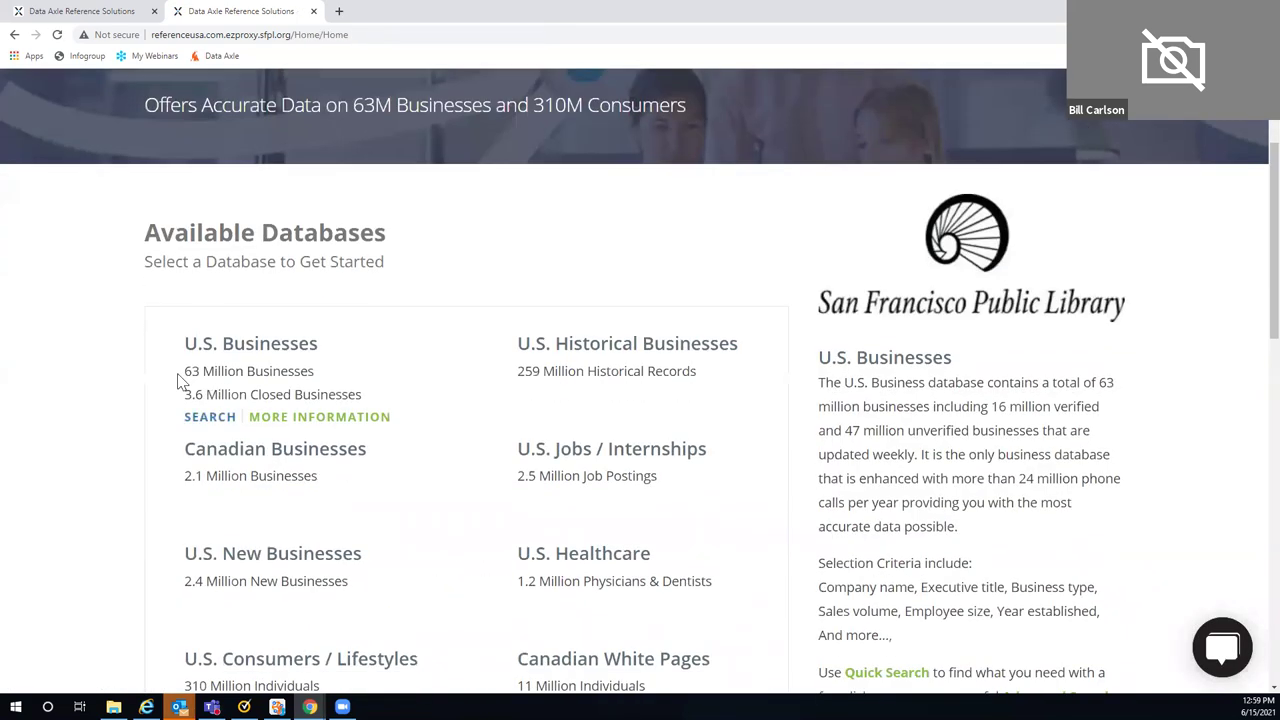
left_click(212, 421)
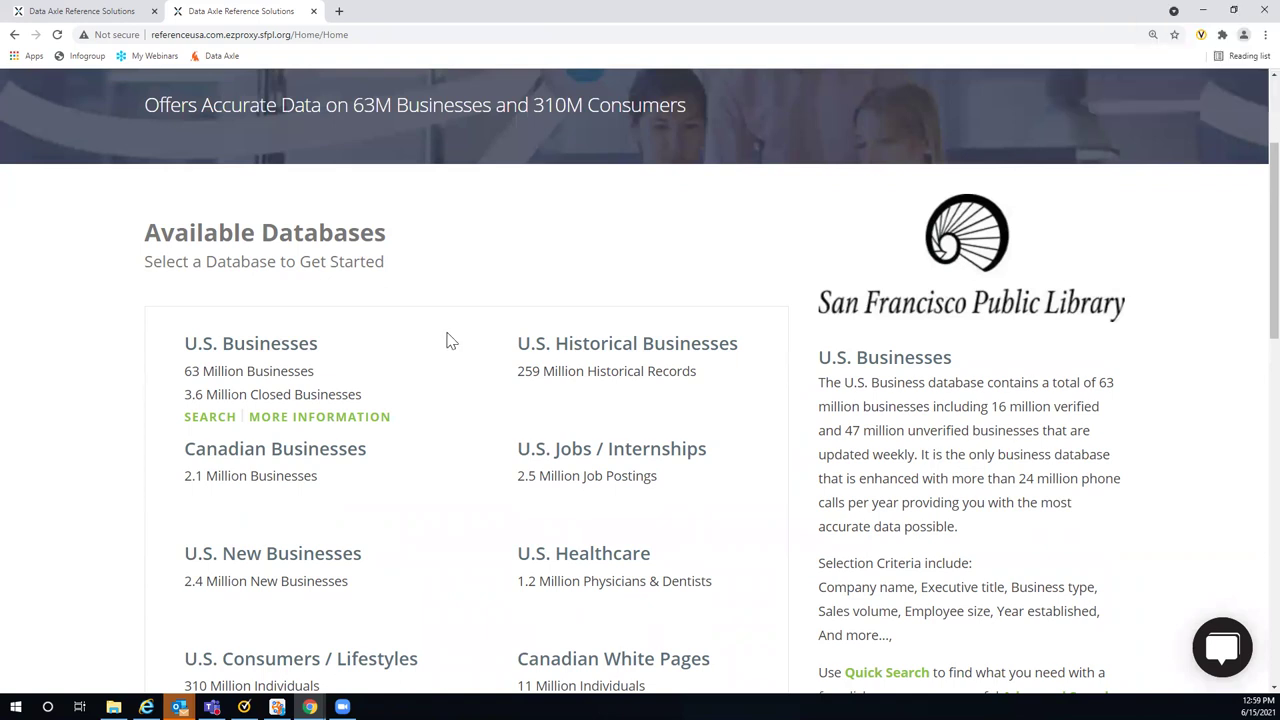
scroll(449, 341, "up", 2)
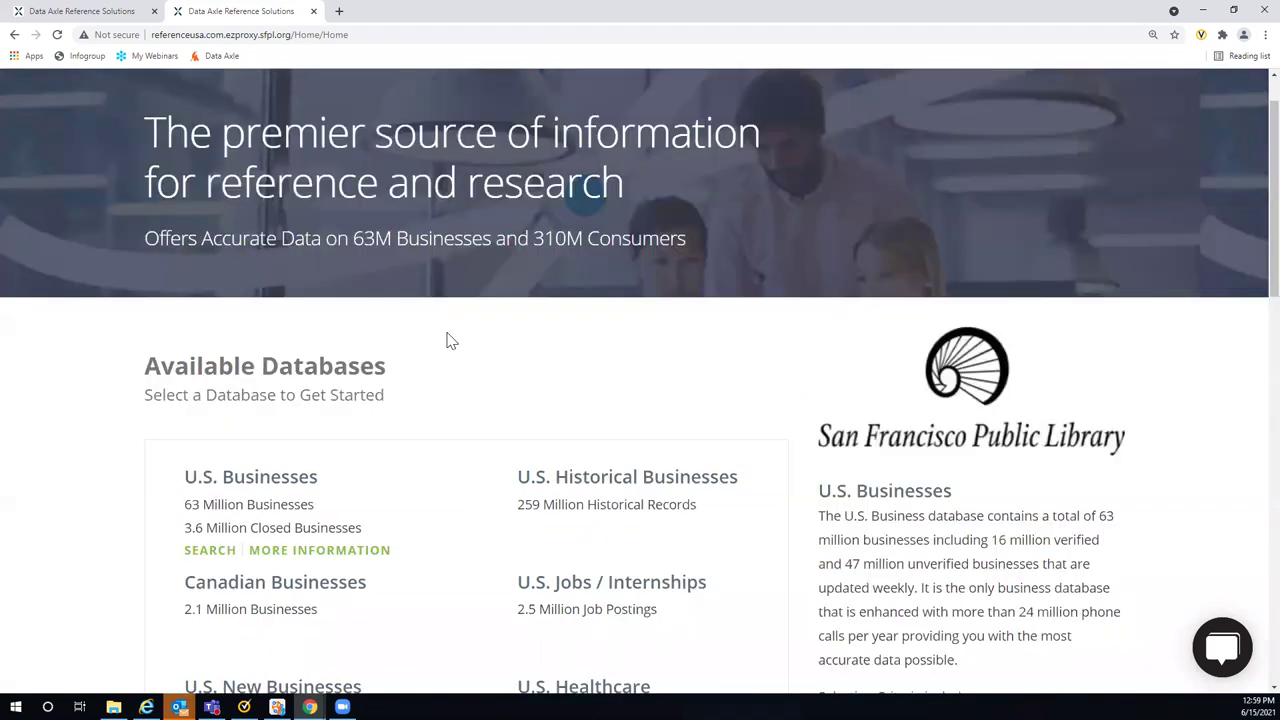